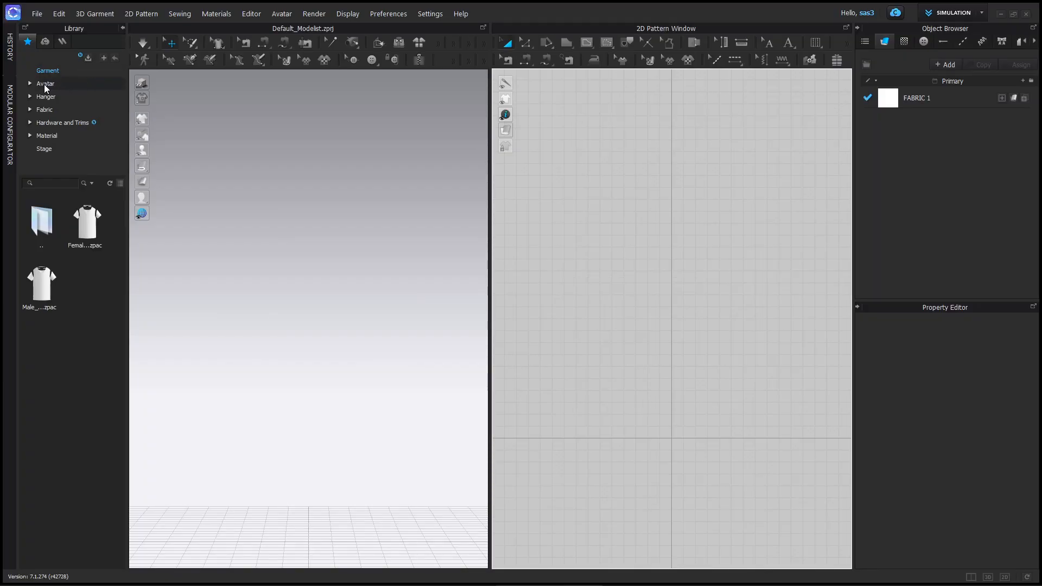
- Load the FV2_Mia_01.avt female avatar from the library's Avatar folder into the 3D scene
click(44, 83)
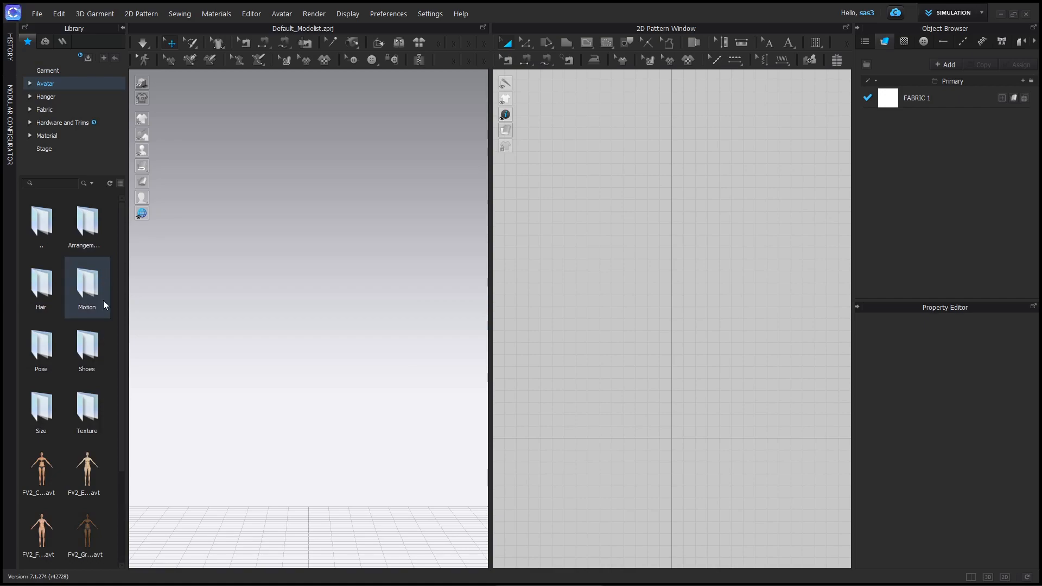
scroll(92, 464, down, 2)
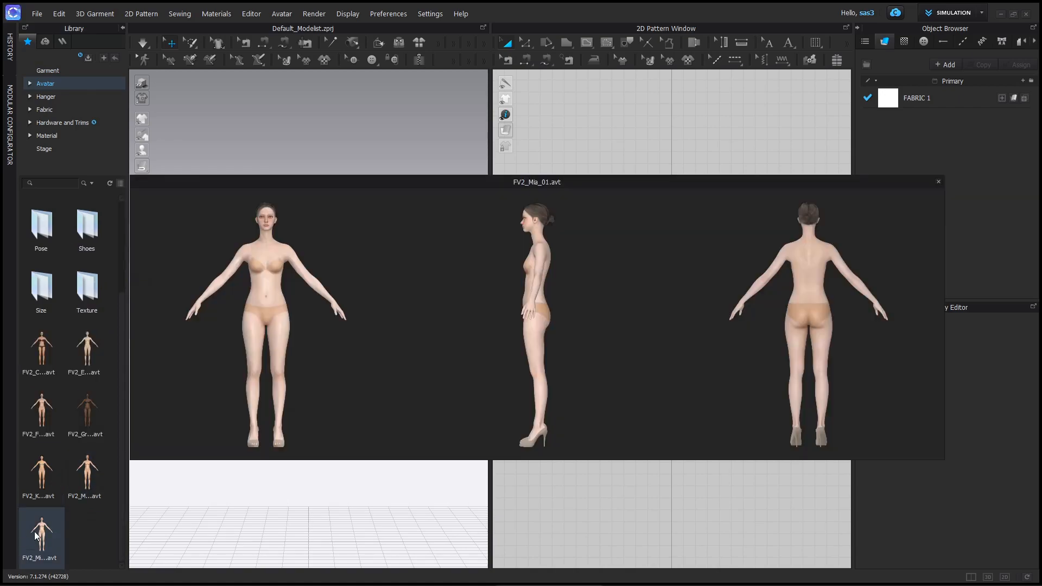
double_click(34, 532)
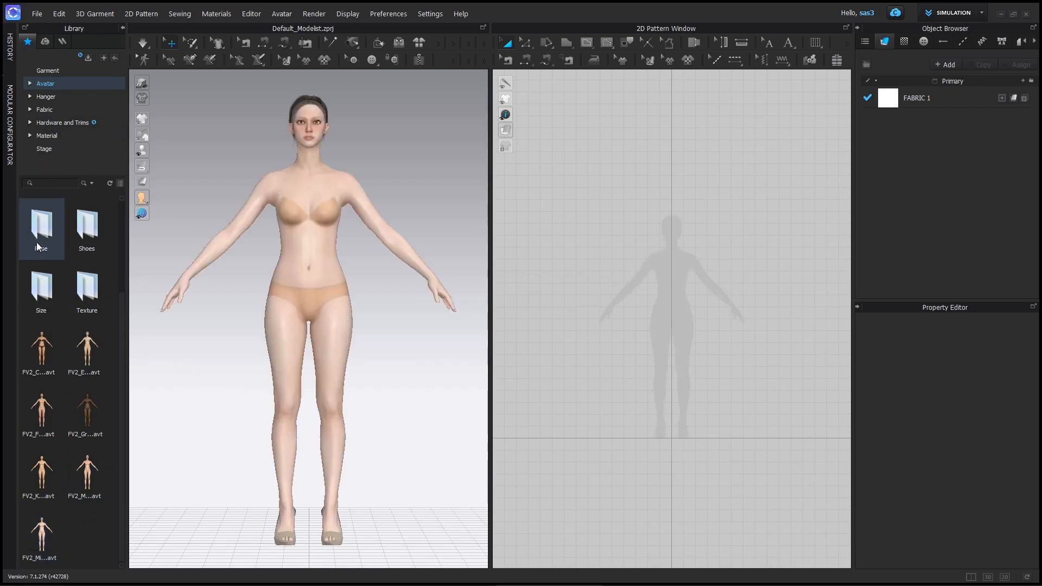
- Add the front body block with a lapel collar from the Jackets folder in Blocks, accepting the missing modular frame
click(51, 70)
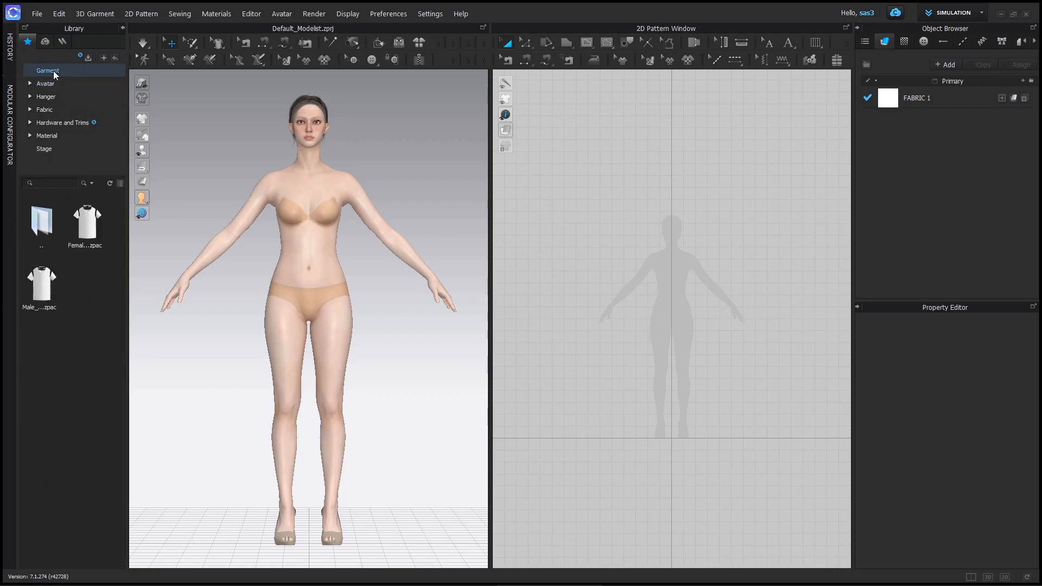
double_click(50, 211)
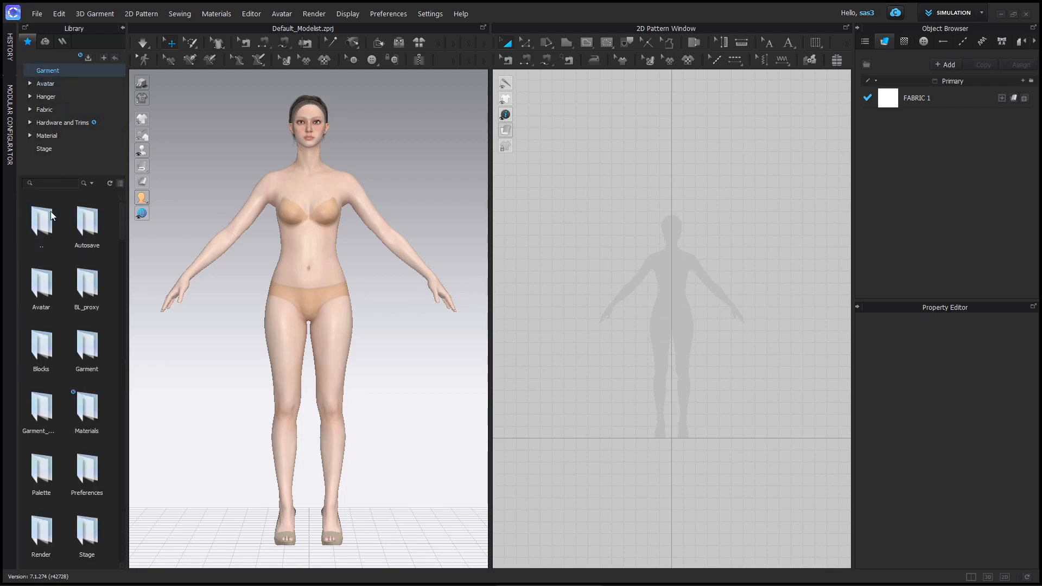
double_click(42, 366)
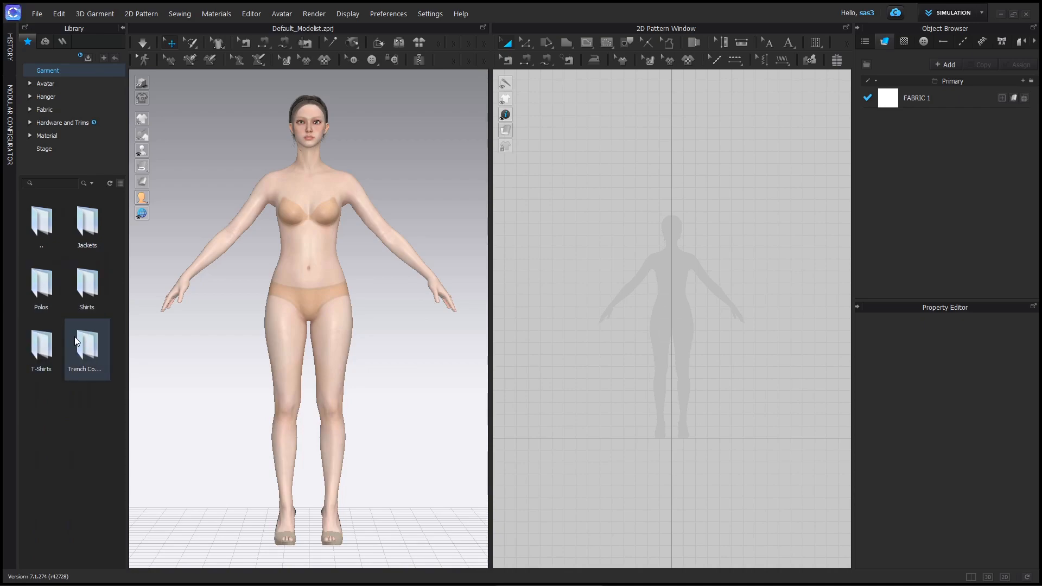
double_click(88, 221)
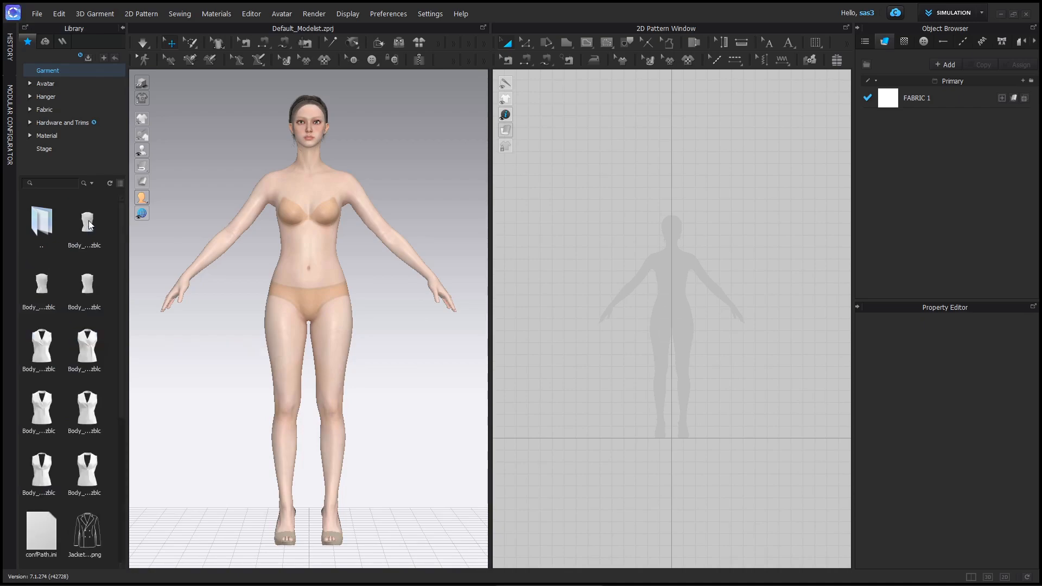
double_click(87, 353)
click(497, 333)
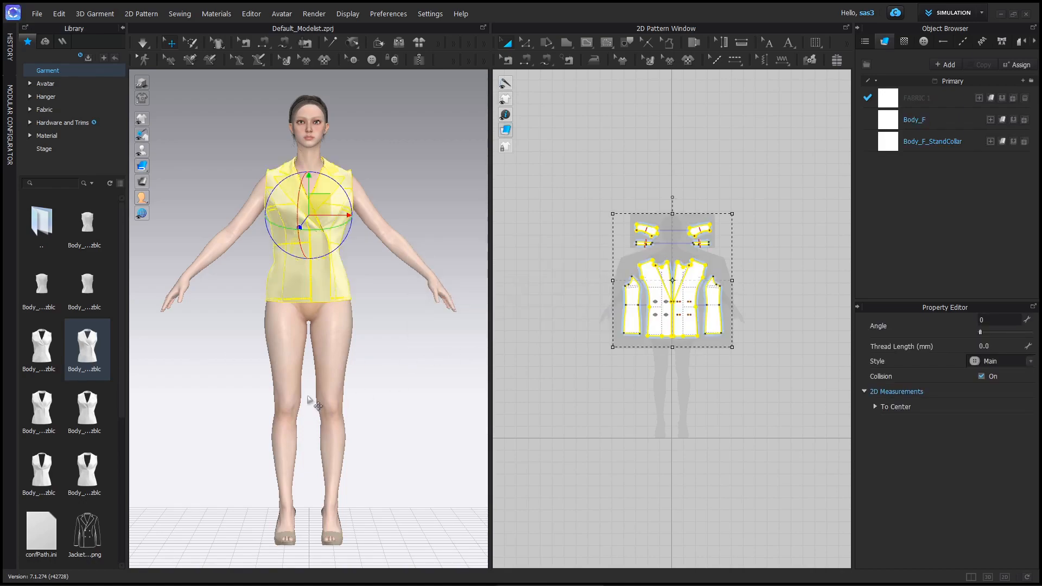
- Add the first back body block from the Jackets folder to the garment without a modular frame
scroll(307, 402, up, 6)
right_drag(282, 426, 516, 432)
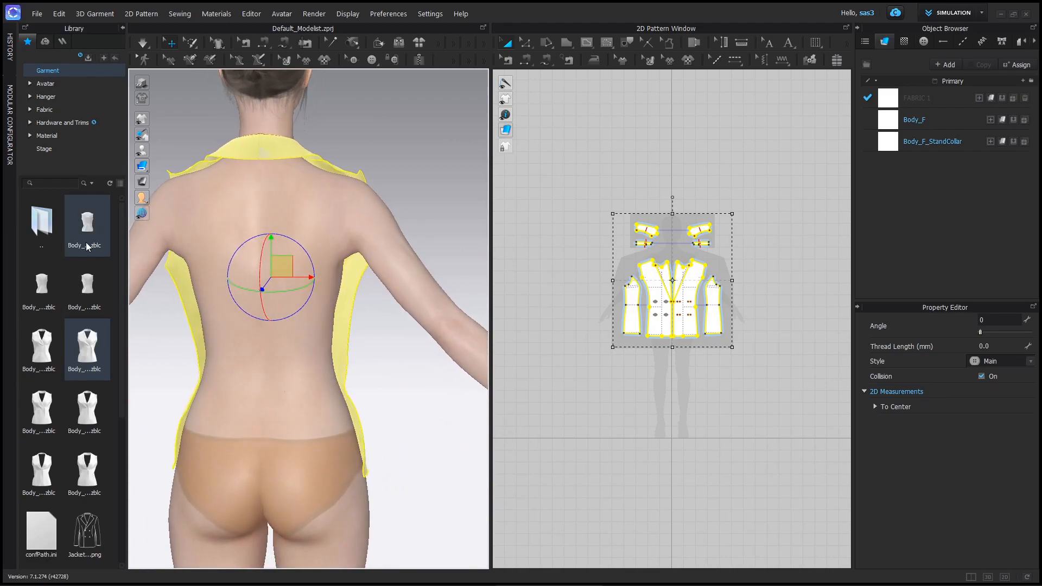
drag(87, 245, 400, 363)
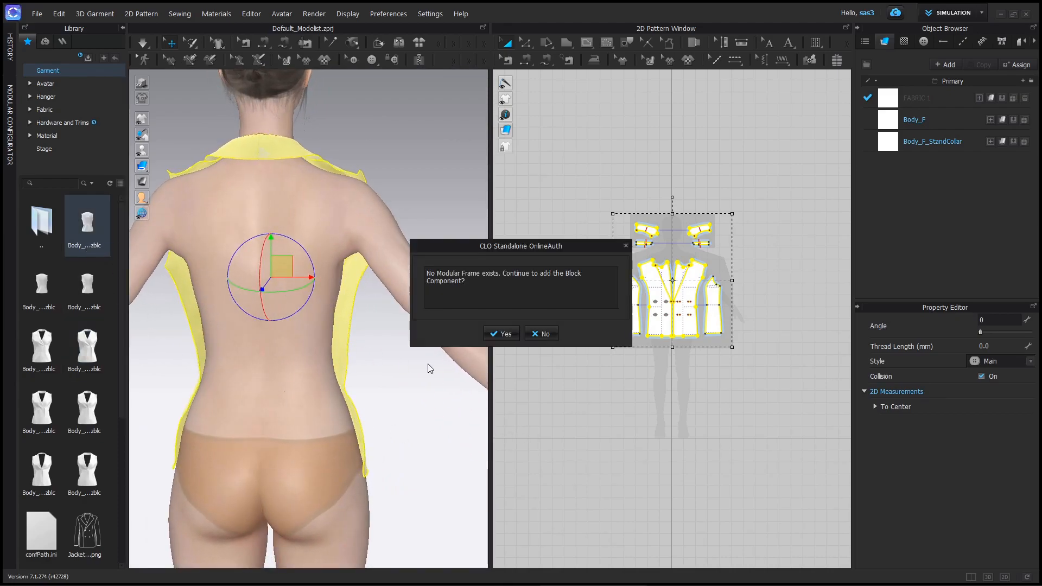
click(504, 334)
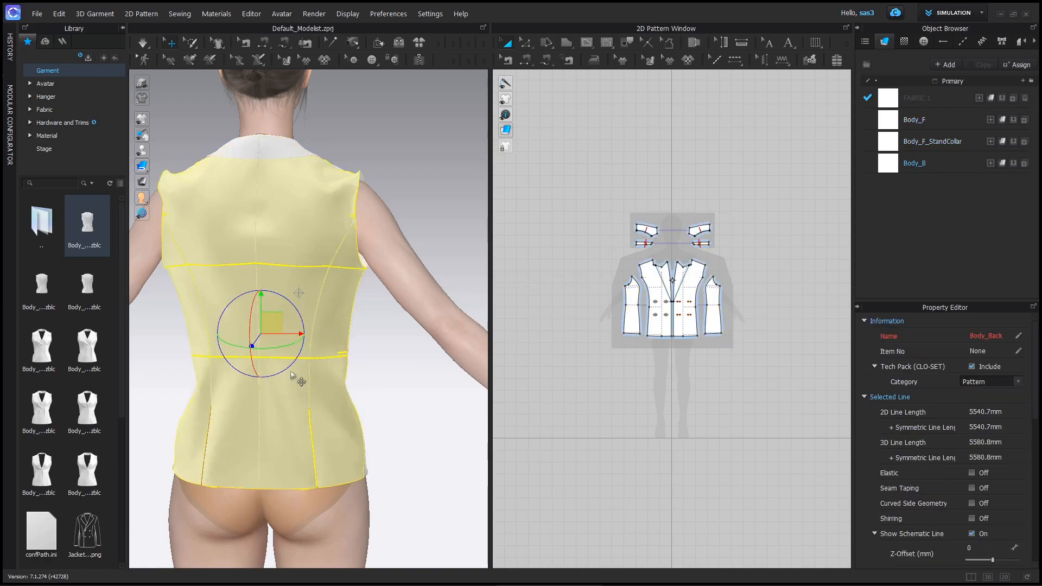
right_drag(289, 403, 299, 400)
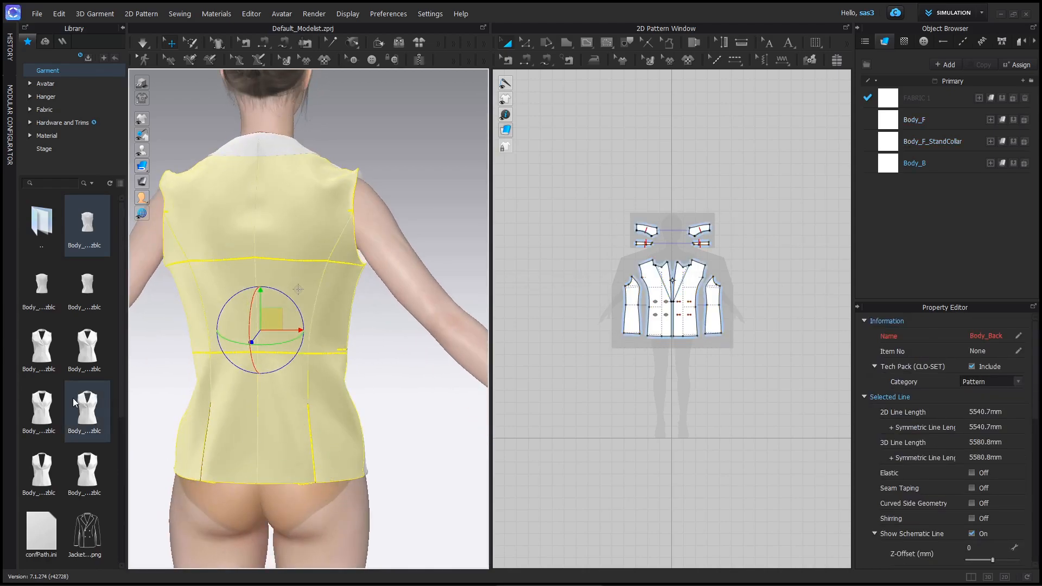
- Add the Sleeves.Staked.zblc sleeve block to the jacket without a modular frame
scroll(73, 398, down, 4)
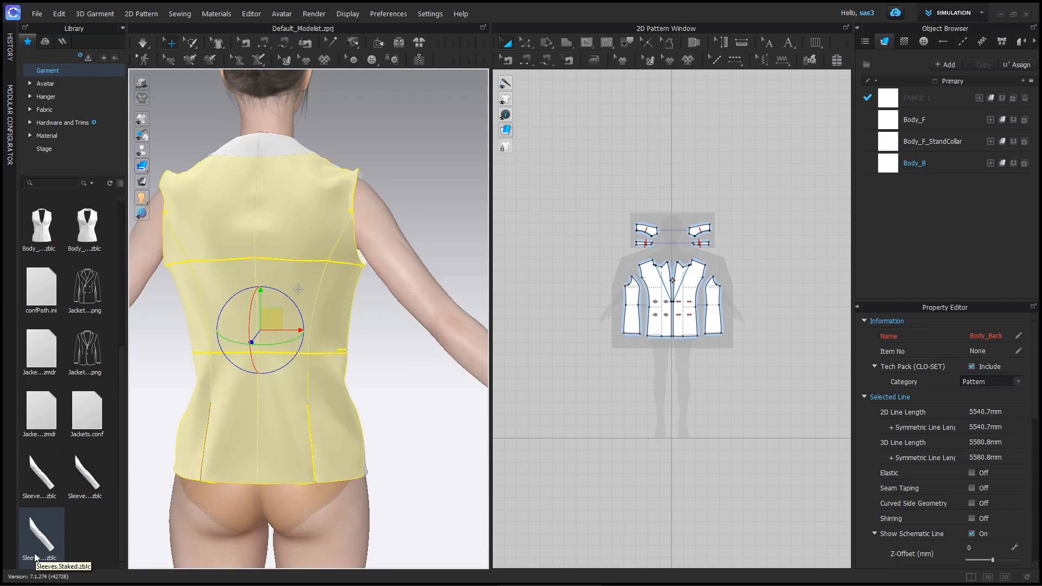
drag(38, 545, 452, 326)
click(494, 331)
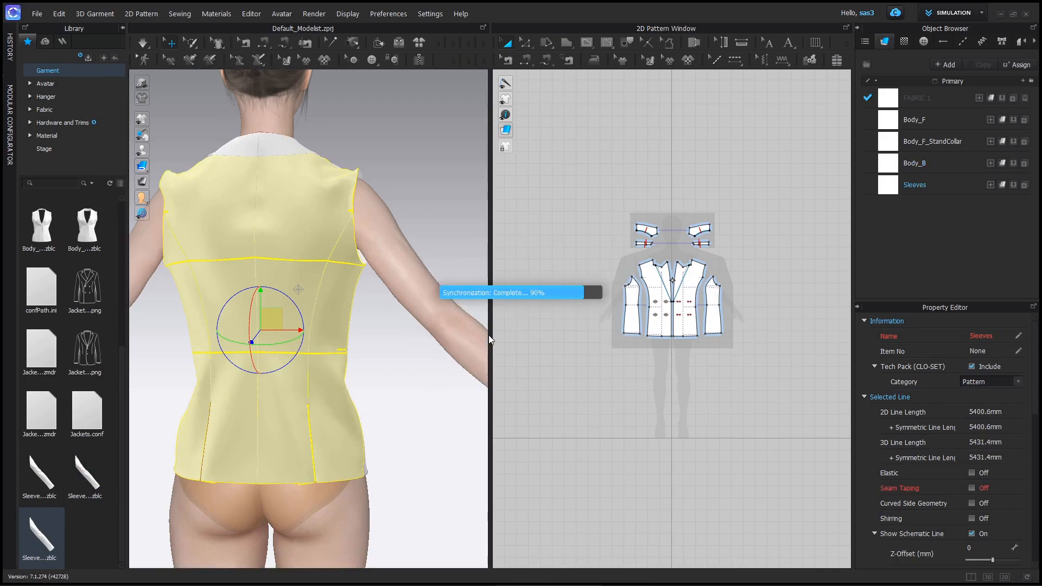
right_drag(386, 340, 255, 320)
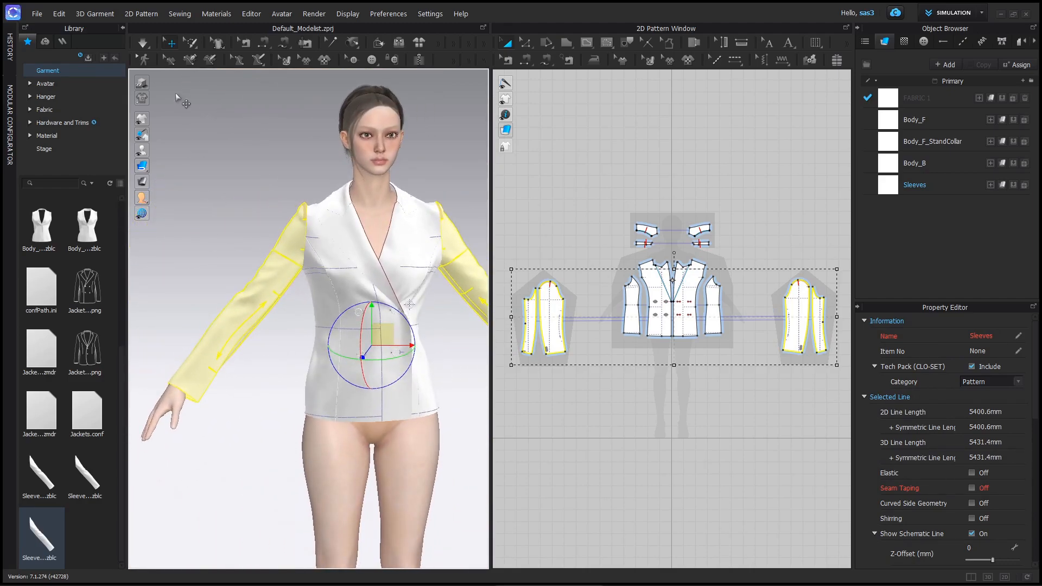
- Collapse the library, select both sleeve blocks in the 2D pattern view and hide them in 3D
click(123, 28)
scroll(595, 387, down, 3)
scroll(595, 386, down, 2)
middle_drag(595, 387, 571, 389)
scroll(374, 353, up, 1)
right_drag(337, 346, 358, 353)
middle_drag(317, 338, 288, 407)
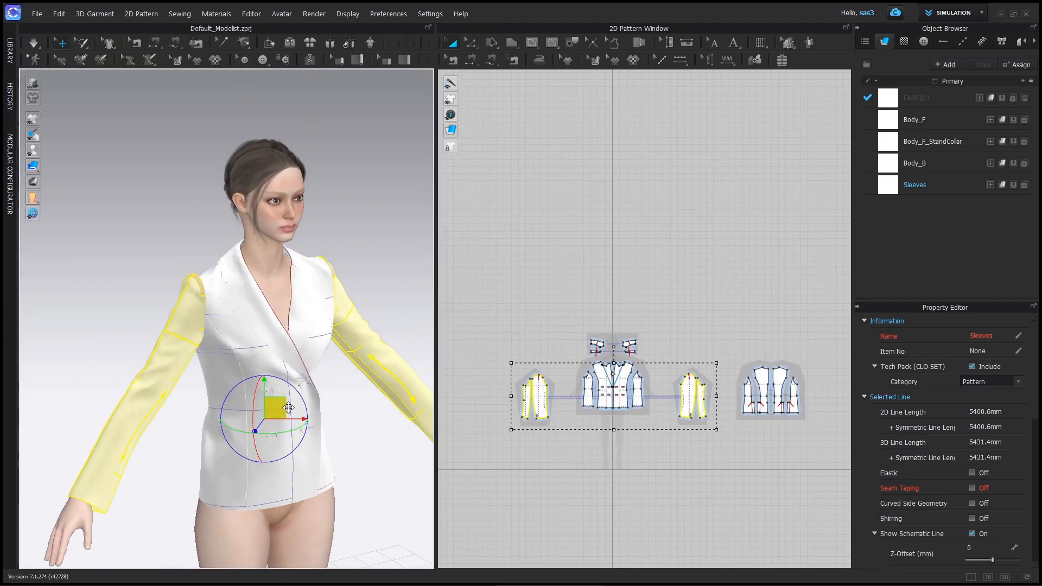
scroll(269, 424, up, 3)
drag(503, 339, 571, 463)
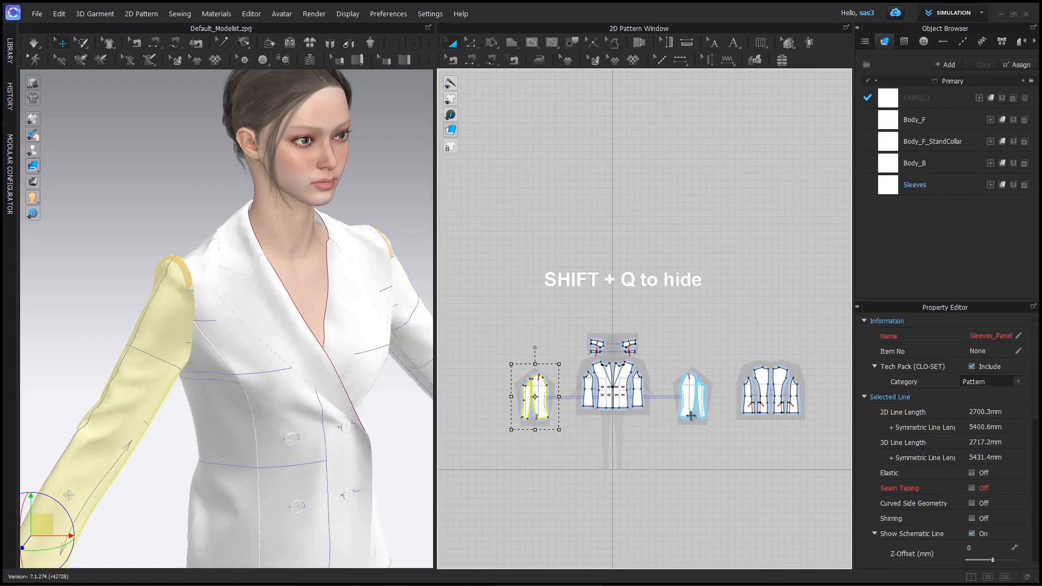
shift+drag(672, 338, 749, 498)
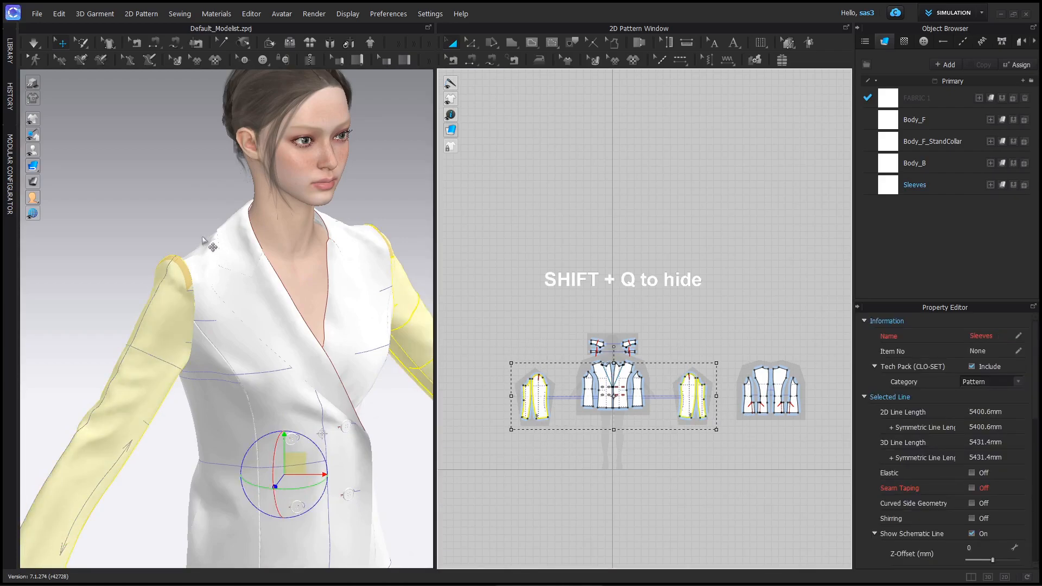
key(shift+q)
- Select all back body patterns and move them backward, away from the avatar
right_drag(203, 239, 303, 272)
click(358, 316)
middle_drag(699, 352, 601, 285)
drag(617, 253, 724, 377)
right_drag(337, 410, 258, 387)
middle_drag(257, 386, 307, 287)
right_drag(306, 287, 269, 277)
drag(312, 354, 280, 363)
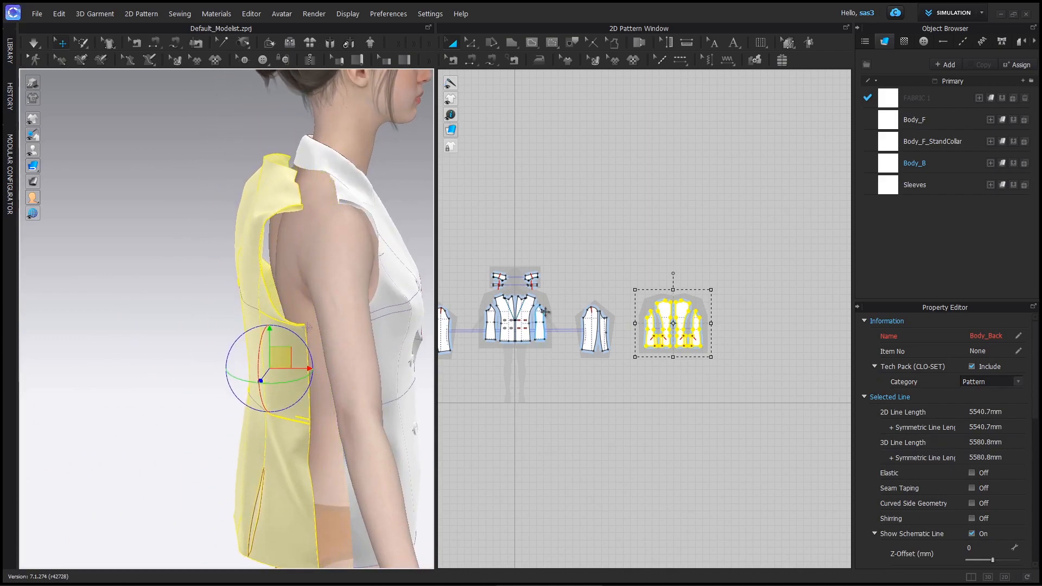
- Select the front body and collar patterns, adjust their 3D position slightly, and clear the selection
drag(490, 247, 553, 372)
right_drag(326, 296, 251, 292)
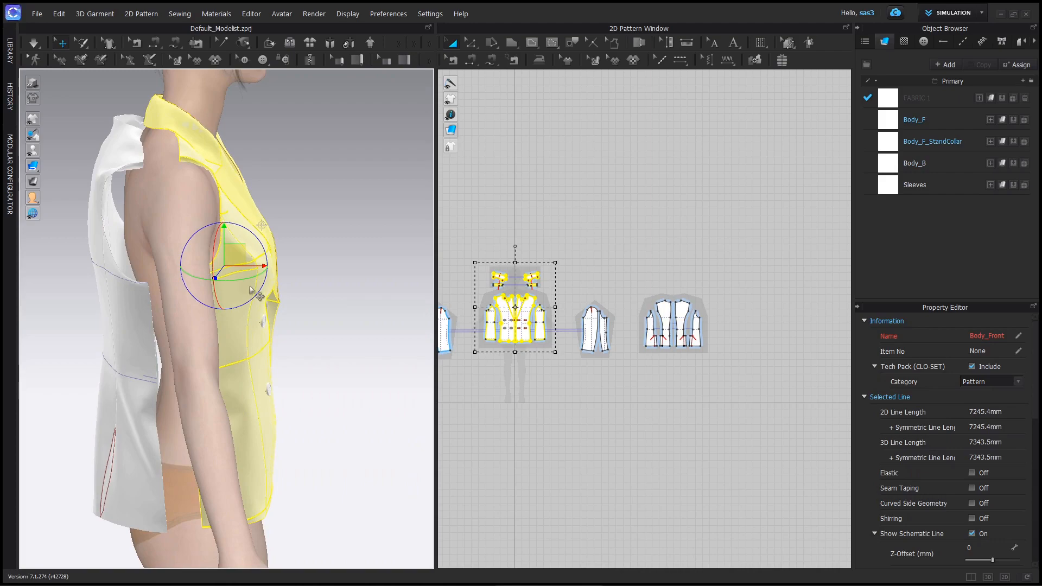
drag(232, 253, 231, 240)
right_drag(228, 247, 251, 255)
click(315, 202)
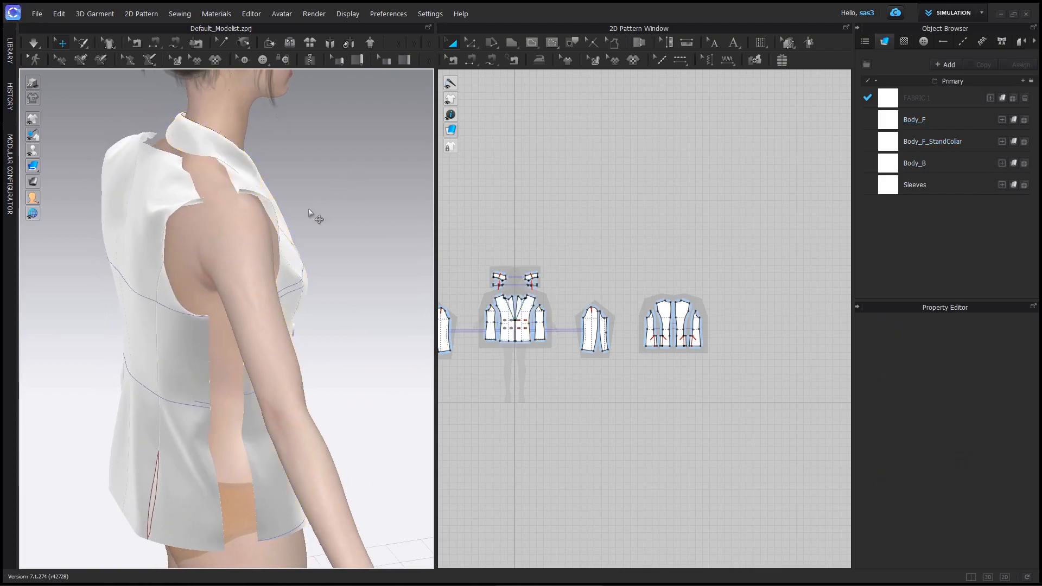
- Select both upper collar patterns and raise them above the stand collar in 3D
scroll(315, 202, up, 3)
middle_drag(224, 242, 229, 381)
click(151, 284)
right_drag(153, 285, 323, 274)
shift+click(90, 304)
right_drag(100, 313, 281, 301)
drag(262, 298, 262, 258)
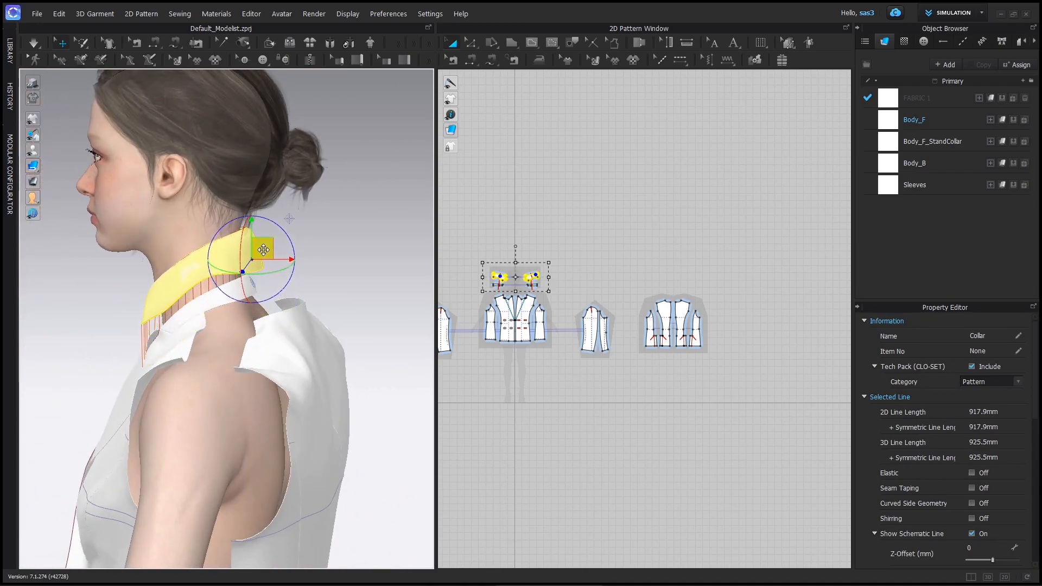
right_drag(262, 259, 185, 296)
middle_drag(553, 314, 604, 350)
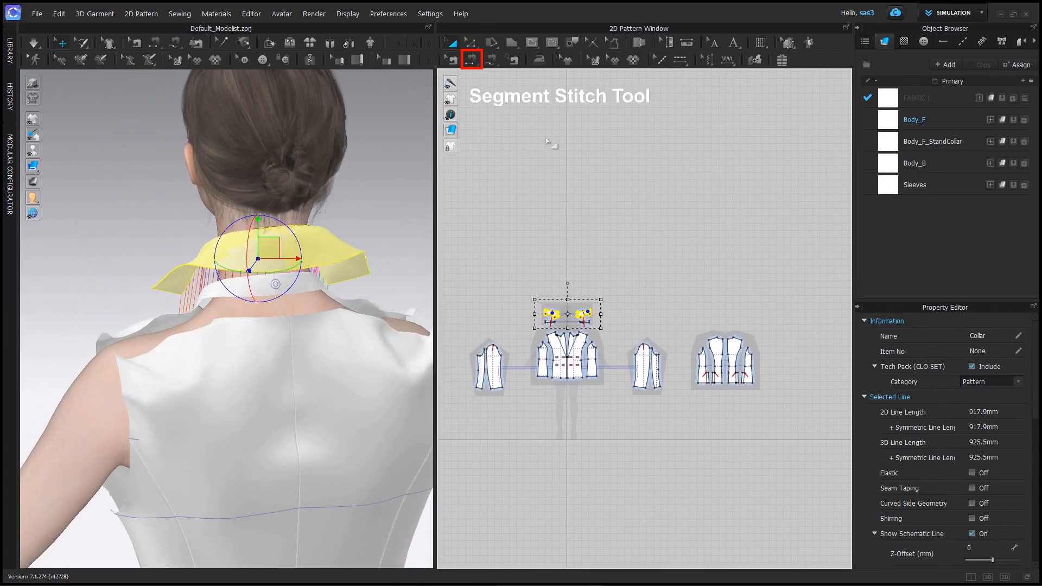
- Sew the avatar's left shoulder seam with Segment Stitch, joining front to back from the armhole end toward the neck
click(473, 71)
right_drag(228, 402, 239, 430)
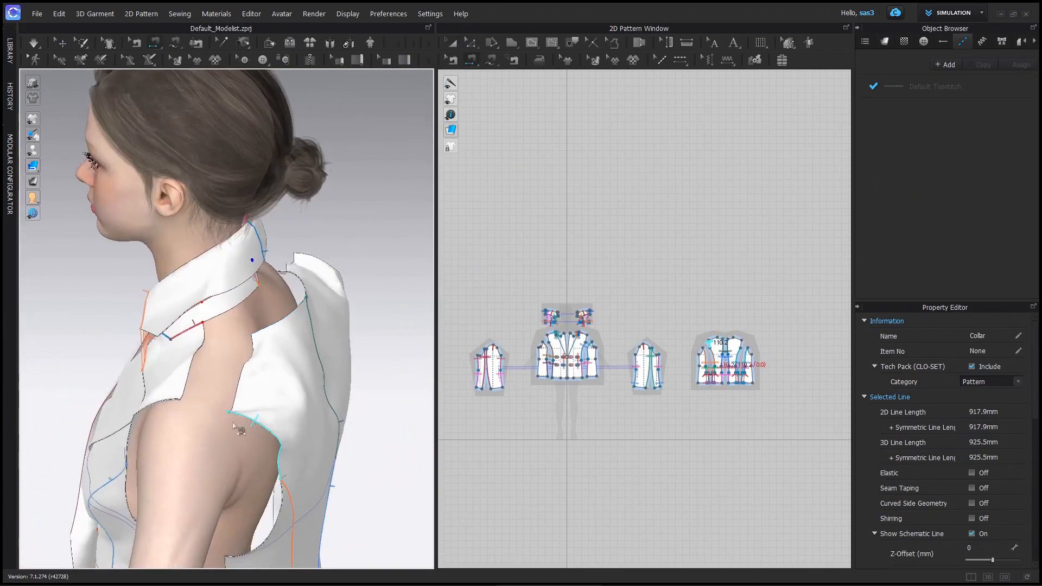
click(184, 389)
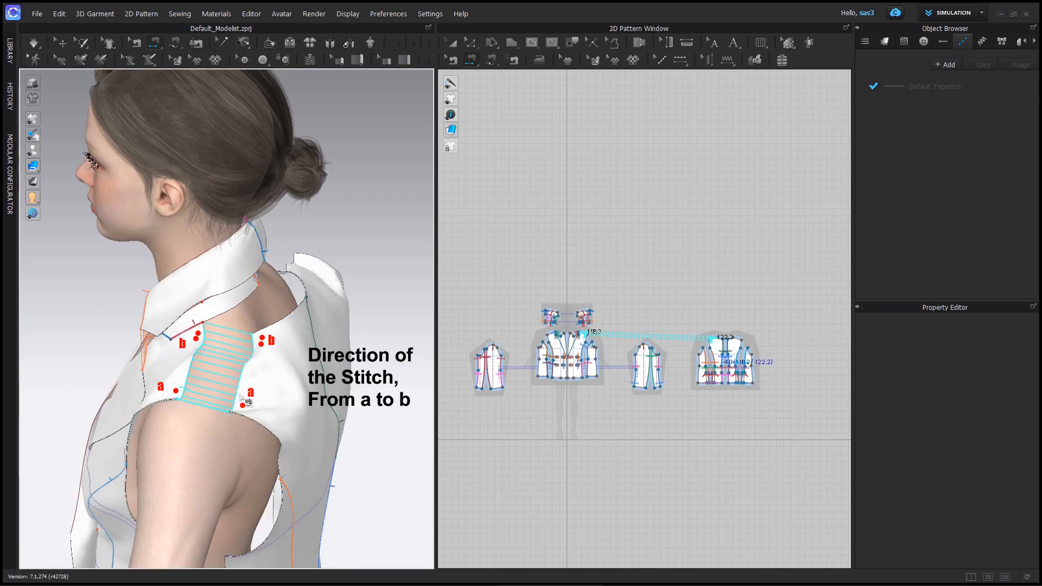
click(242, 399)
scroll(767, 419, up, 5)
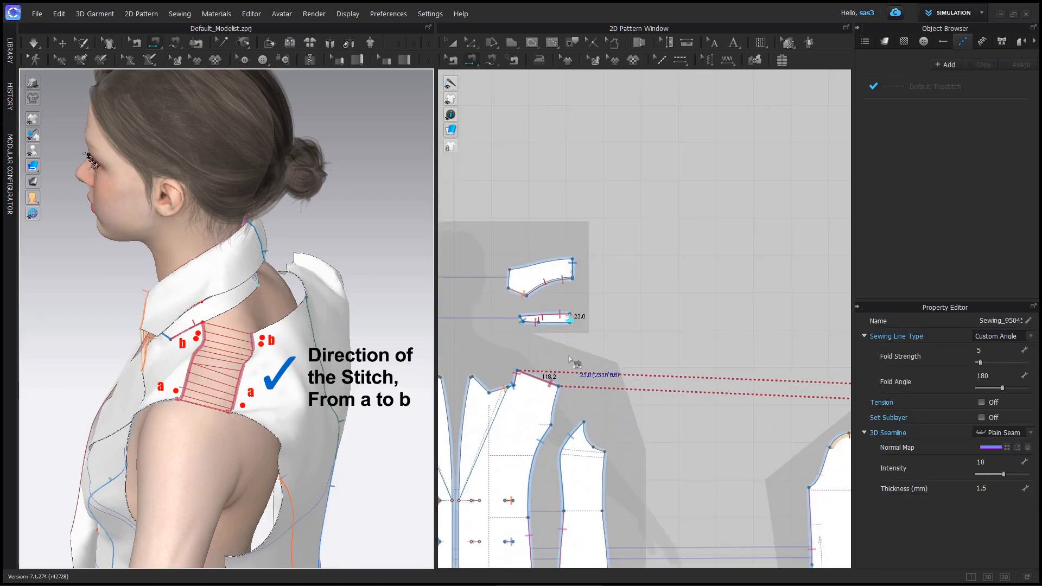
- Sew the avatar's right shoulder seam, matching the armhole ends of the back and front shoulder edges
right_drag(322, 365, 162, 308)
click(315, 383)
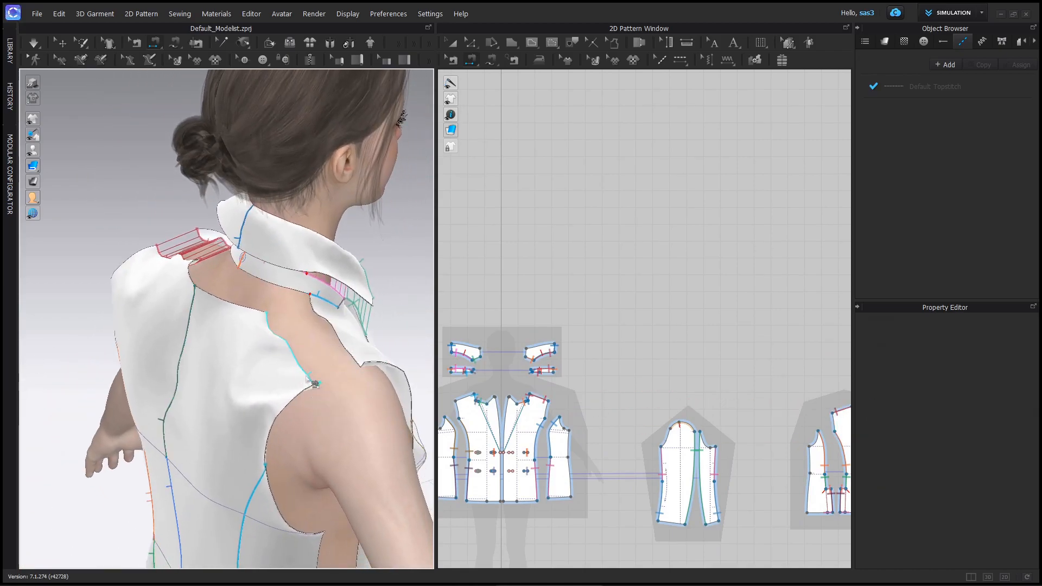
click(350, 358)
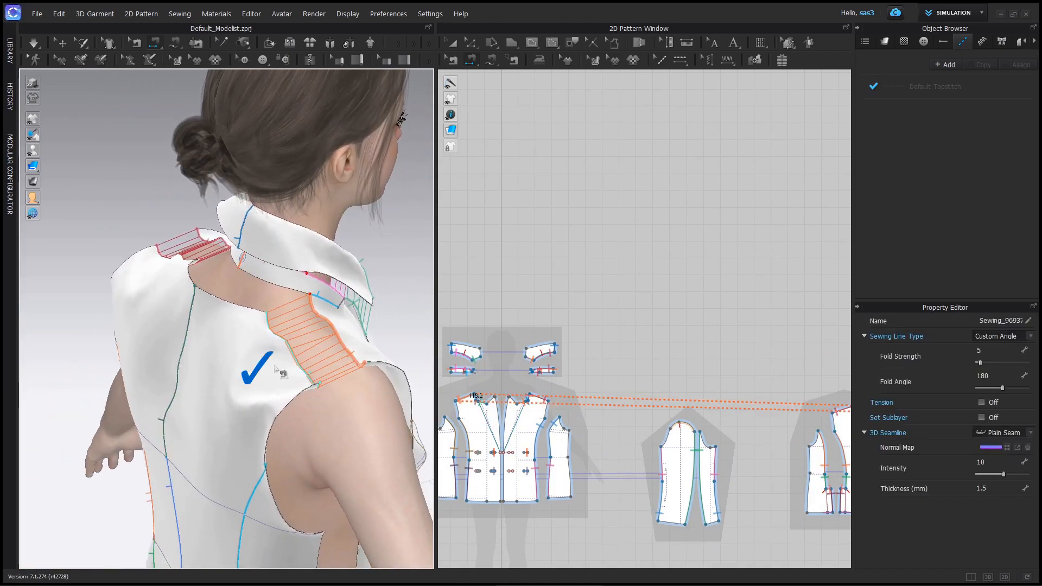
right_drag(278, 367, 328, 368)
- Sew both halves of the back neckline to the lower edges of the stand collar
click(307, 295)
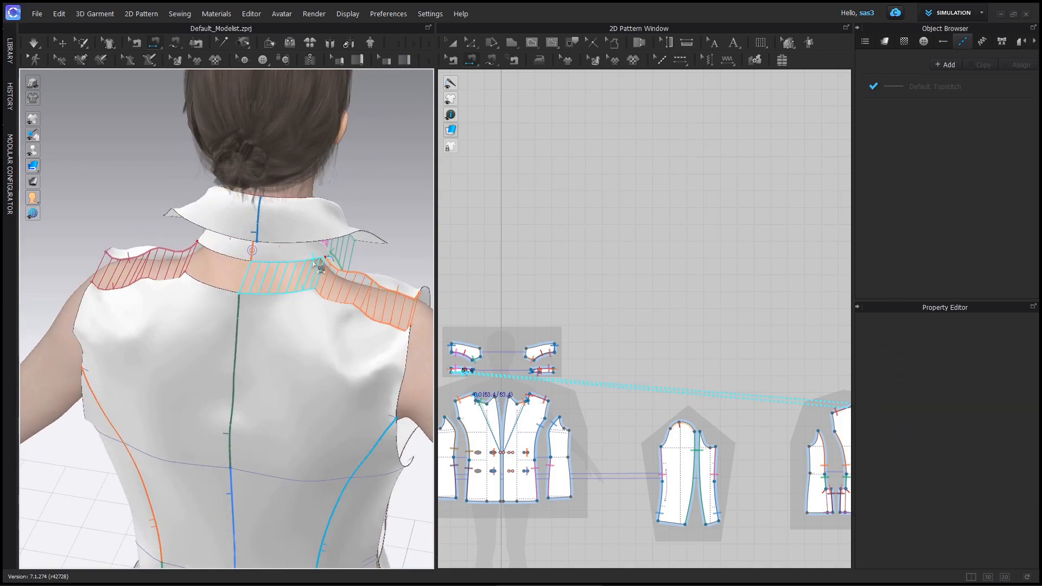
click(236, 296)
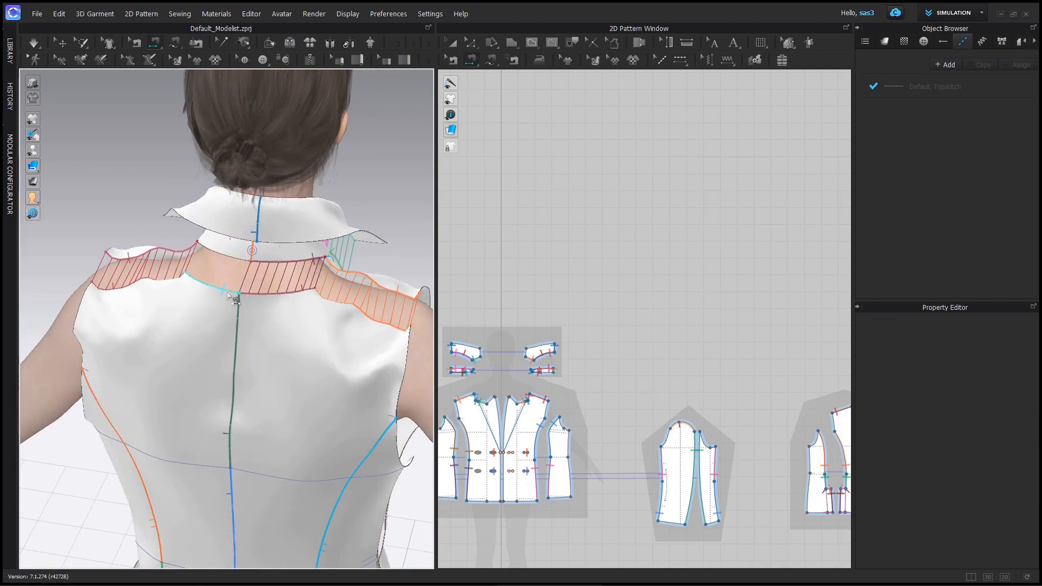
click(239, 267)
middle_drag(237, 382, 257, 291)
scroll(258, 293, down, 3)
right_drag(287, 380, 239, 331)
click(280, 244)
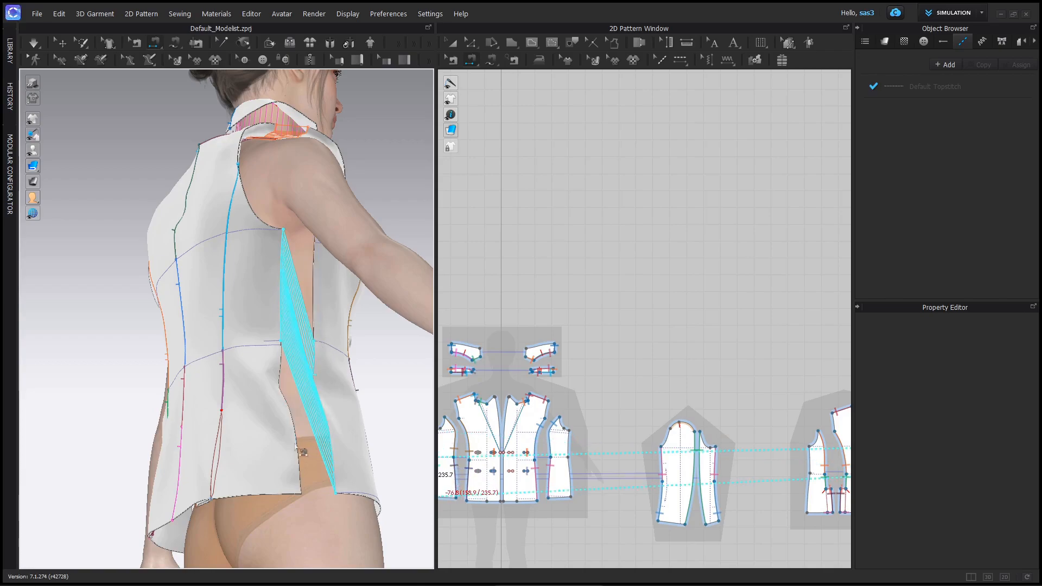
key(Escape)
key(Escape)
- Sew the avatar's right side seam with Free Sewing, joining the back side panel to the front side panel from underarm to hem
middle_drag(577, 206, 659, 146)
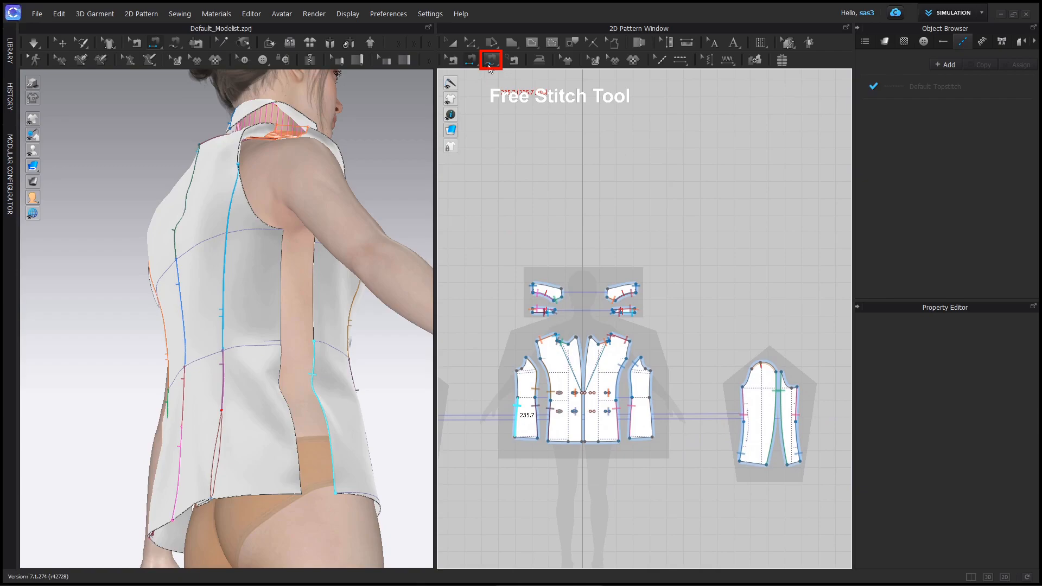
click(490, 62)
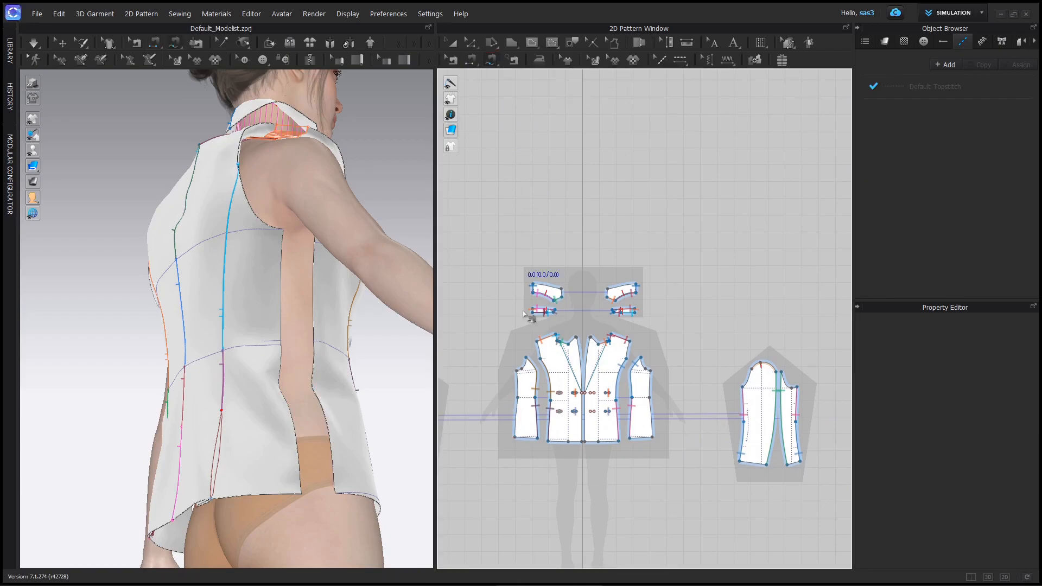
middle_drag(682, 387, 491, 356)
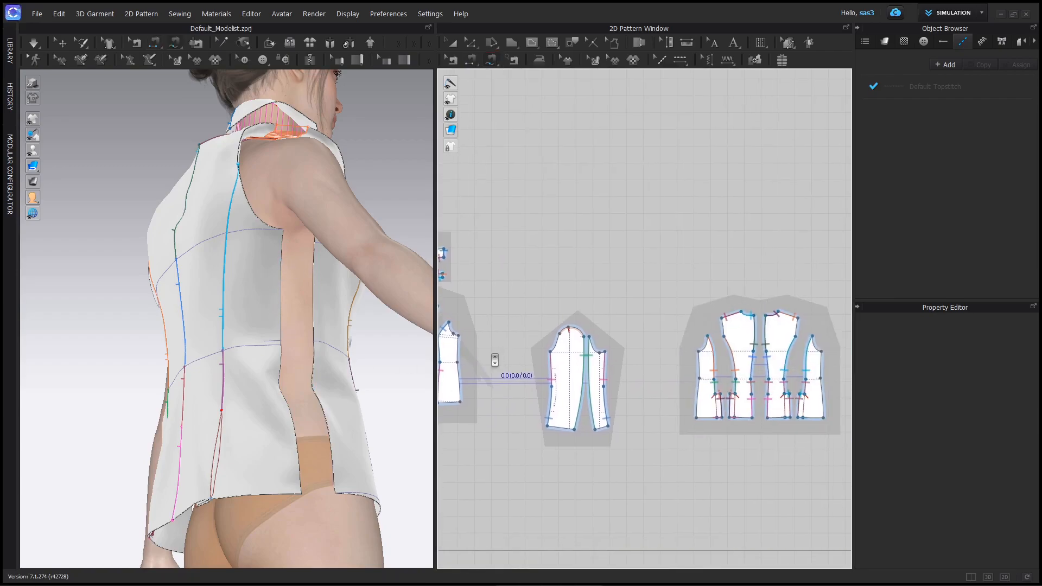
scroll(489, 354, down, 2)
scroll(754, 350, up, 3)
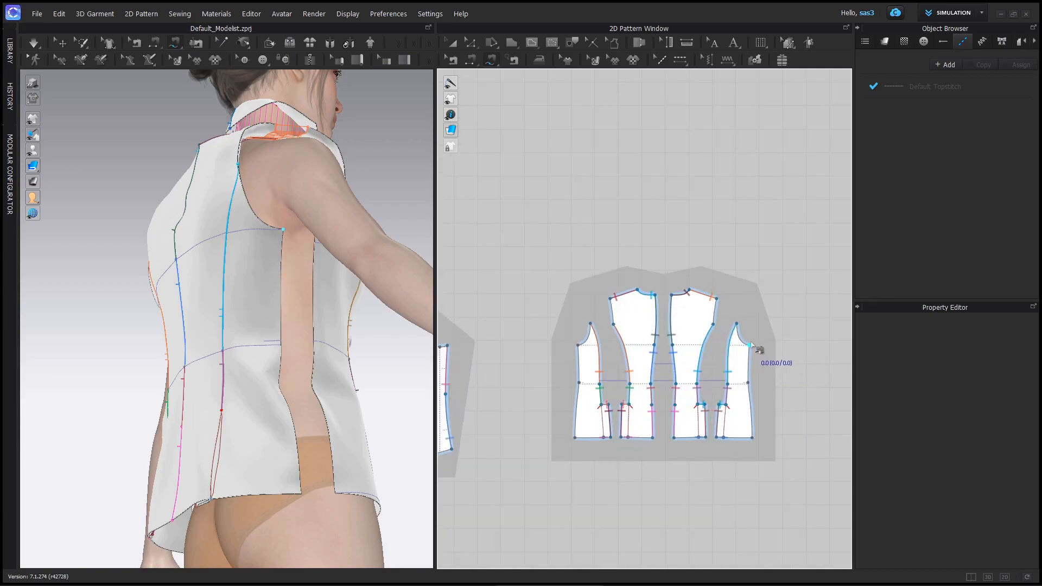
click(752, 438)
scroll(752, 439, down, 3)
middle_drag(642, 451, 739, 418)
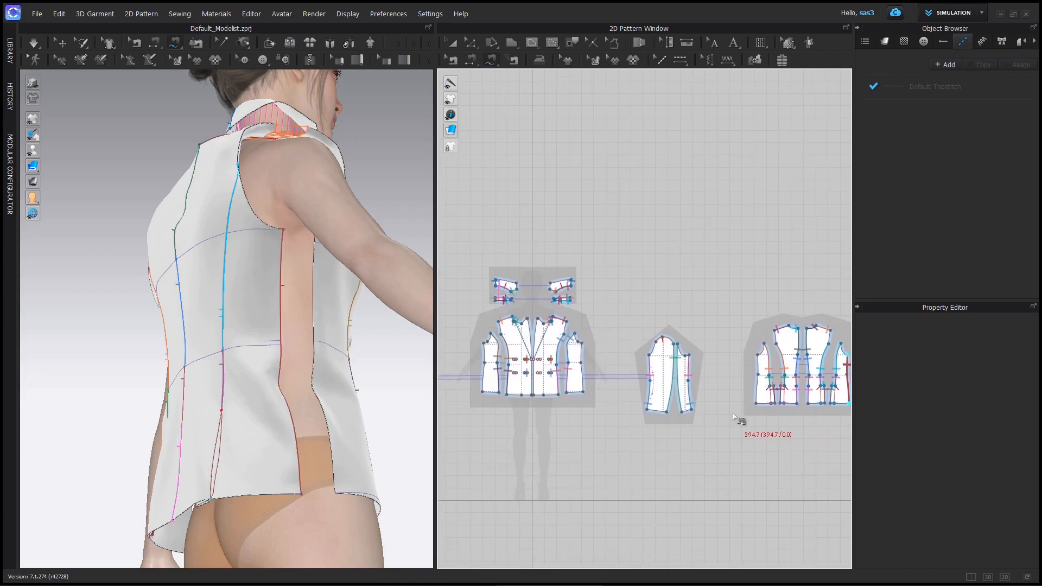
scroll(486, 352, up, 4)
middle_drag(513, 357, 588, 350)
click(547, 326)
click(543, 436)
- Sew the avatar's left side seam with Free Sewing, matching the back and front side panel edges from underarm to hem
right_drag(252, 427, 220, 366)
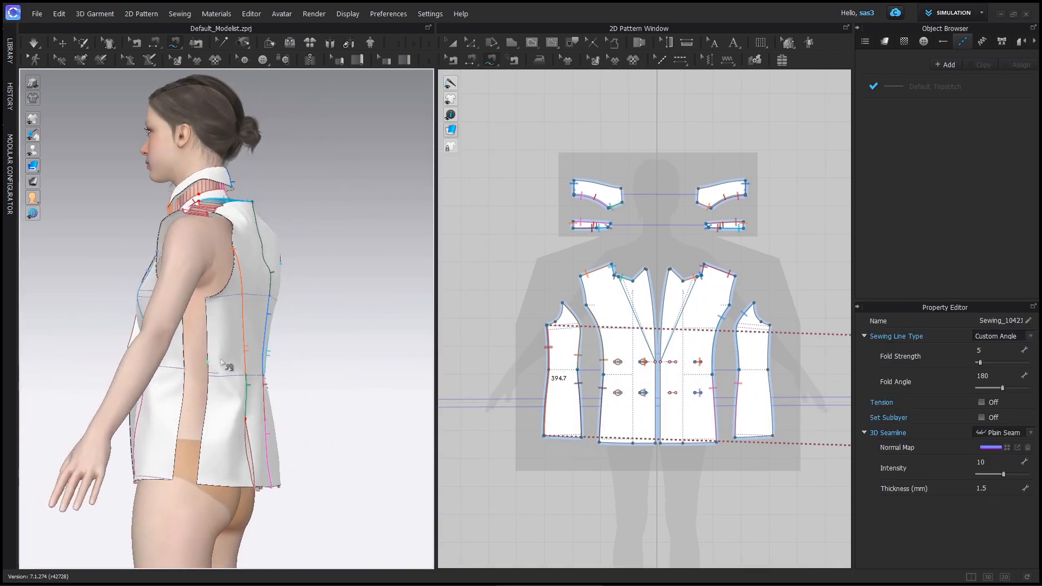
scroll(714, 413, down, 4)
middle_drag(714, 413, 447, 401)
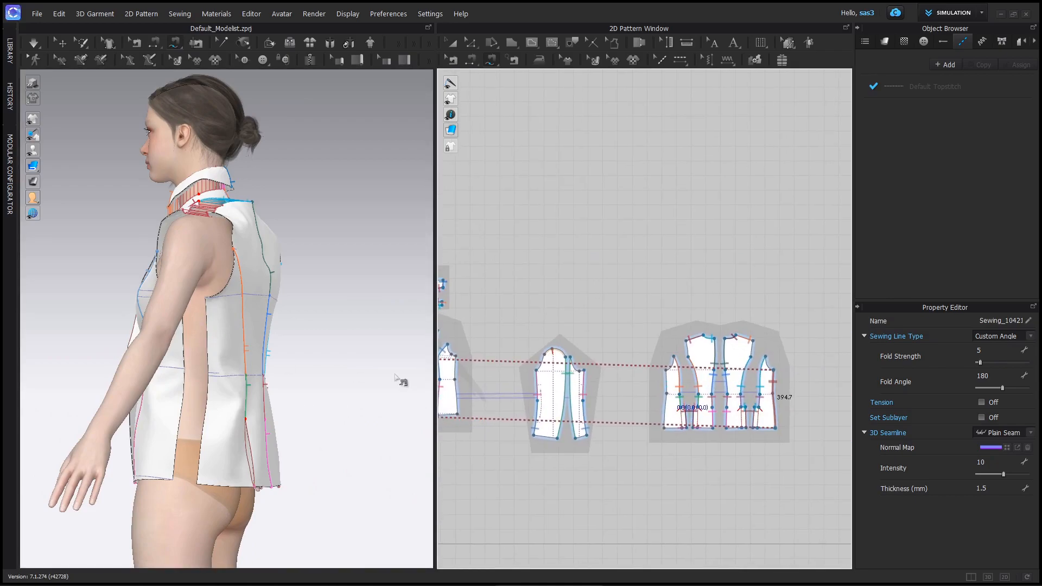
click(666, 372)
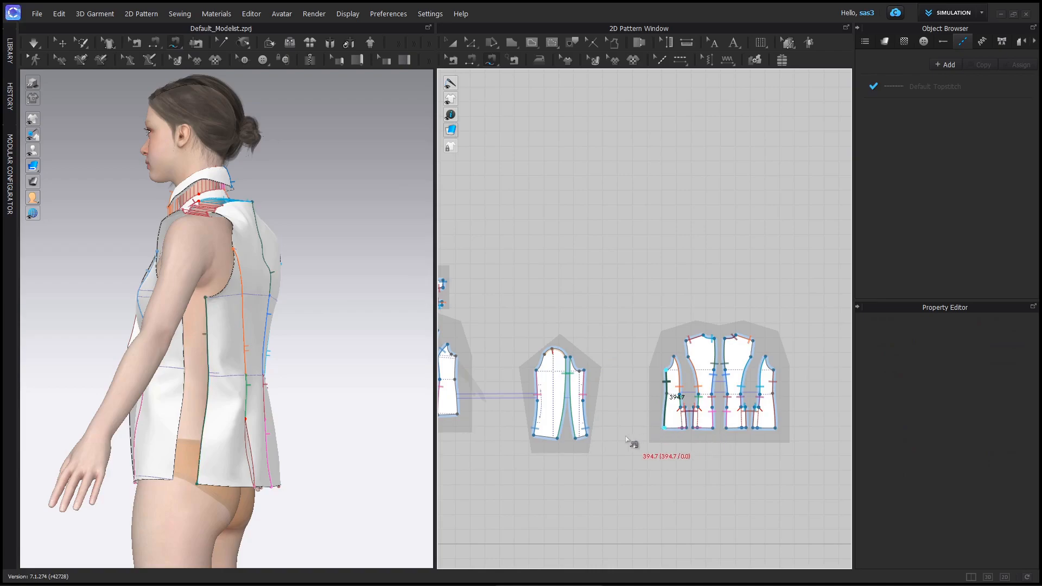
middle_drag(578, 445, 760, 400)
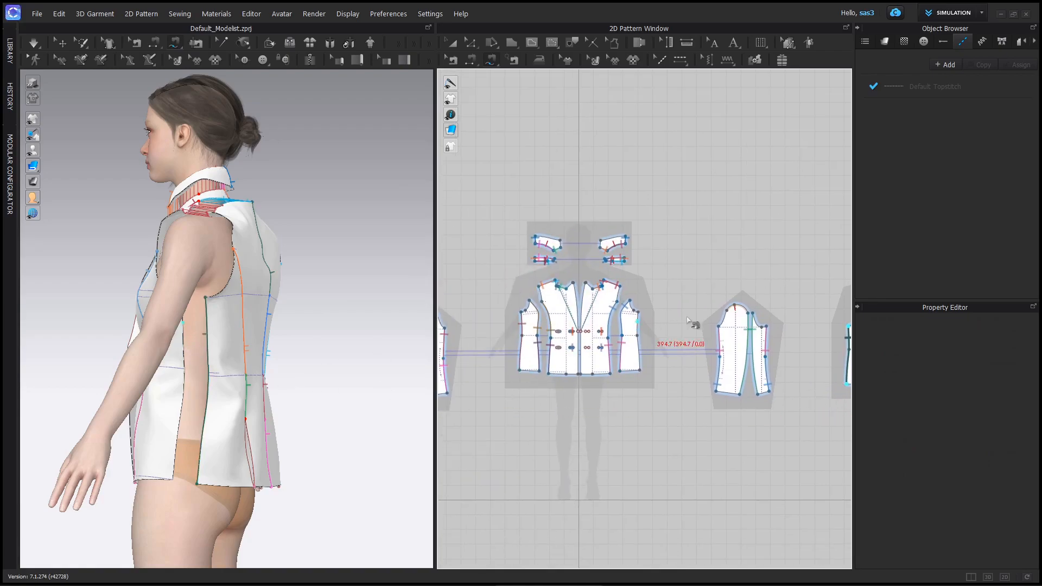
scroll(668, 323, up, 2)
click(625, 308)
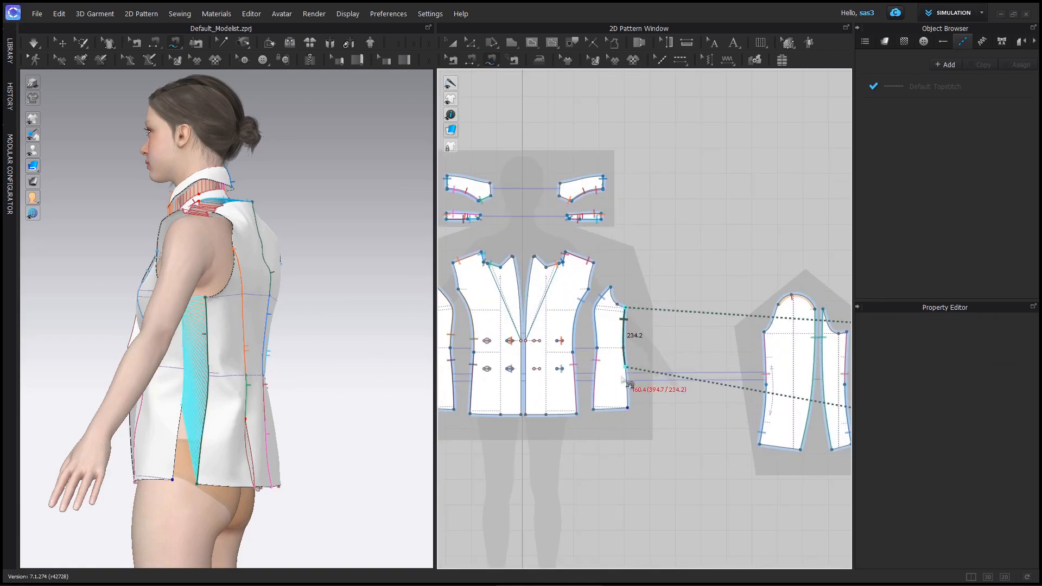
click(628, 408)
right_drag(278, 349, 163, 347)
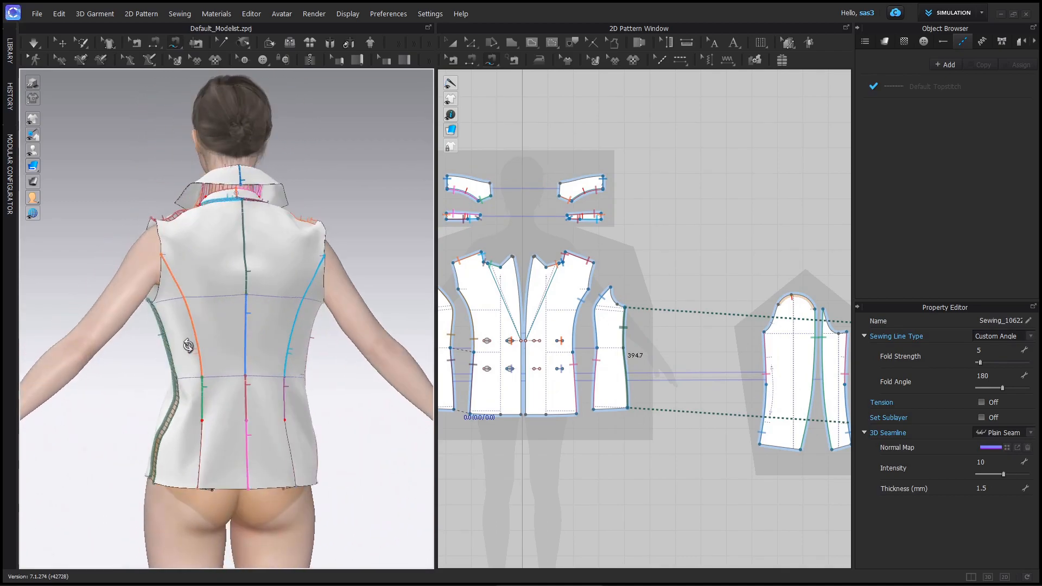
- Select the sleeve patterns of both arms and unhide them in 3D
click(455, 46)
right_drag(252, 280, 305, 283)
scroll(575, 290, down, 4)
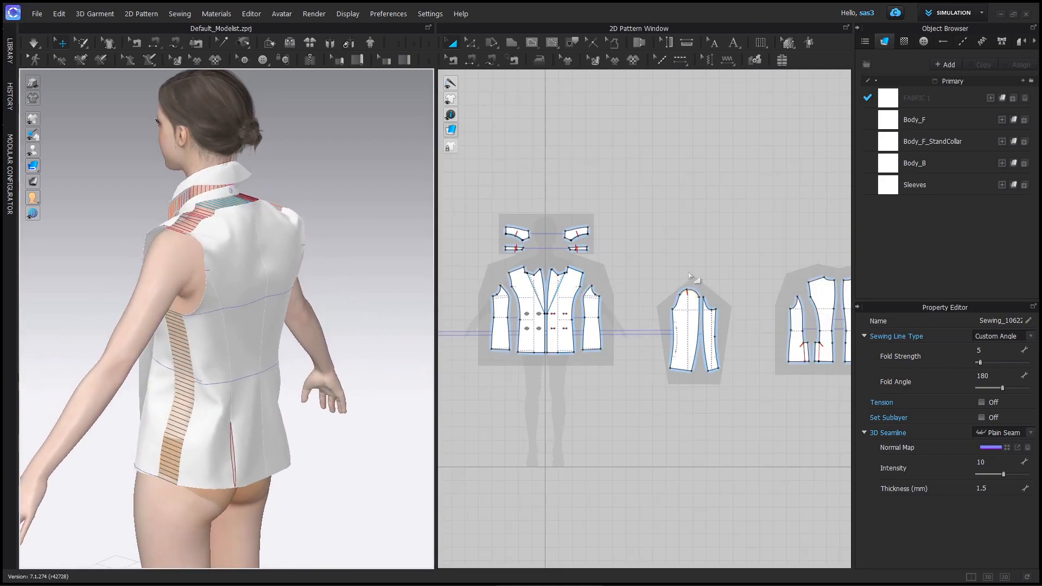
right_drag(690, 279, 834, 237)
drag(488, 201, 583, 372)
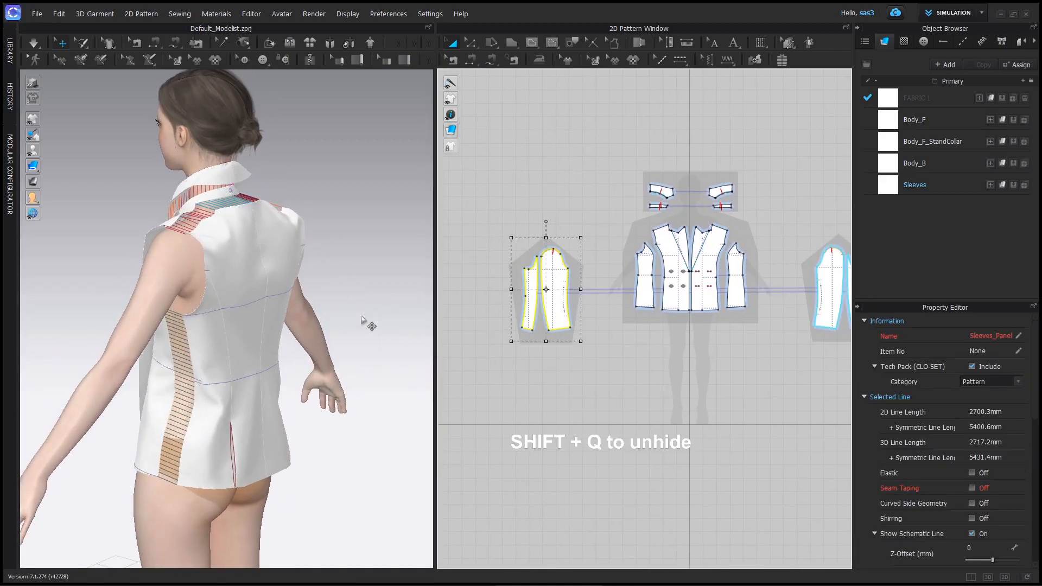
key(shift+q)
right_click(547, 390)
middle_drag(645, 455, 534, 452)
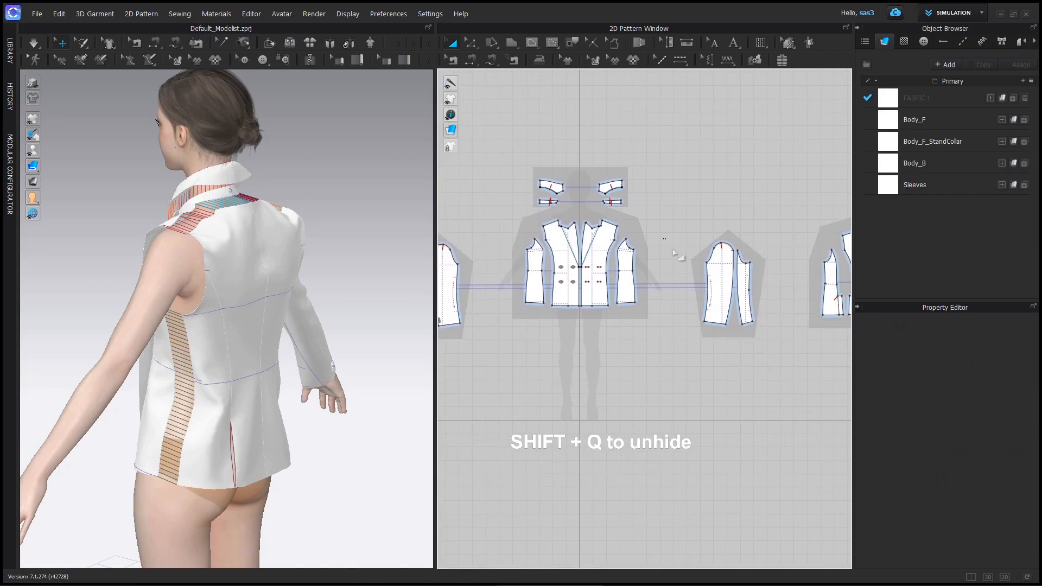
drag(774, 402, 774, 403)
- Move the left and then the right sleeve patterns outward in 3D, away from the jacket's armholes
right_drag(421, 332, 287, 303)
middle_drag(287, 304, 337, 262)
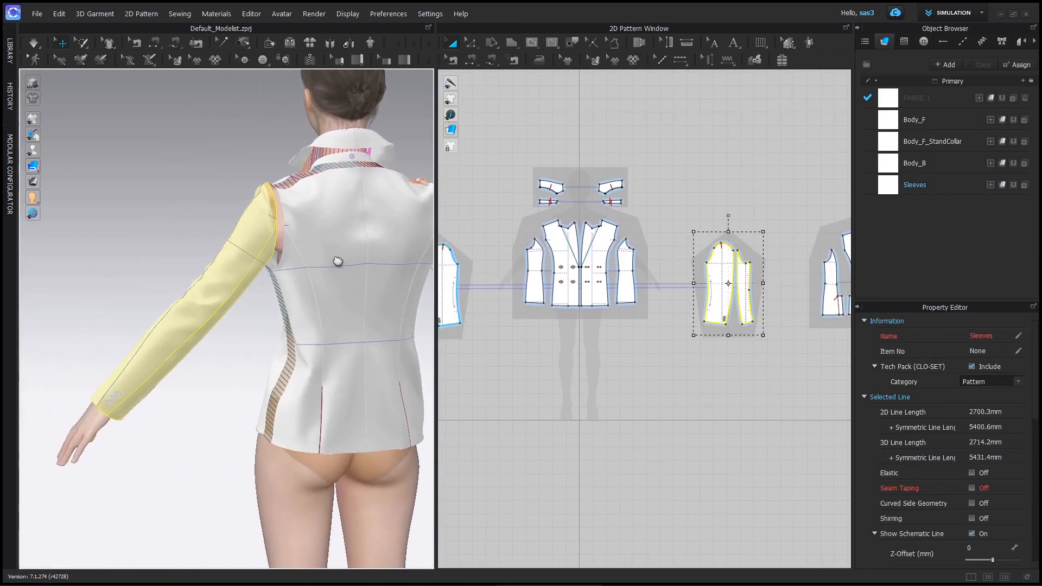
drag(241, 278, 219, 287)
middle_drag(321, 334, 209, 354)
middle_drag(612, 320, 680, 325)
drag(553, 391, 477, 224)
right_drag(334, 333, 189, 286)
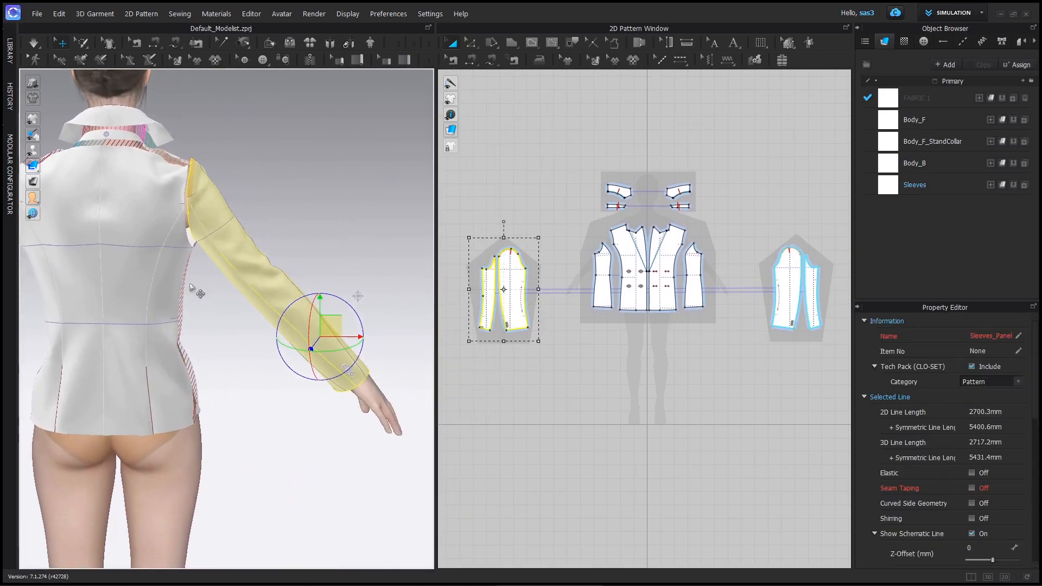
drag(326, 323, 341, 333)
- Examine how the right sleeve cap lines up with its armhole in 3D and with the sleeve and body patterns in 2D
right_drag(255, 253, 165, 284)
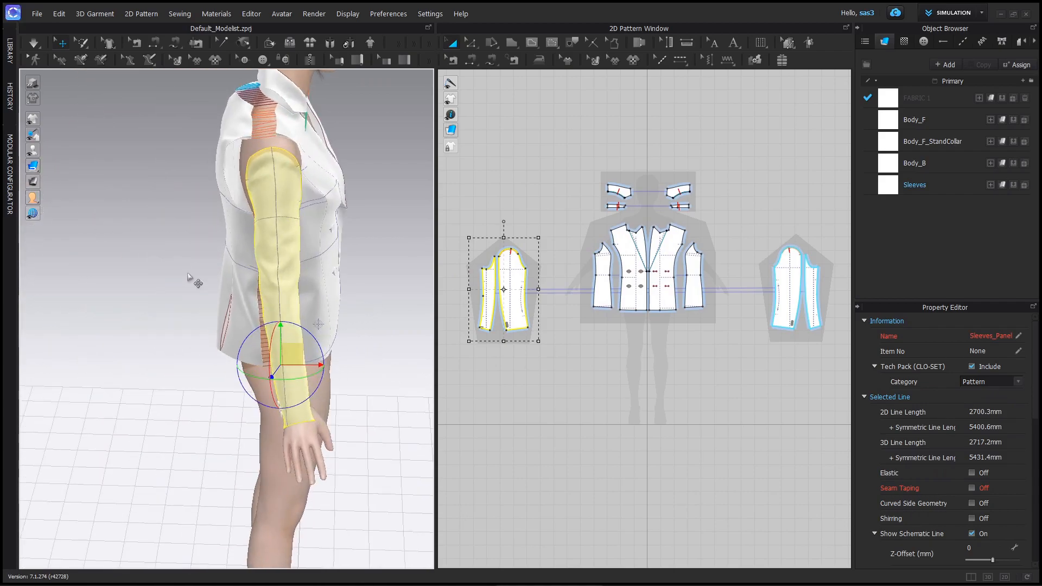
middle_drag(312, 252, 244, 368)
scroll(244, 368, up, 3)
scroll(464, 240, up, 5)
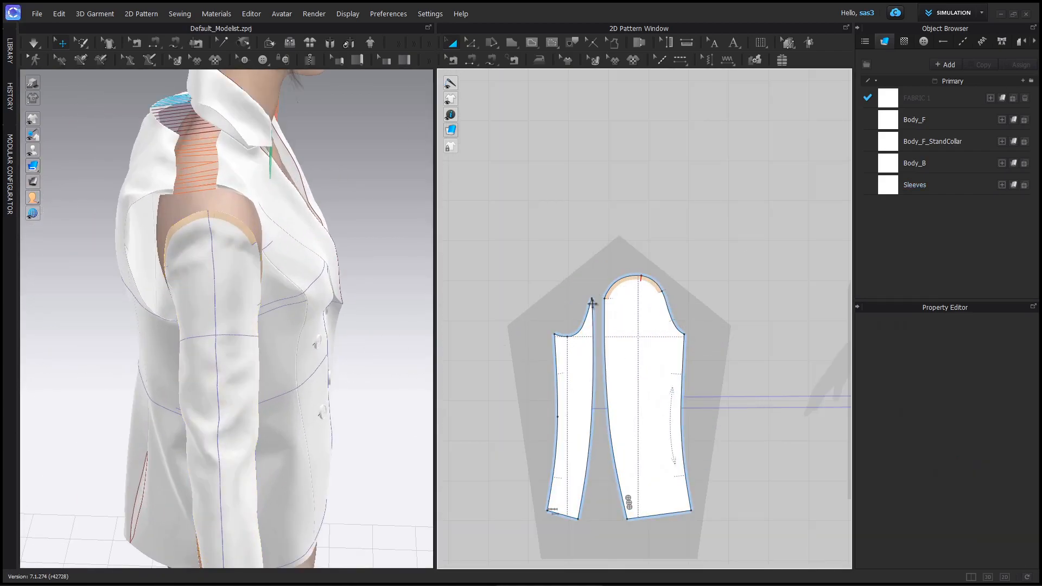
scroll(690, 353, down, 5)
middle_drag(693, 351, 506, 340)
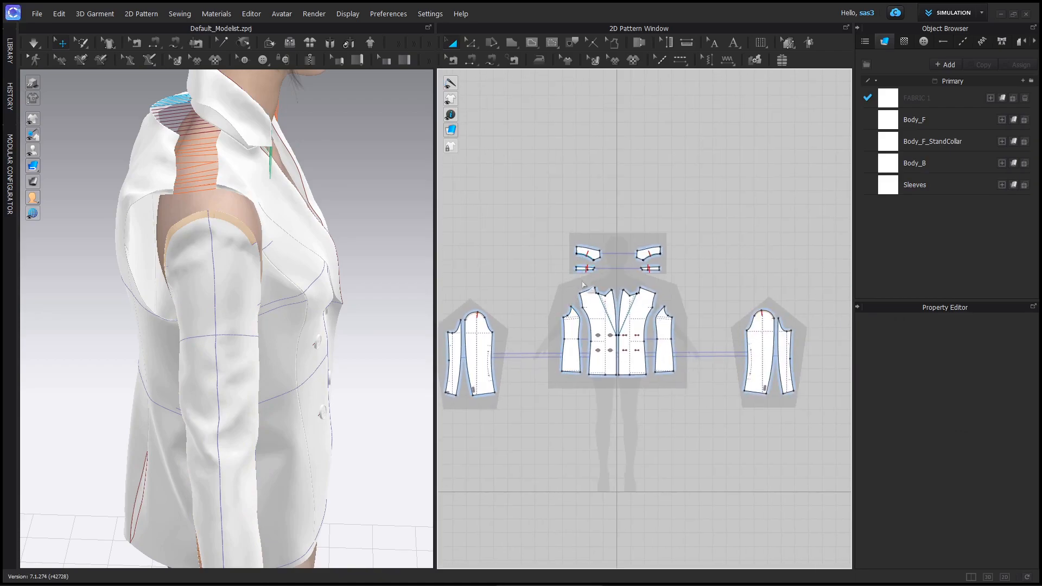
scroll(685, 359, down, 2)
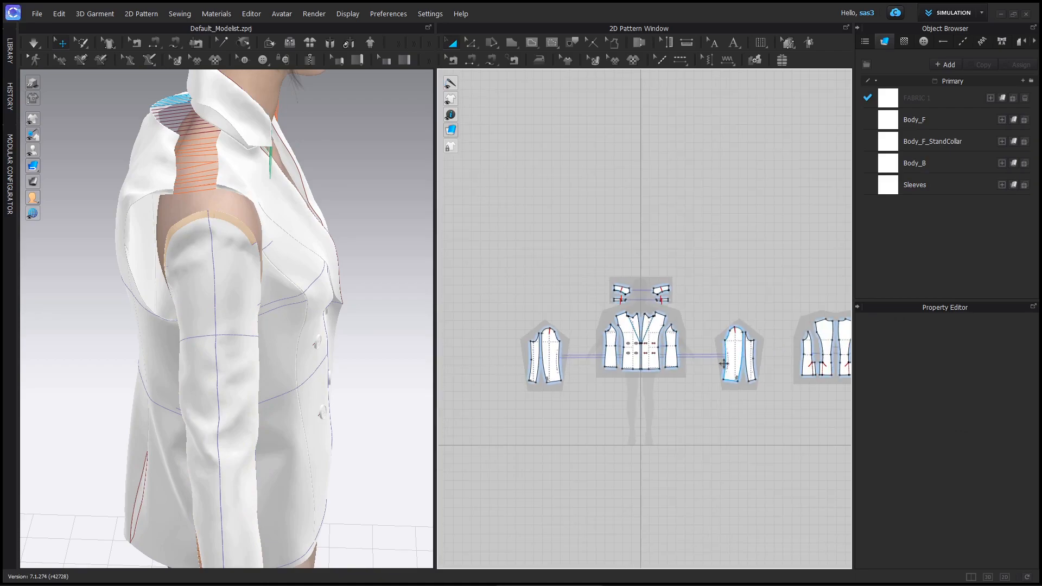
middle_drag(810, 366, 669, 368)
right_drag(209, 335, 164, 305)
- Start M:N Free Sewing and set the right sleeve's upper and under sleeve cap curves as the M edges
click(471, 60)
right_drag(304, 326, 352, 317)
scroll(358, 315, up, 2)
click(491, 60)
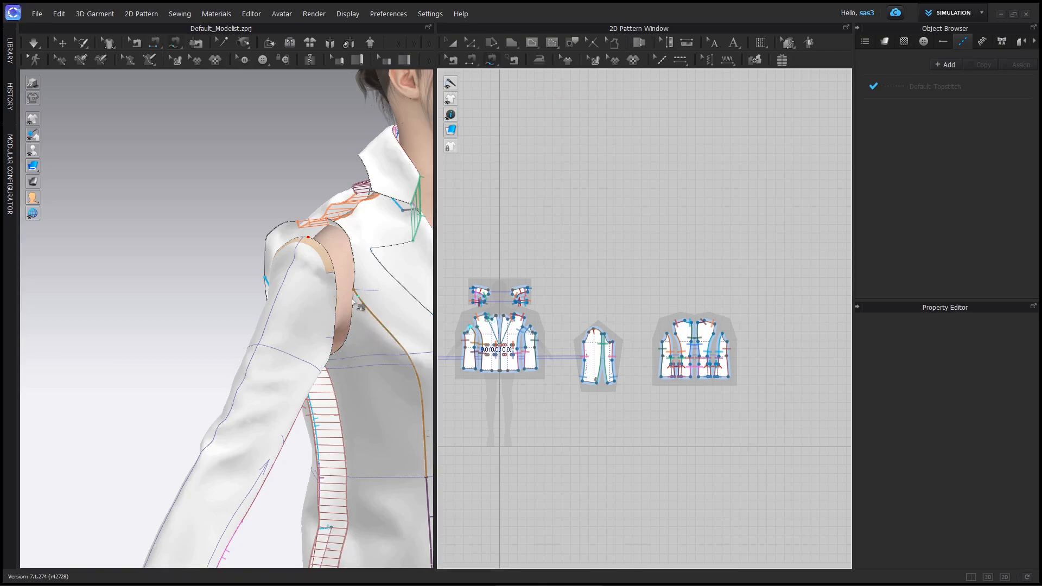
click(491, 60)
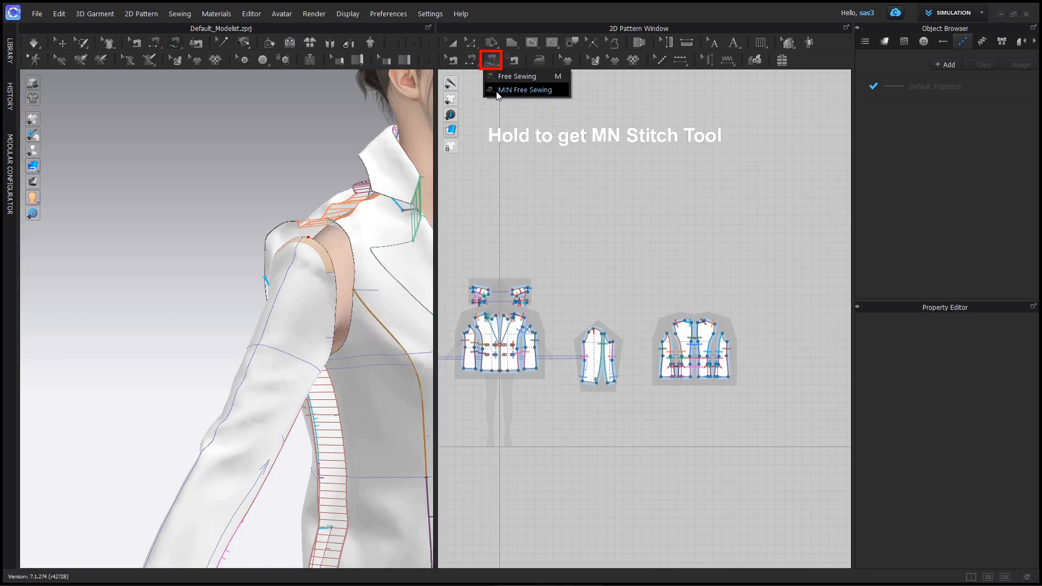
click(515, 91)
scroll(616, 326, up, 5)
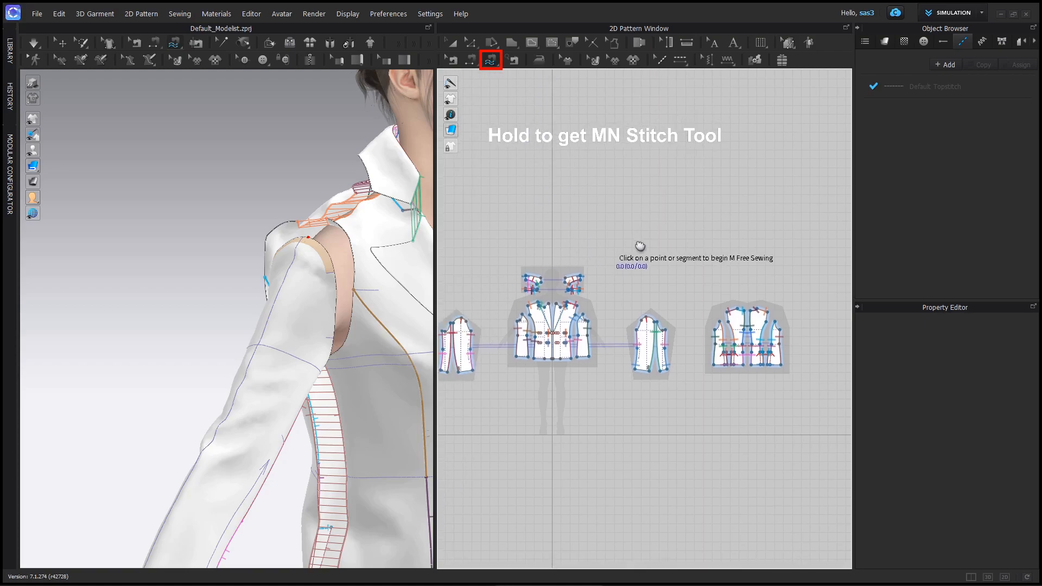
right_drag(304, 336, 258, 298)
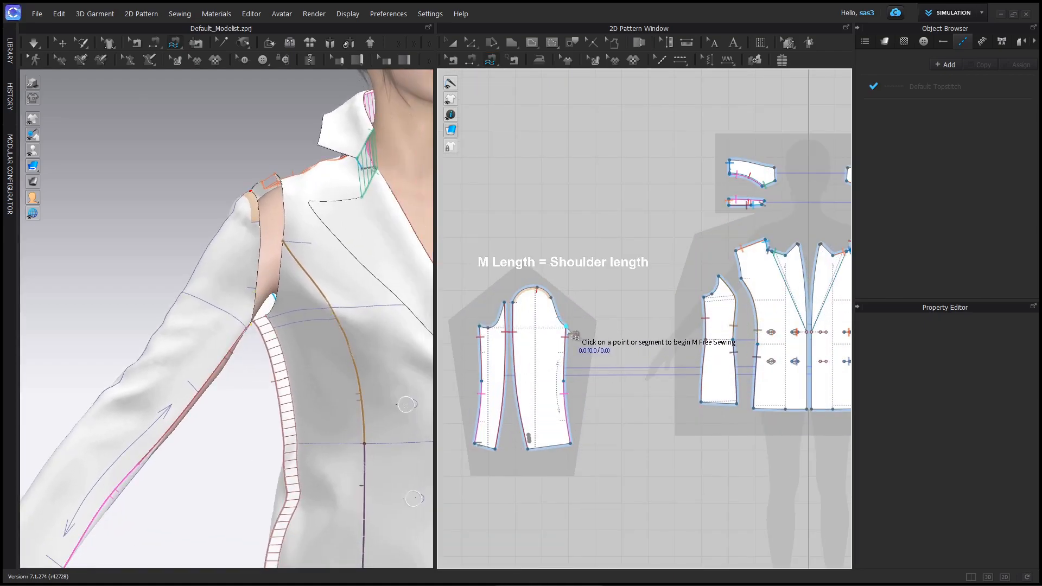
click(520, 307)
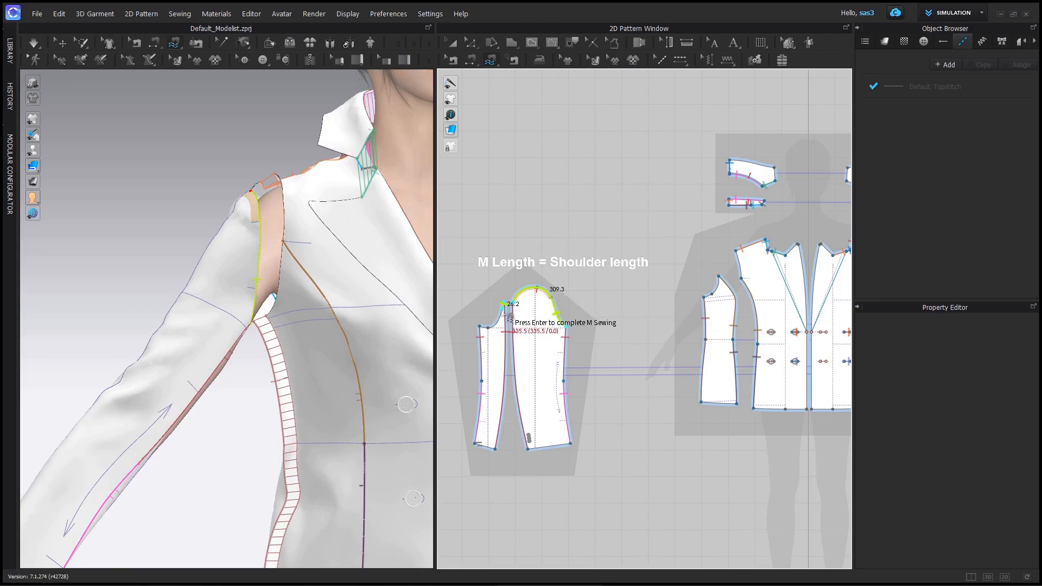
click(485, 331)
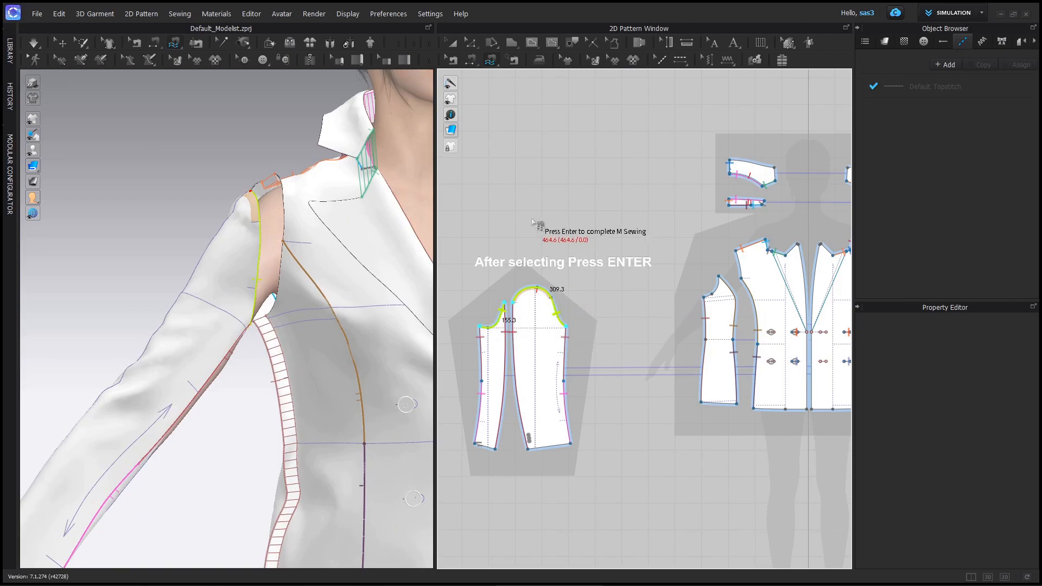
key(Return)
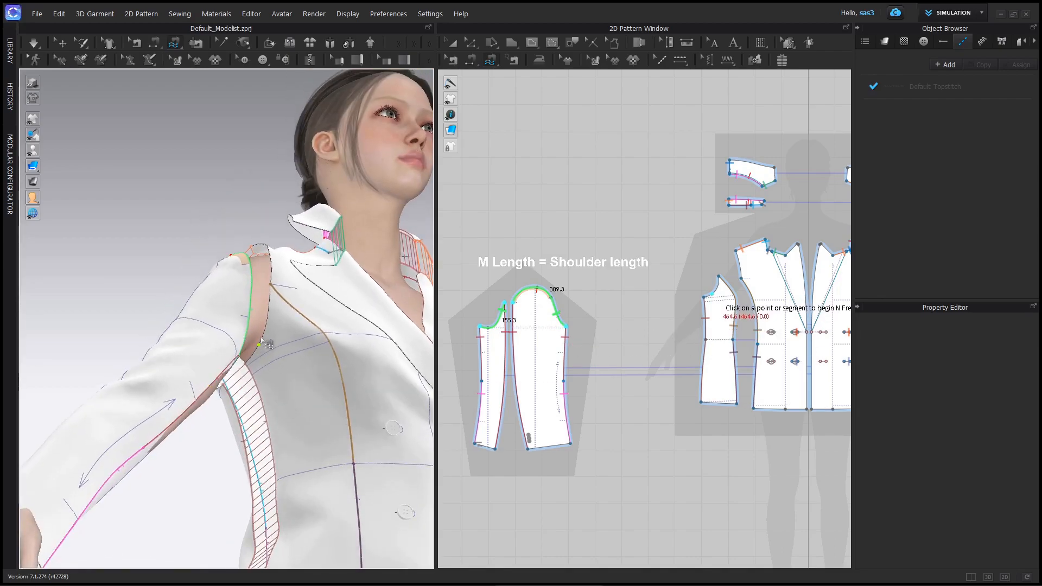
- Add the armhole curves of the right front side panel and front panel as N edges, running from underarm to shoulder
click(704, 298)
click(719, 277)
click(741, 279)
click(736, 251)
- Add the right back panel and back side panel armhole curves from shoulder to underarm as N edges and complete the seam
right_drag(284, 273, 349, 358)
scroll(347, 360, down, 2)
middle_drag(228, 407, 398, 400)
scroll(684, 415, down, 3)
middle_drag(685, 415, 395, 379)
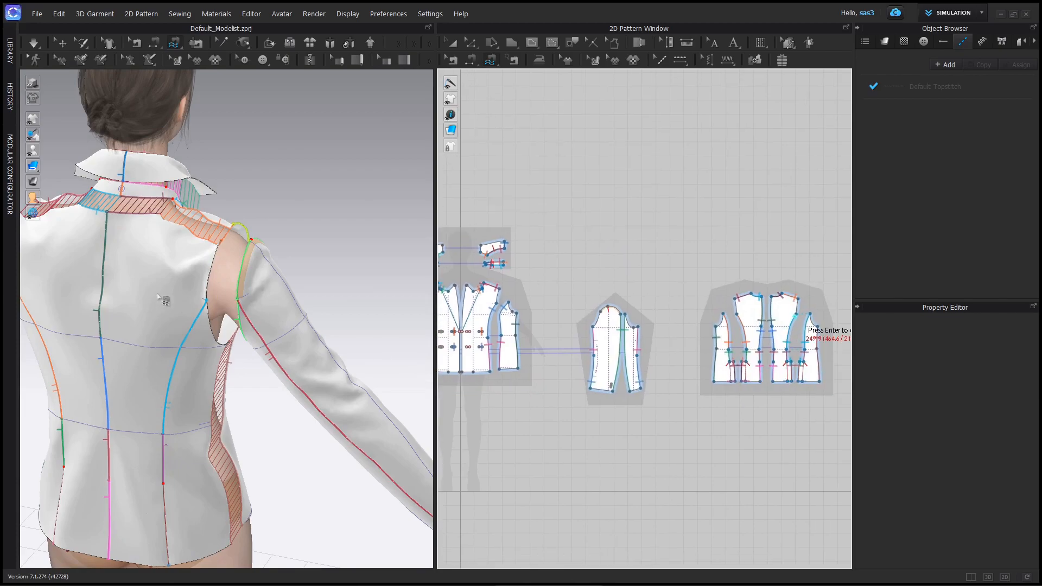
scroll(585, 372, up, 5)
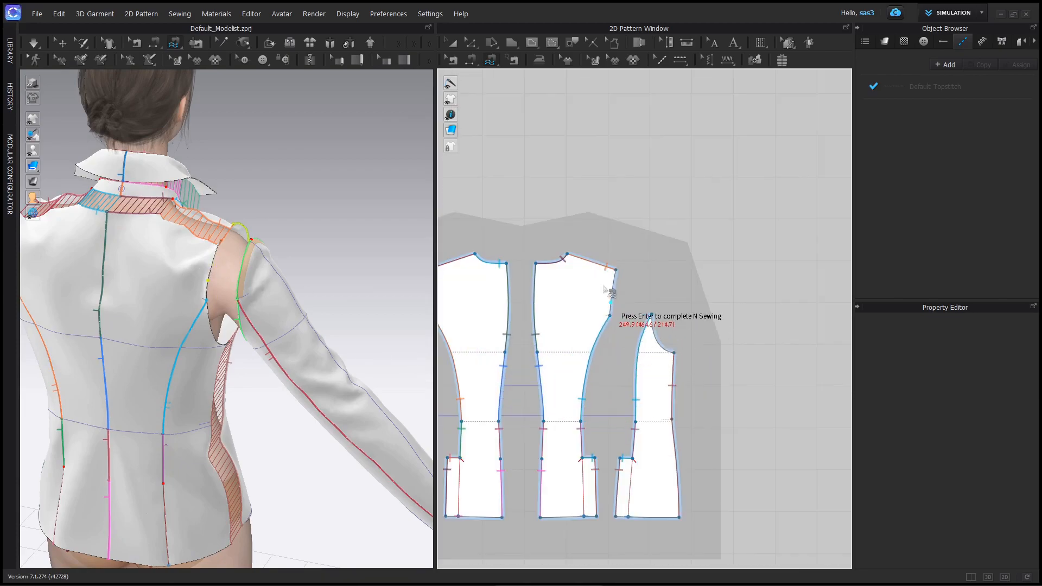
click(616, 312)
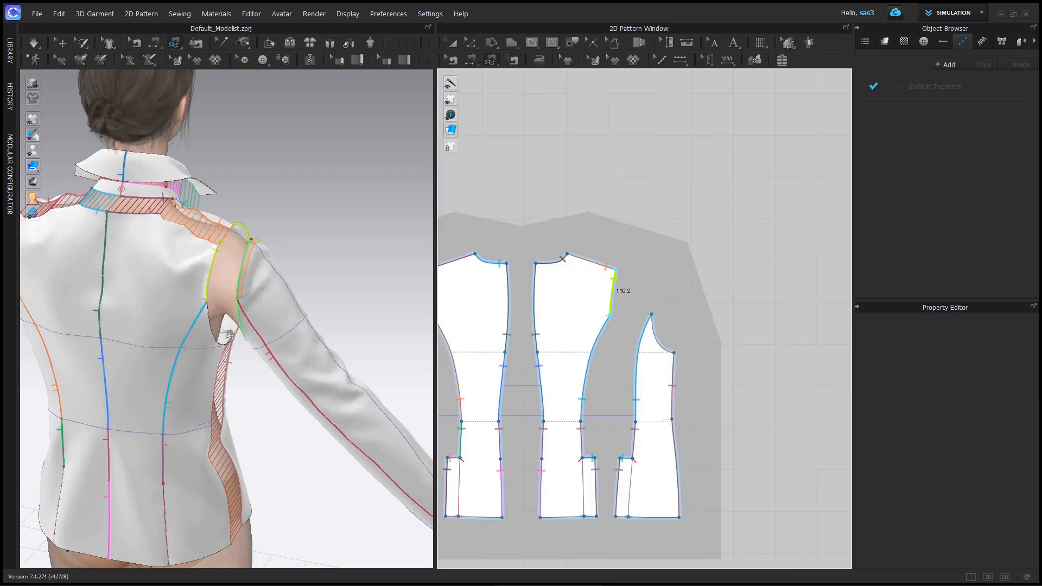
click(666, 350)
right_drag(288, 389, 303, 325)
key(Return)
scroll(309, 295, down, 3)
scroll(658, 380, down, 3)
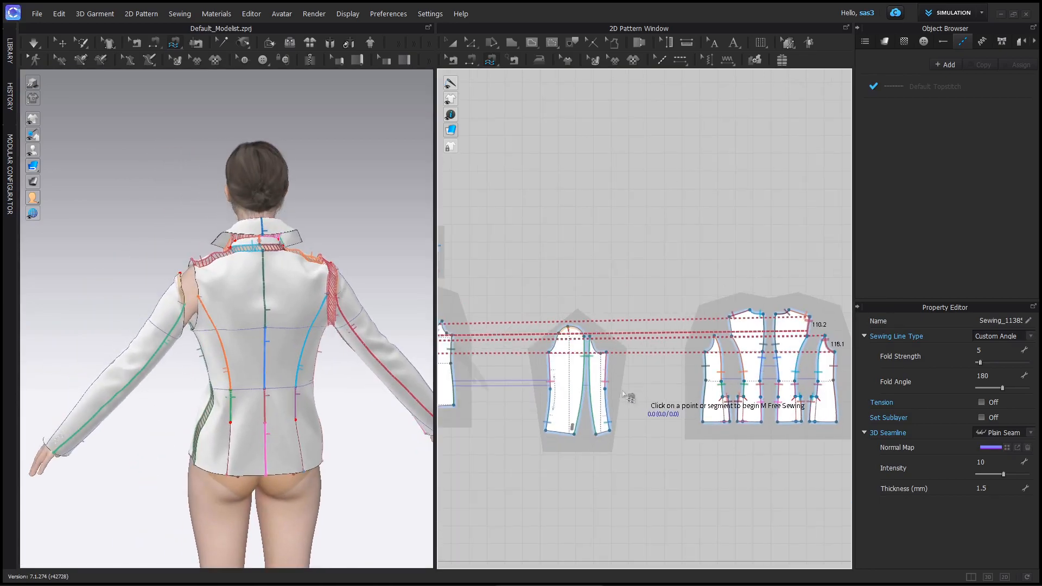
scroll(656, 392, up, 6)
middle_drag(633, 380, 658, 395)
click(587, 370)
click(649, 344)
click(656, 344)
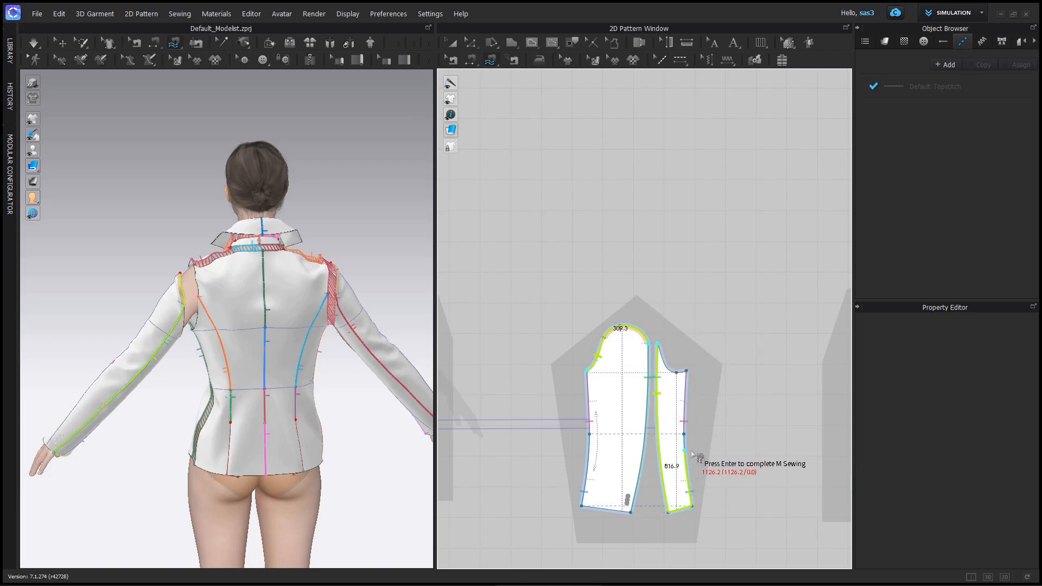
key(Escape)
- Set the left sleeve's upper cap curve and the under sleeve's short cap curve as the M edges of a new M:N seam
click(587, 371)
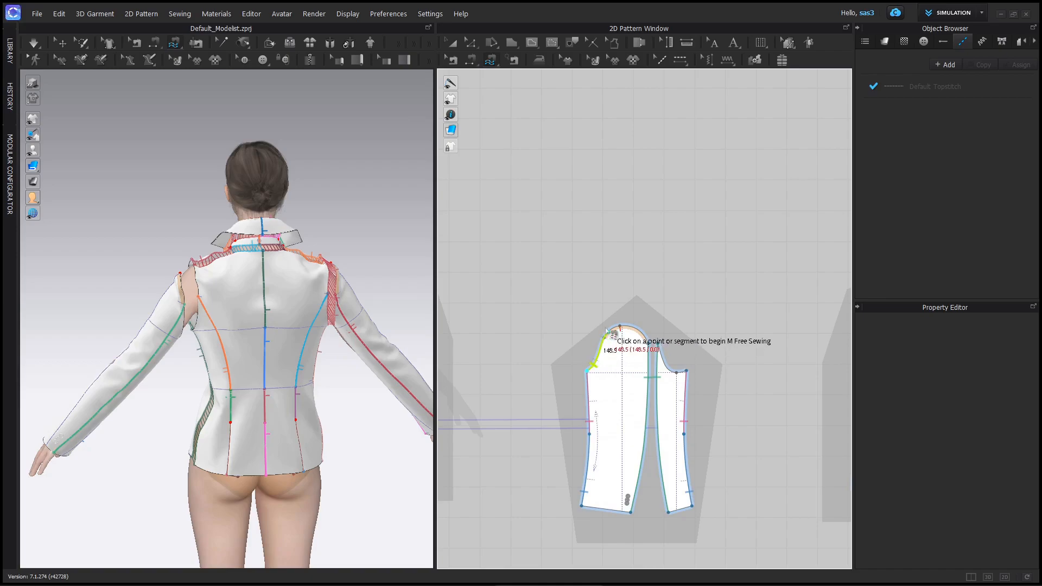
click(659, 345)
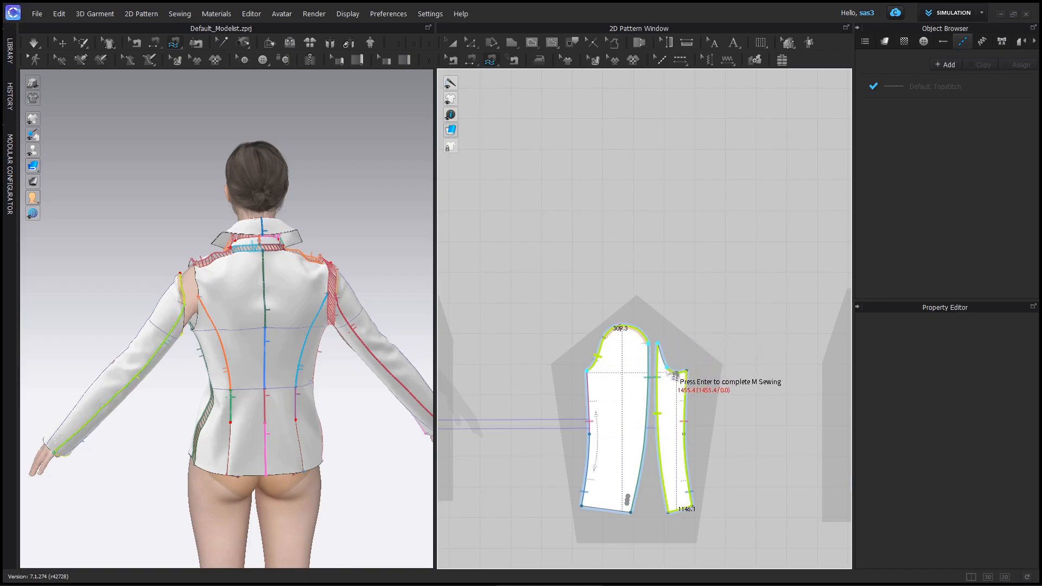
click(685, 373)
key(Return)
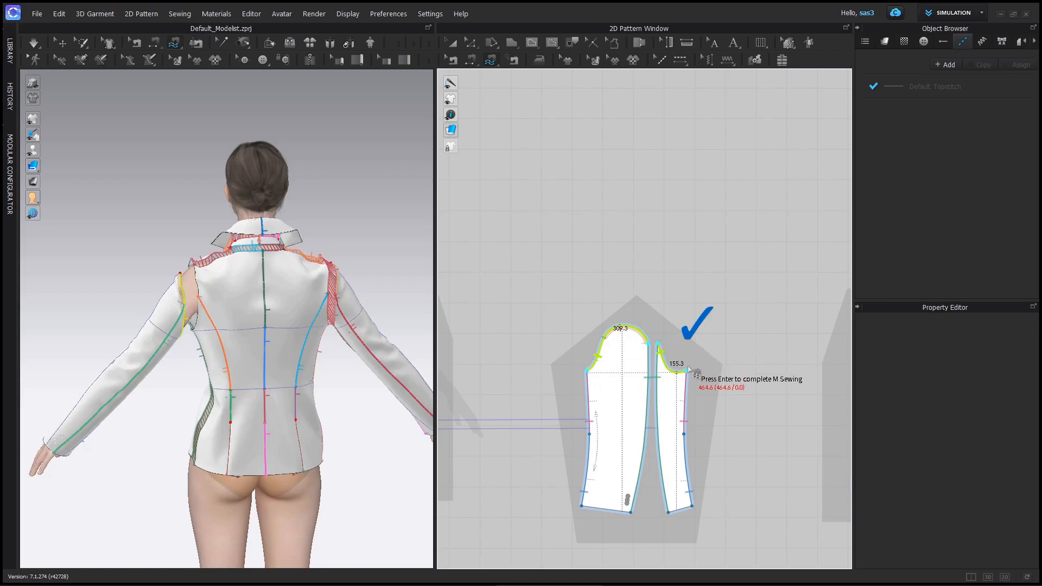
- Confirm the M edges and add the left front side panel and front panel armhole curves as N edges, from underarm to shoulder
scroll(624, 364, down, 3)
scroll(608, 369, up, 2)
key(Return)
right_drag(168, 343, 342, 341)
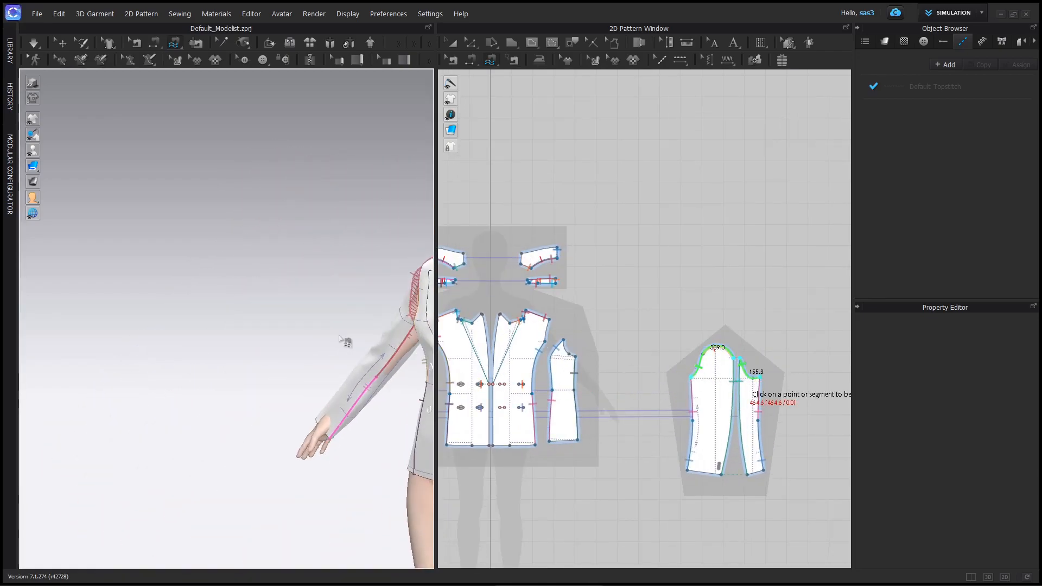
middle_drag(342, 342, 114, 357)
scroll(114, 357, up, 2)
right_drag(114, 357, 177, 359)
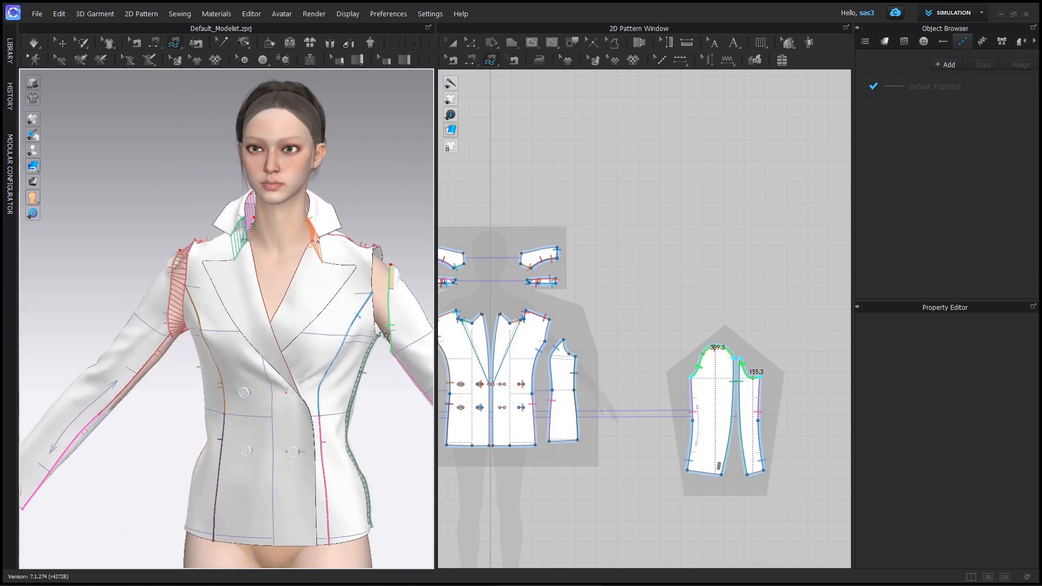
click(575, 357)
click(563, 341)
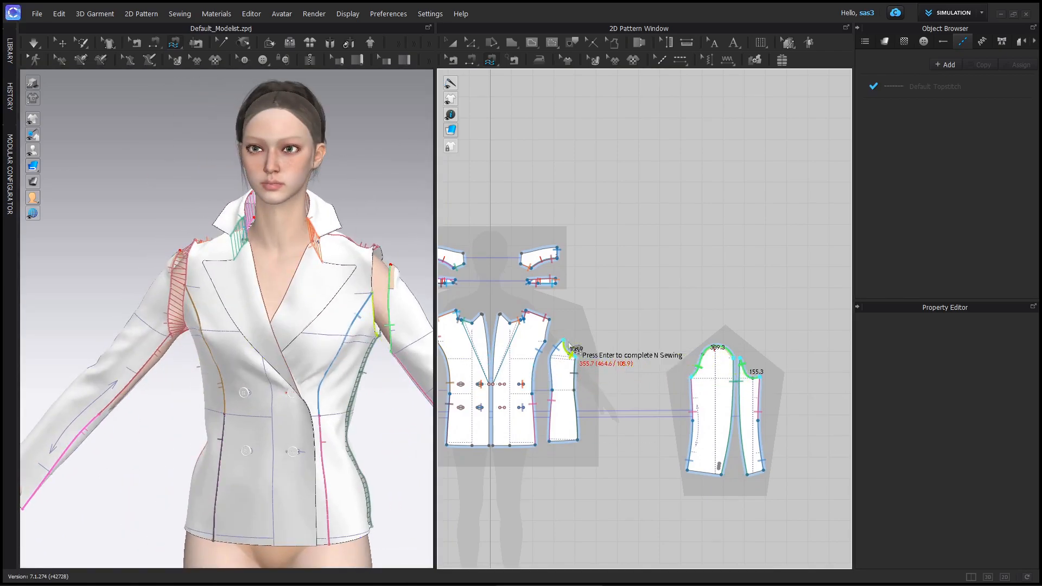
click(546, 342)
click(549, 320)
- Add the left back panel and back side panel armhole curves as N edges, from shoulder to underarm, and complete the seam
right_drag(374, 360, 179, 369)
scroll(737, 385, down, 3)
scroll(737, 386, down, 2)
middle_drag(737, 386, 558, 384)
scroll(610, 380, up, 5)
click(701, 315)
click(705, 343)
click(681, 343)
click(667, 365)
key(Return)
- Leave the sewing tool and simulate the garment to pull both sleeves into the armholes
right_drag(218, 393, 433, 412)
scroll(284, 402, up, 3)
right_drag(284, 402, 369, 393)
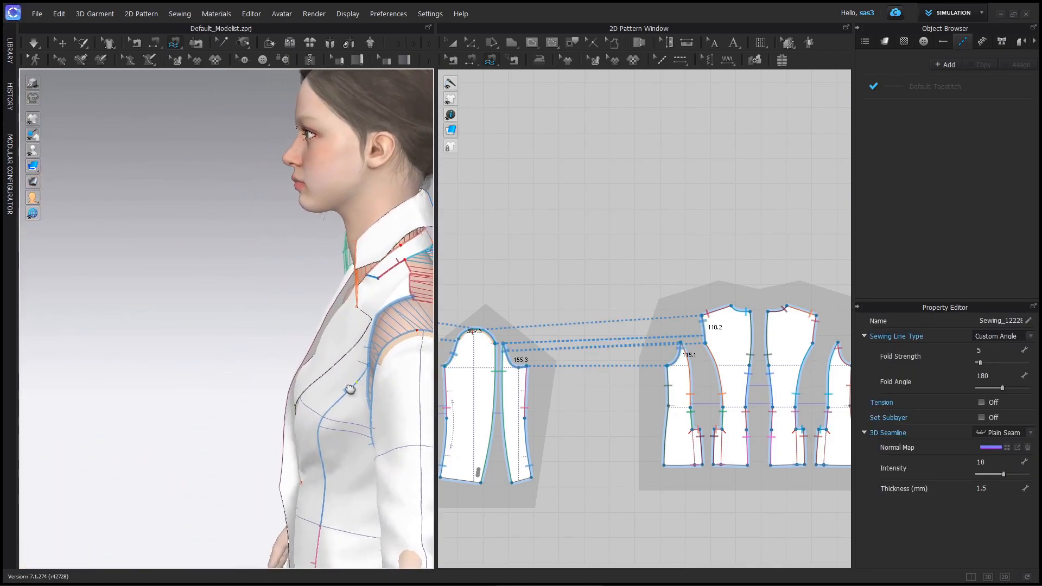
scroll(369, 393, down, 4)
right_drag(196, 393, 281, 392)
middle_drag(281, 392, 191, 388)
scroll(200, 374, up, 2)
click(452, 43)
click(33, 44)
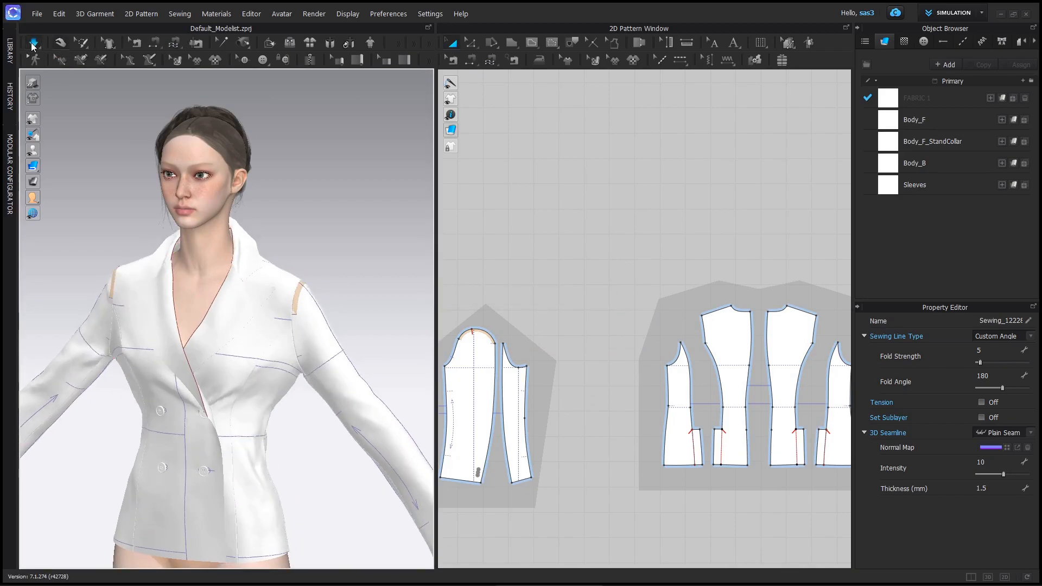
right_drag(153, 355, 214, 365)
middle_drag(186, 360, 291, 307)
right_drag(291, 307, 251, 281)
scroll(251, 282, down, 2)
middle_drag(251, 282, 174, 292)
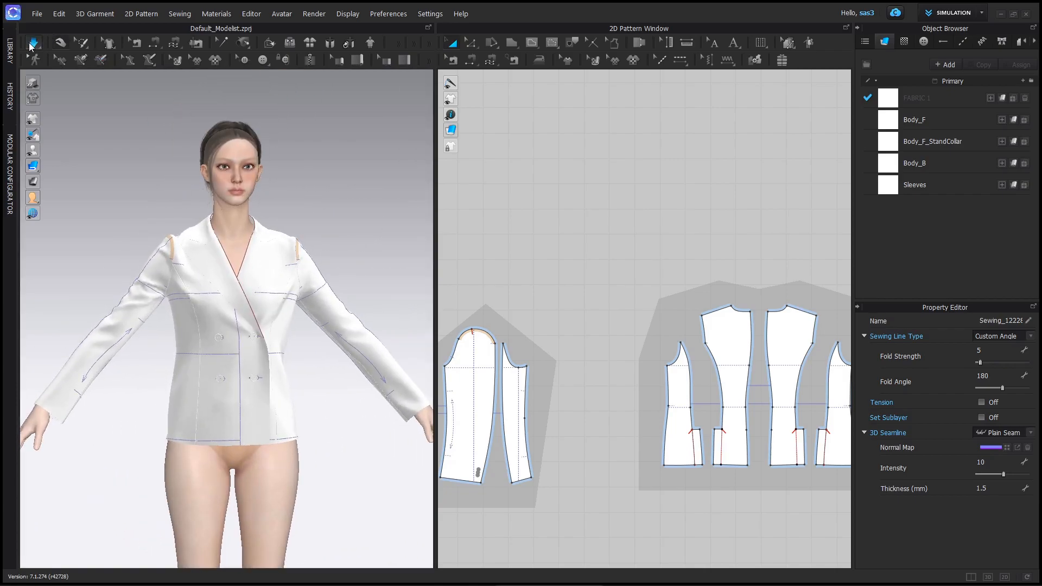
- Apply the FV2_07.pos pose from the female avatar library to the avatar so the arms are lowered
click(12, 57)
click(50, 81)
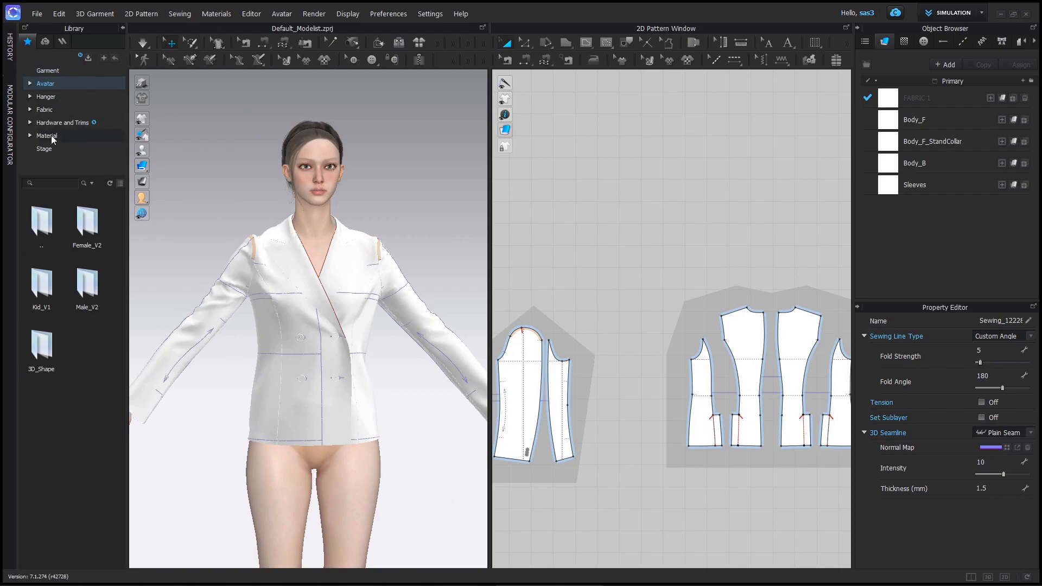
double_click(87, 222)
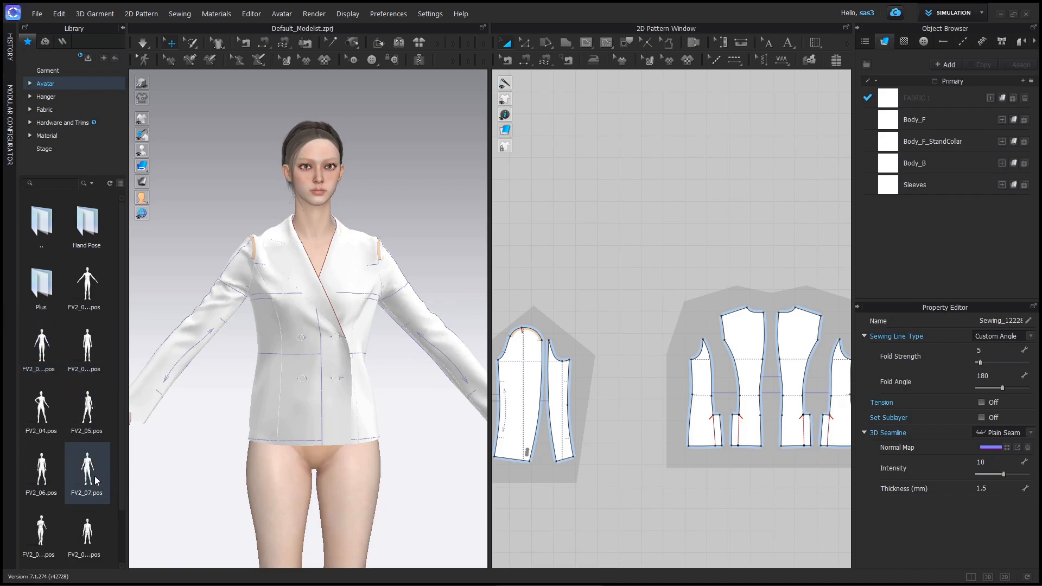
drag(96, 481, 369, 446)
click(529, 341)
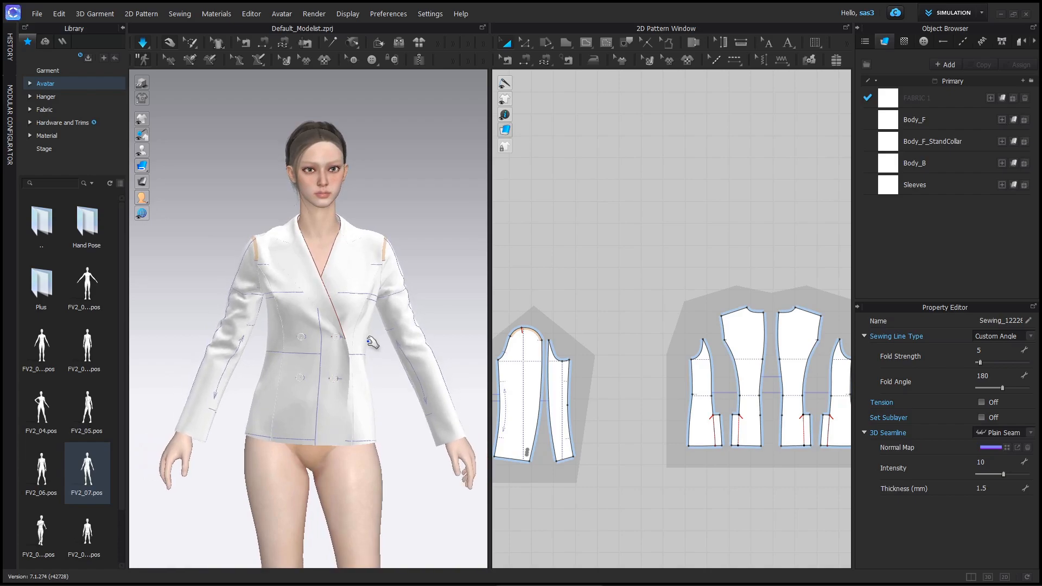
right_drag(372, 342, 467, 339)
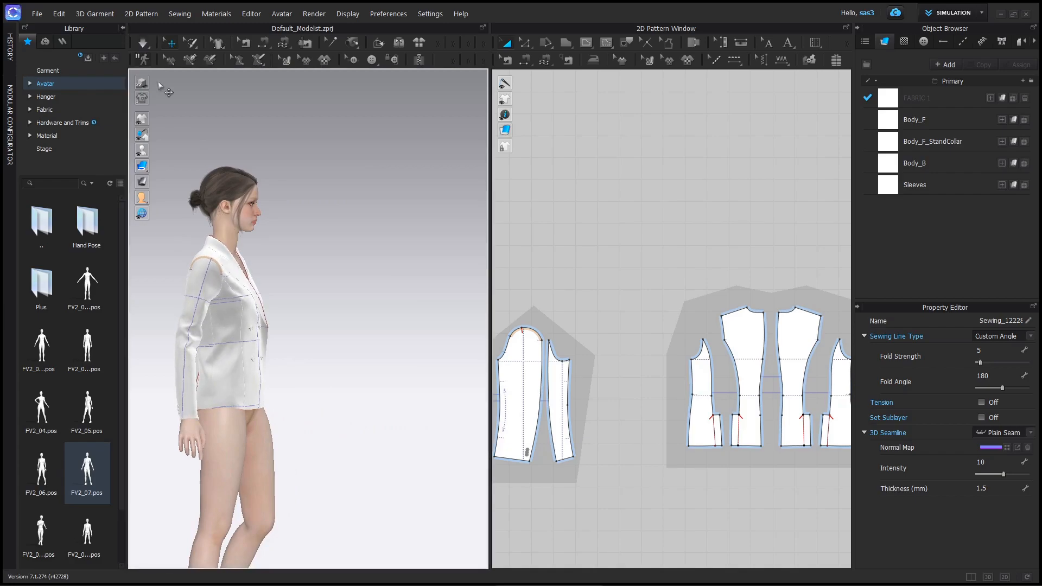
right_drag(316, 309, 234, 309)
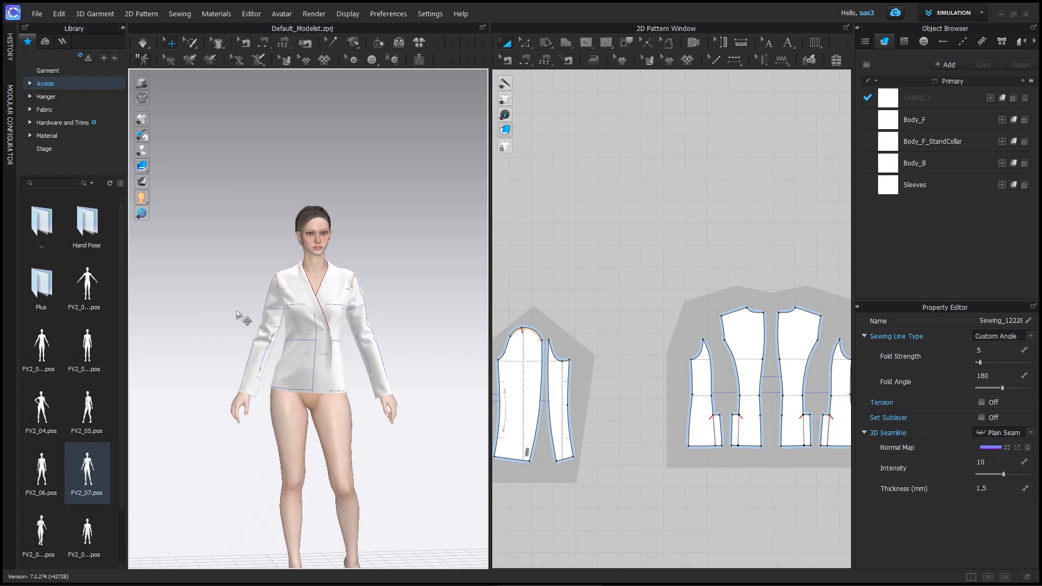
scroll(337, 372, up, 6)
mouse_move(333, 369)
right_down()
mouse_move(373, 372)
mouse_move(315, 374)
right_up()
scroll(315, 375, down, 5)
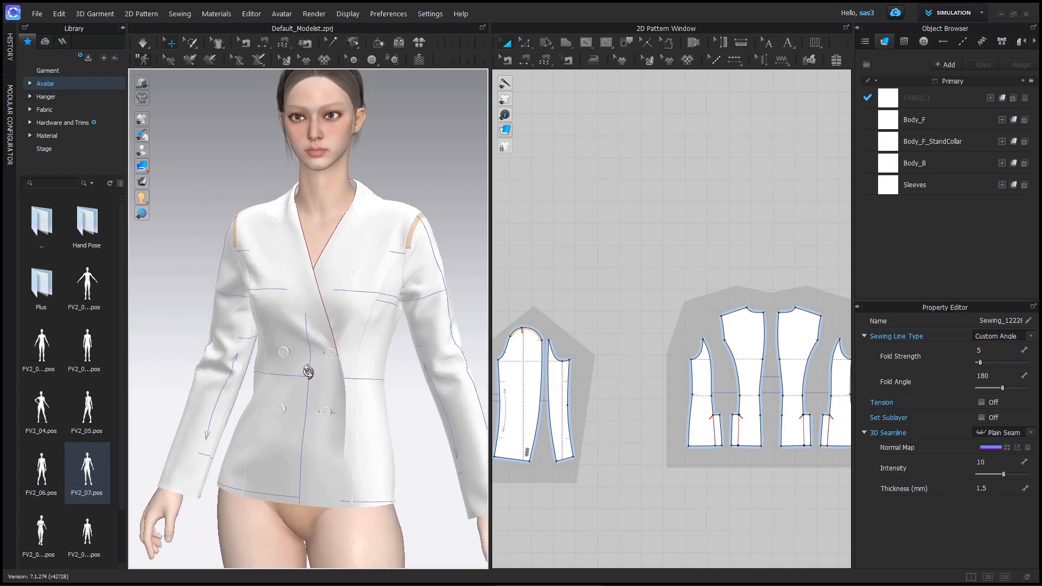
click(122, 28)
- Set the physical property preset of FABRIC 1 to Wool
scroll(671, 312, down, 5)
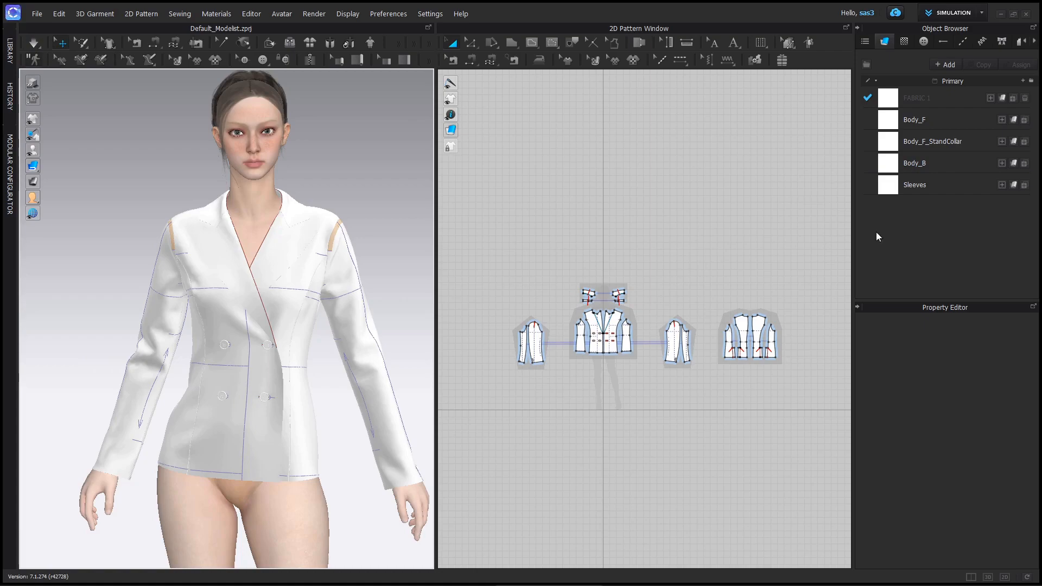
click(927, 98)
scroll(945, 470, down, 10)
click(943, 528)
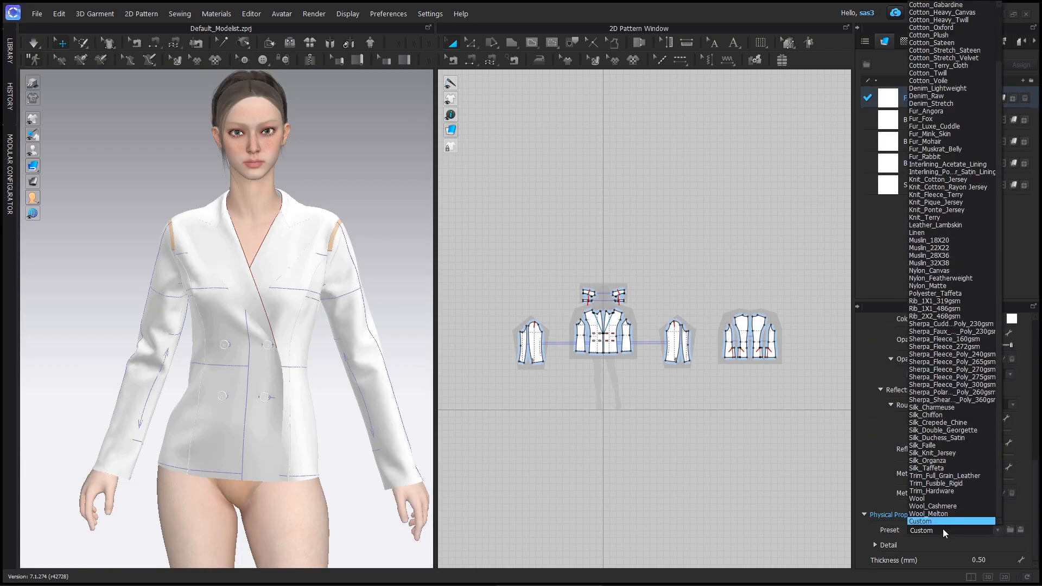
click(937, 499)
- Select all pattern pieces and assign FABRIC 1 to them
click(507, 267)
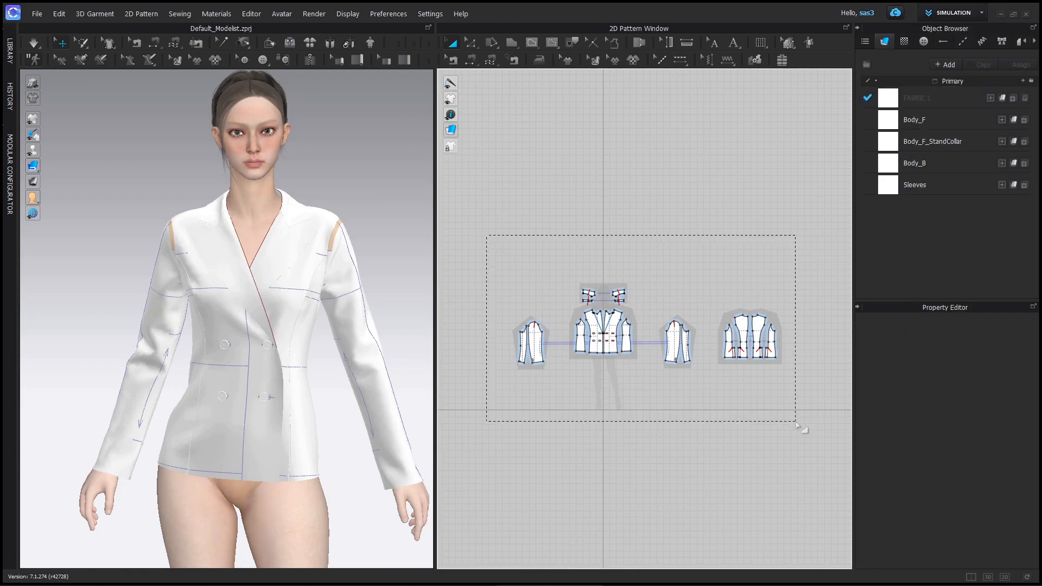
drag(797, 426, 799, 427)
click(1003, 100)
- Delete the unused body and sleeve fabrics and simulate the jacket with the wool fabric
click(1024, 119)
click(1027, 120)
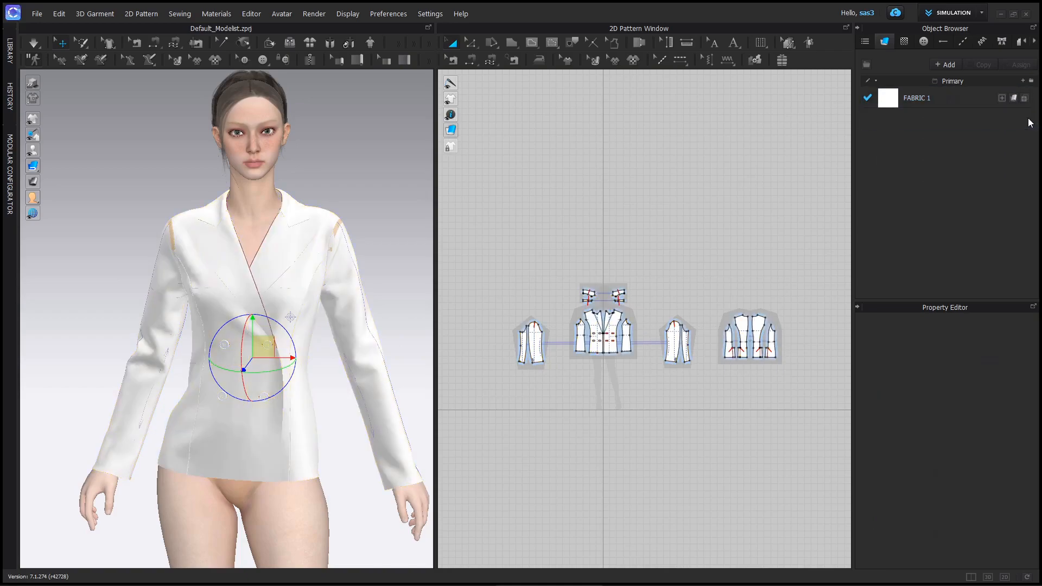
click(34, 44)
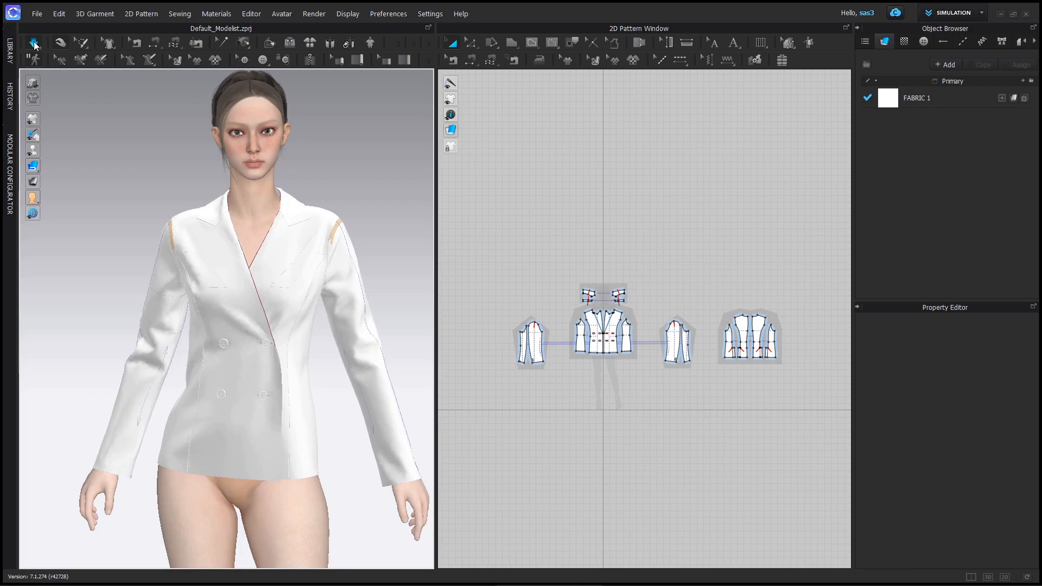
- Duplicate FABRIC 1 and set the copy's physical property preset to Silk_Duchess_Satin
click(918, 95)
click(979, 65)
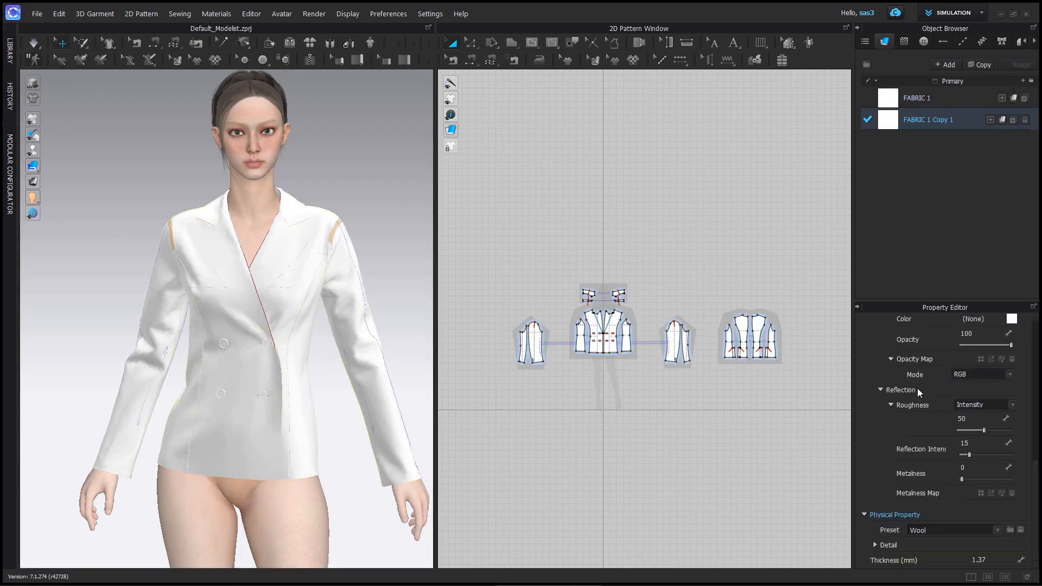
click(940, 532)
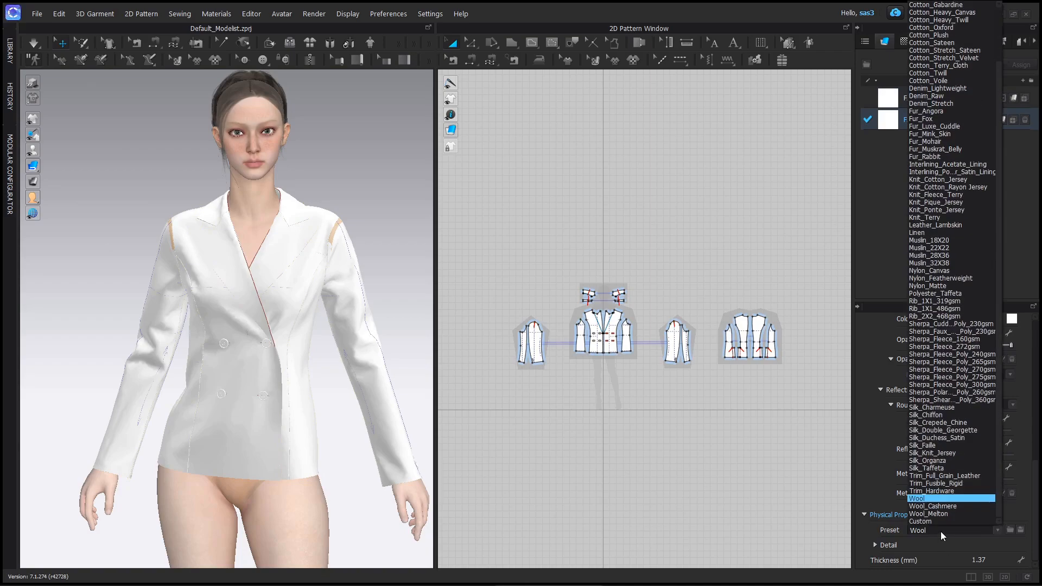
click(958, 438)
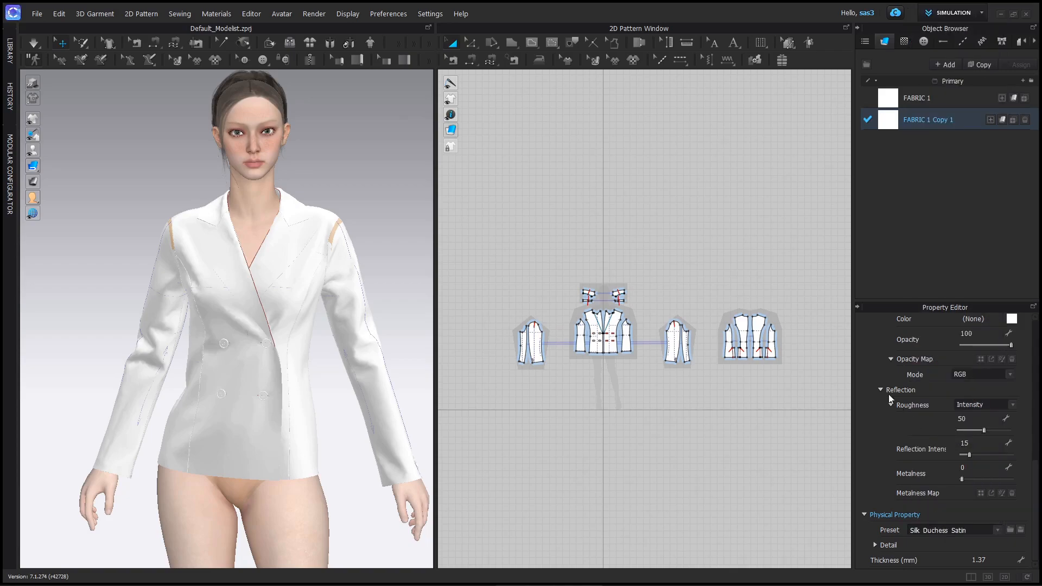
- Rename FABRIC 1 as Main and its copy as Lining
click(918, 104)
text(Main)
key(Return)
double_click(930, 121)
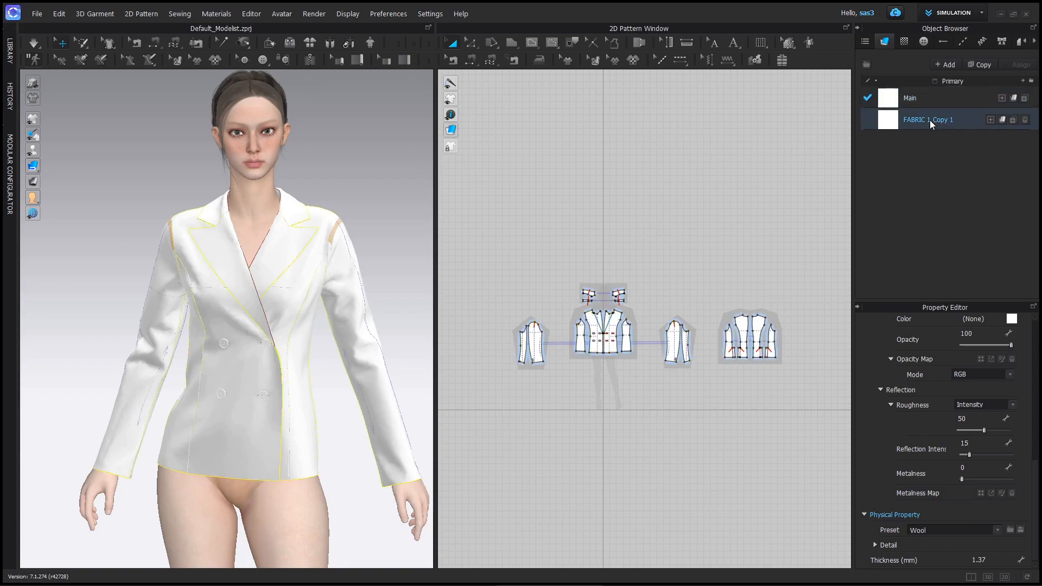
key(Return)
- Clone all pattern pieces as an under layer and place the copies directly below the originals in the pattern window
scroll(582, 312, up, 1)
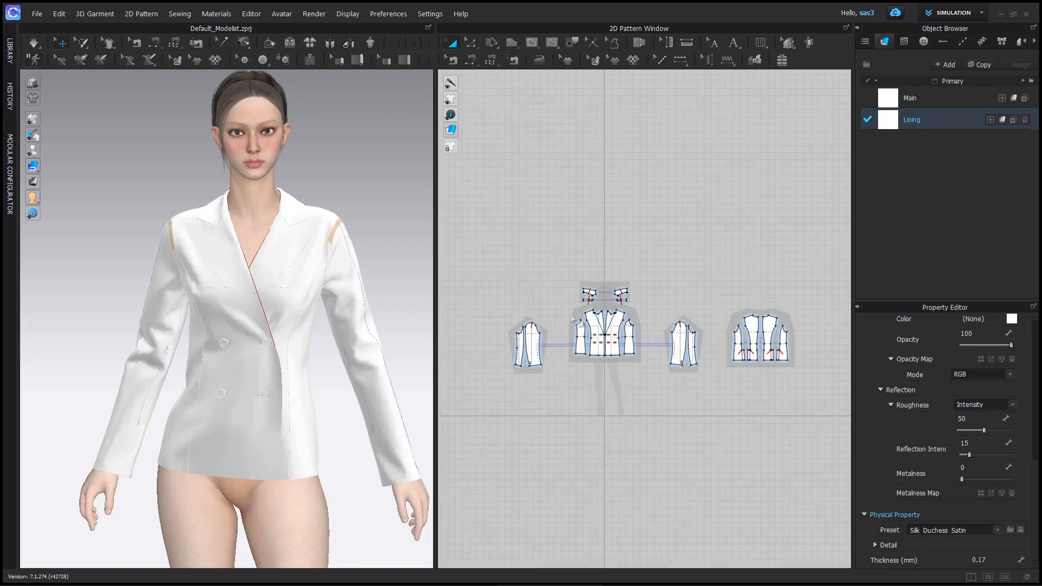
drag(486, 265, 592, 326)
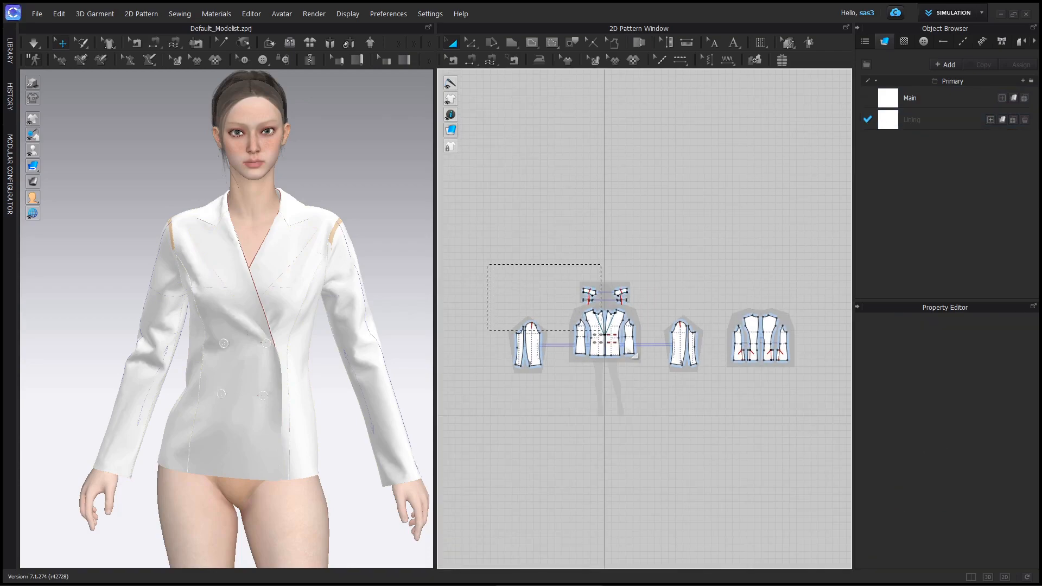
drag(798, 408, 814, 414)
right_click(584, 323)
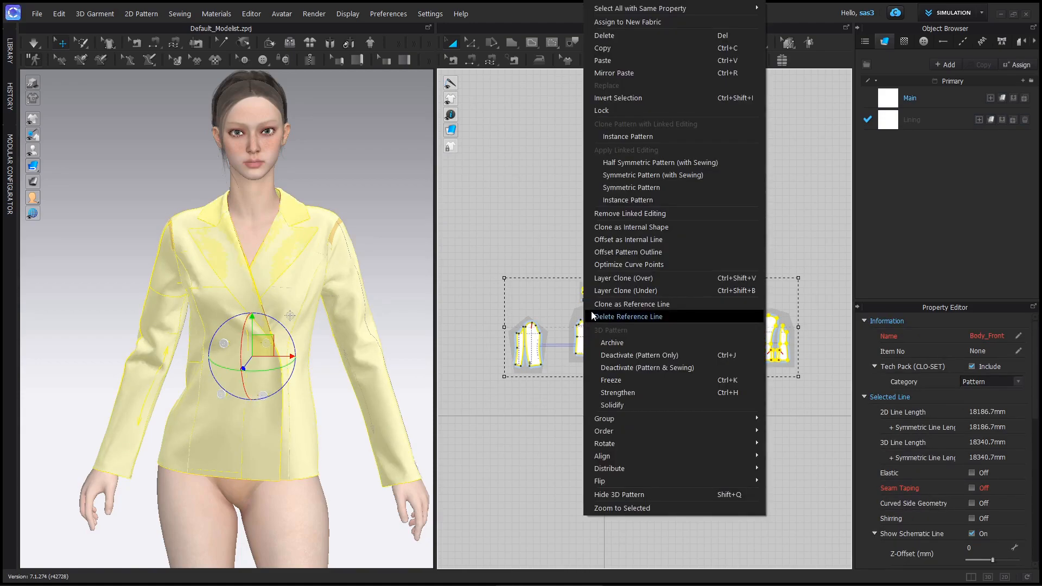
click(677, 290)
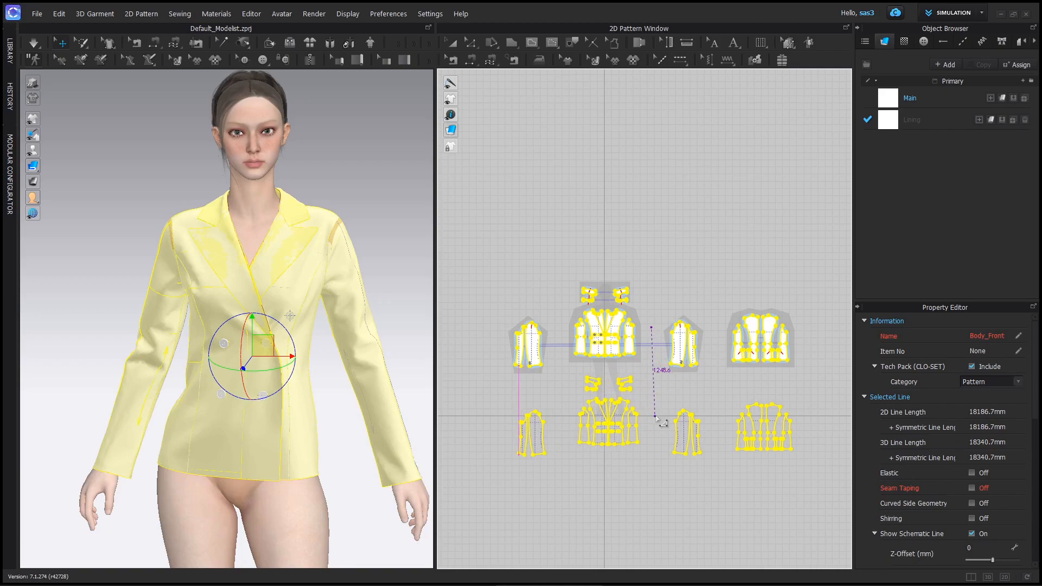
click(655, 416)
- Simulate the jacket with the avatar hidden to settle the cloned under layer, and clear the selection
mouse_move(238, 358)
right_down()
mouse_move(271, 358)
mouse_move(232, 361)
mouse_move(140, 328)
mouse_move(158, 292)
right_up()
key(2)
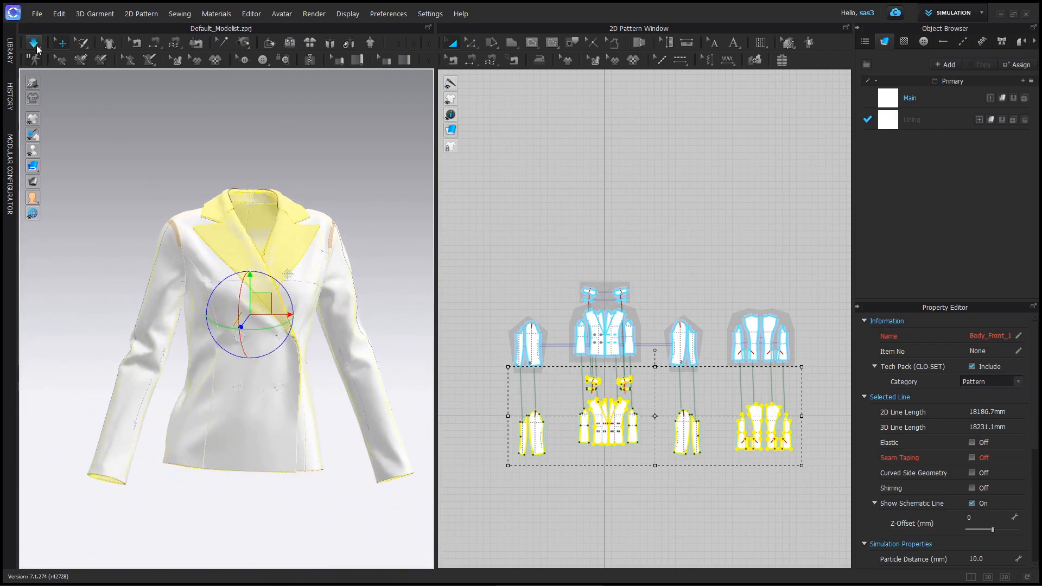
click(33, 43)
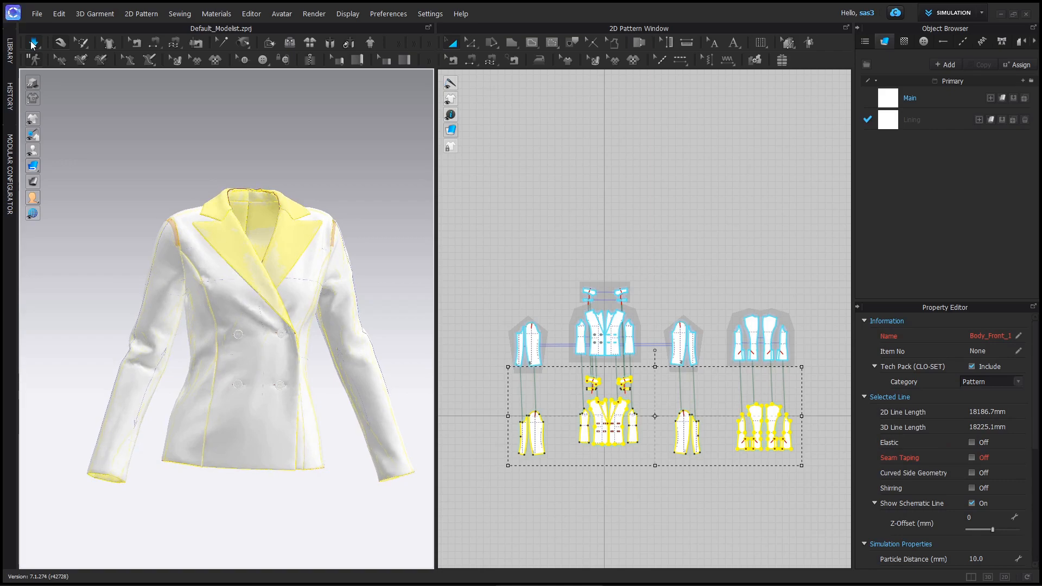
click(32, 44)
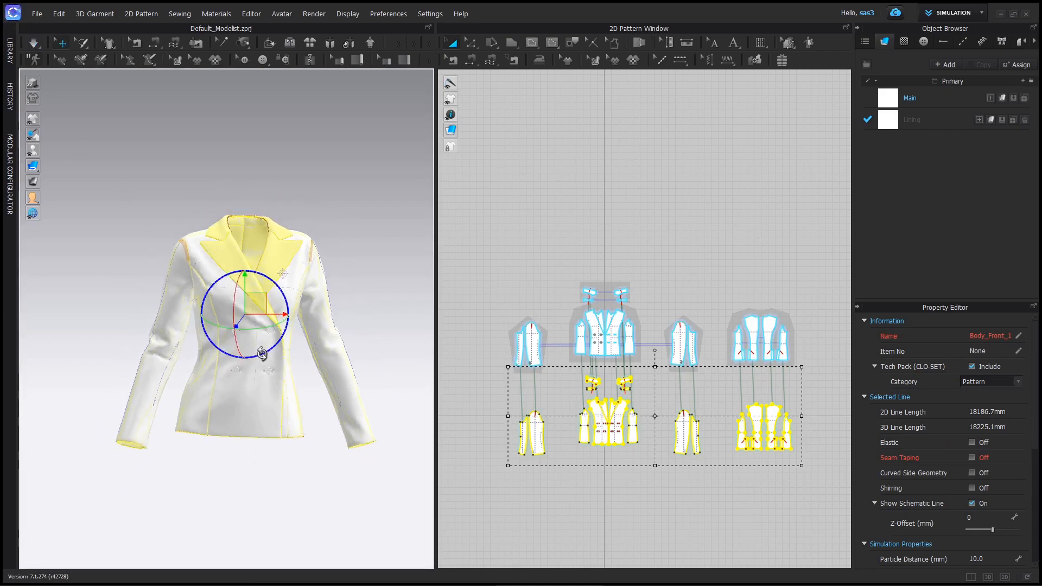
click(338, 163)
- Show the avatar, turn on Curved Side Geometry with 100% curvature for all pattern pieces, and simulate
scroll(247, 336, up, 3)
mouse_move(237, 472)
right_down()
mouse_move(270, 484)
mouse_move(490, 486)
mouse_move(237, 469)
right_up()
key(shift+a)
scroll(614, 374, down, 2)
drag(493, 274, 795, 526)
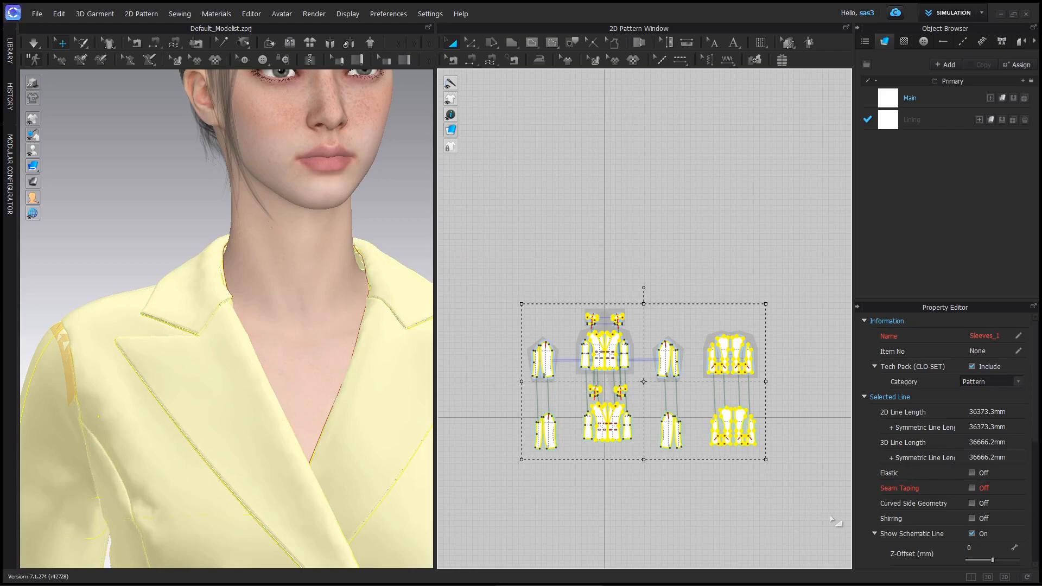
click(971, 503)
double_click(981, 516)
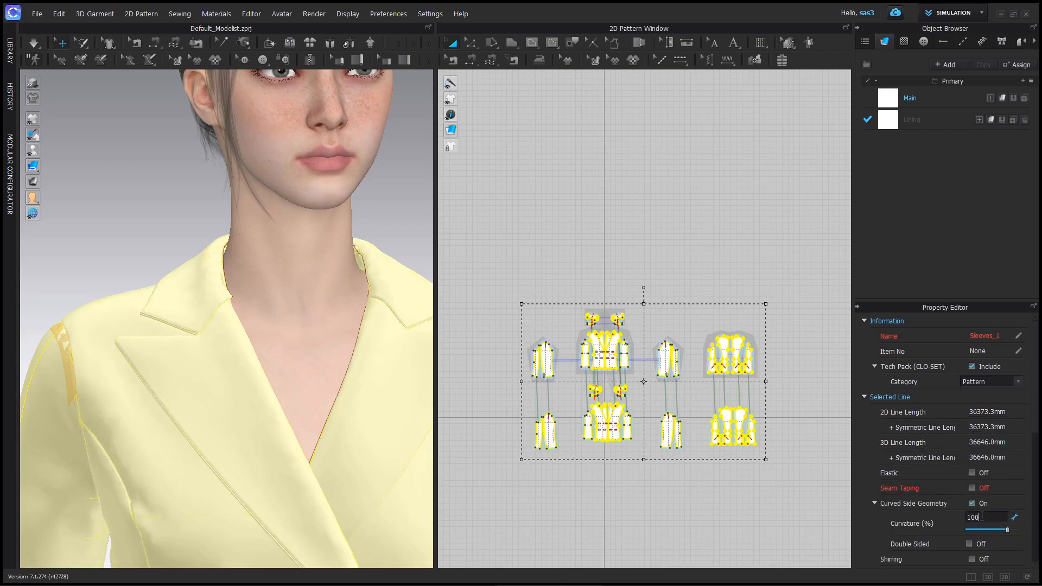
click(156, 212)
click(34, 42)
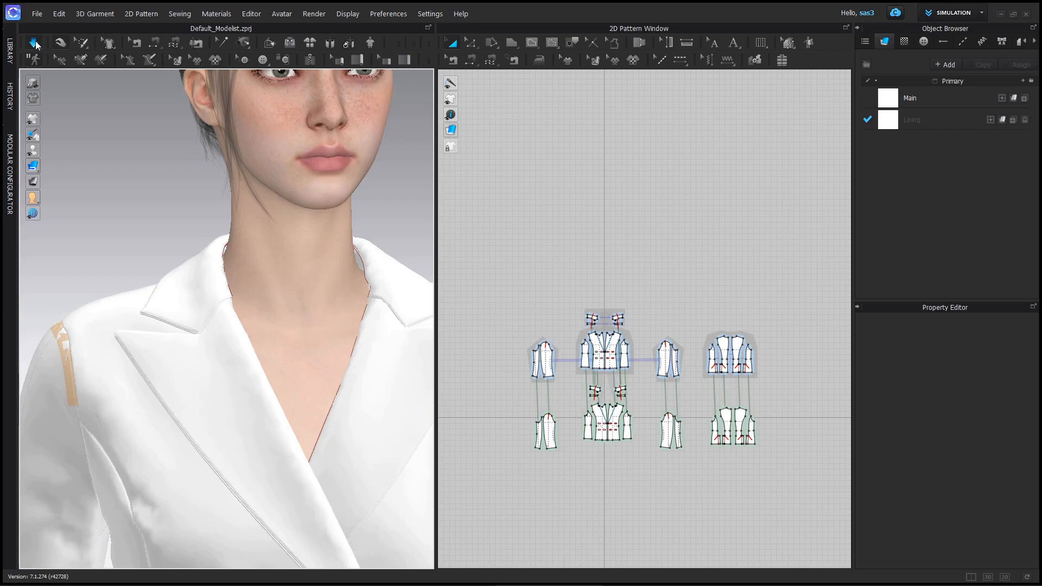
- Switch the simulation mode to Fitting (Accurate Fabric) and run the simulation on the jacket
scroll(229, 162, down, 5)
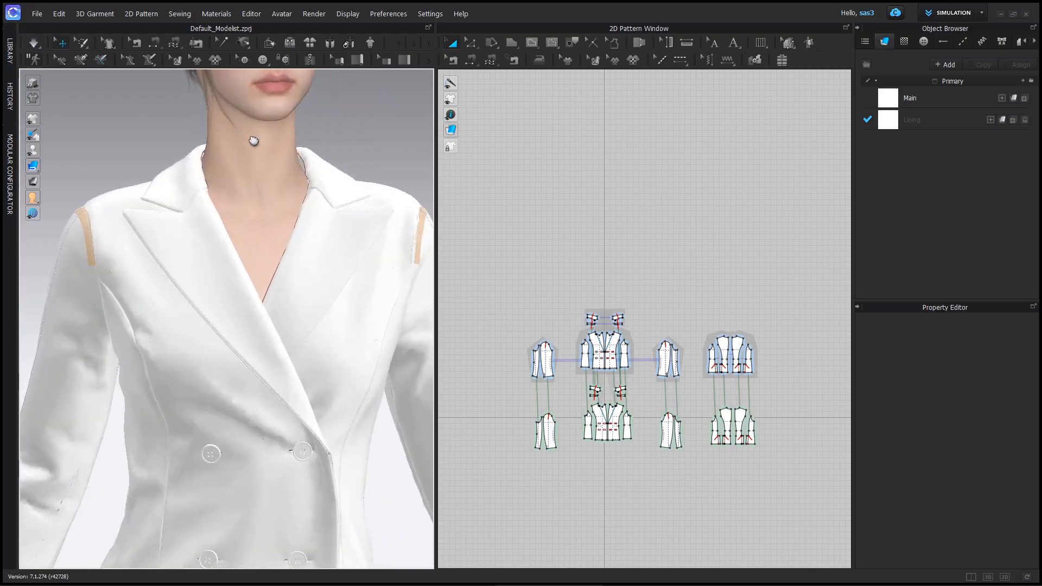
click(34, 43)
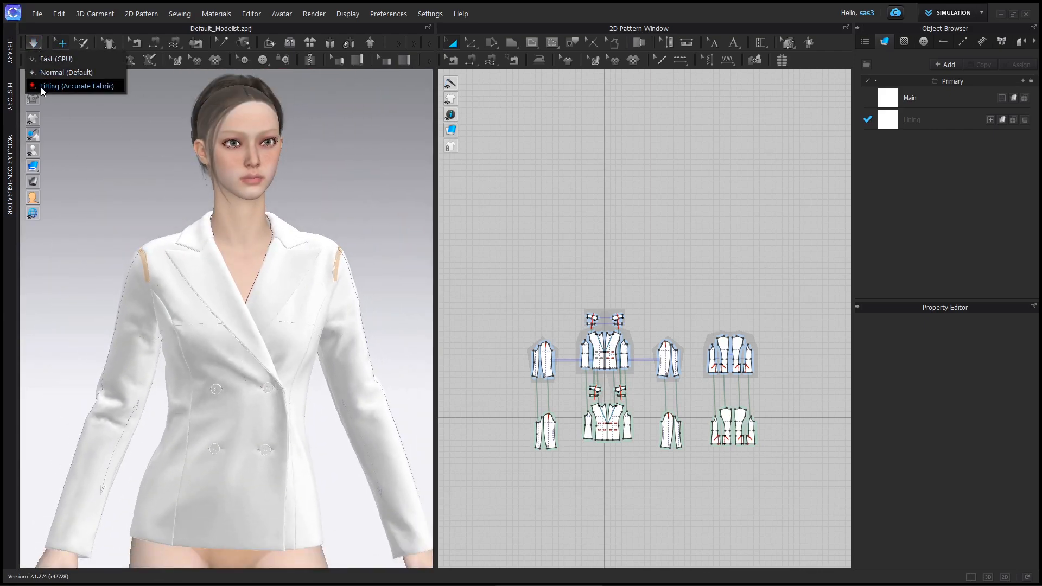
click(87, 88)
click(37, 44)
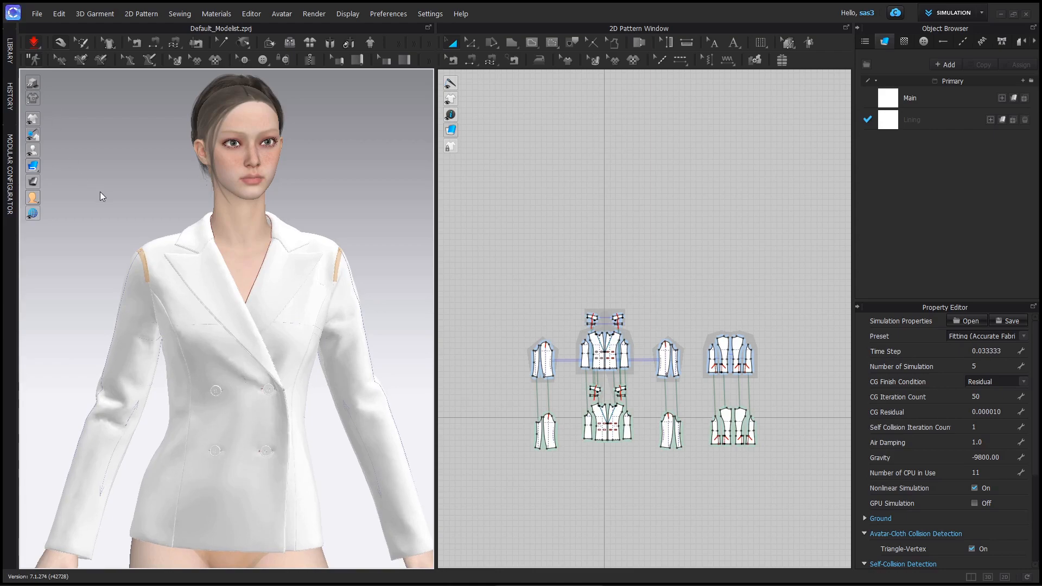
key(space)
- Hide the avatar and examine the overall shape of the jacket on its own
scroll(327, 262, down, 3)
key(ctrl+shift+a)
right_drag(320, 291, 344, 284)
right_drag(267, 328, 282, 353)
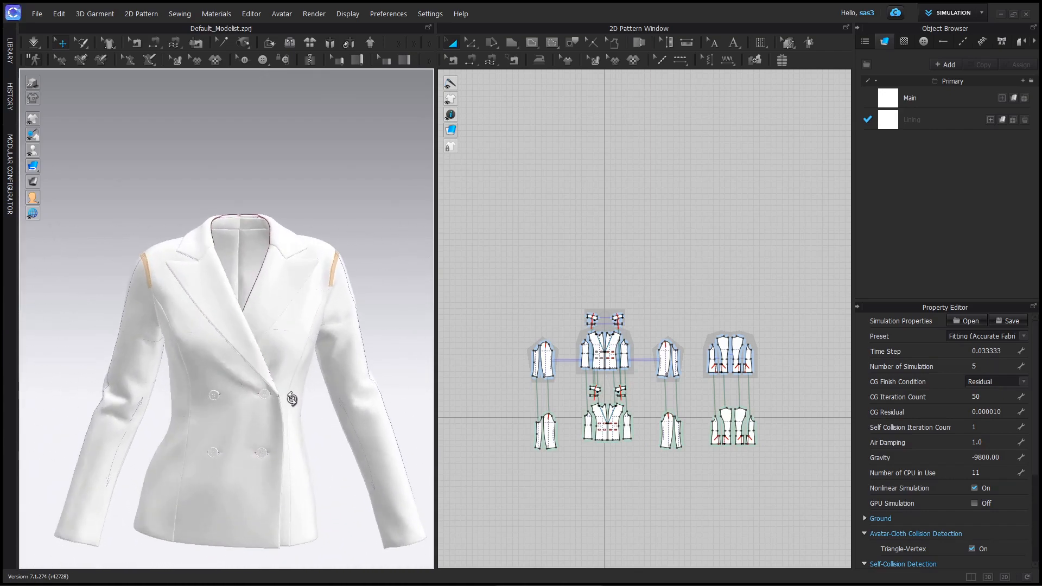
- Set the Main fabric's color to near-black #1D1D1E
scroll(242, 392, up, 6)
mouse_move(242, 393)
right_down()
mouse_move(200, 390)
mouse_move(248, 388)
right_up()
click(907, 101)
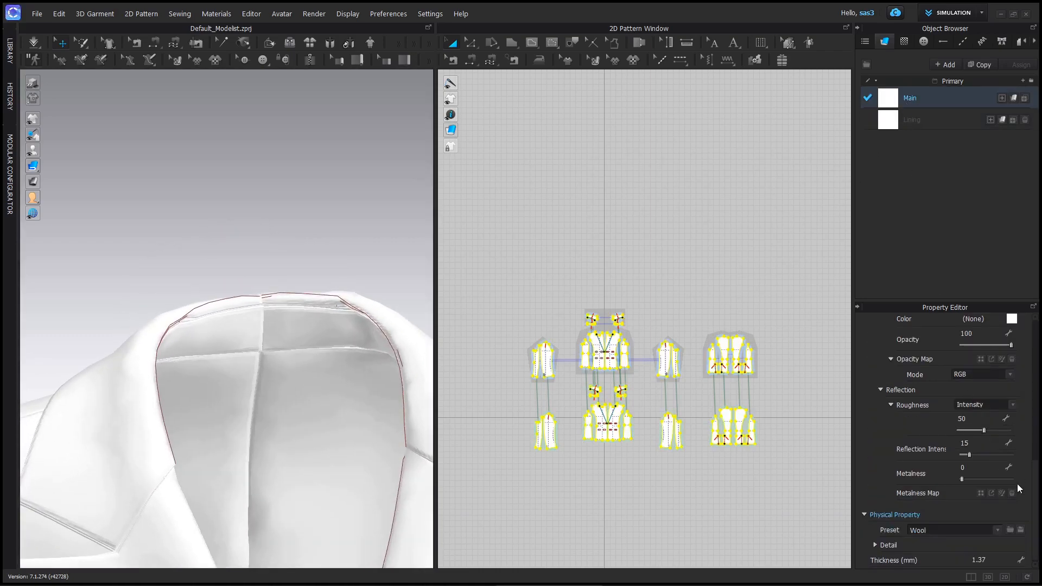
click(1012, 319)
click(506, 334)
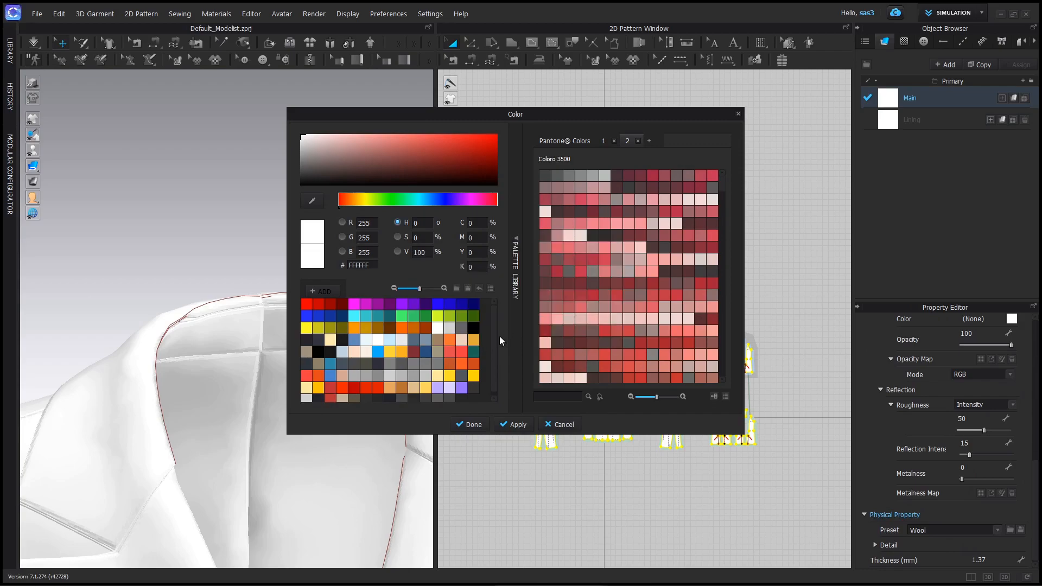
click(341, 341)
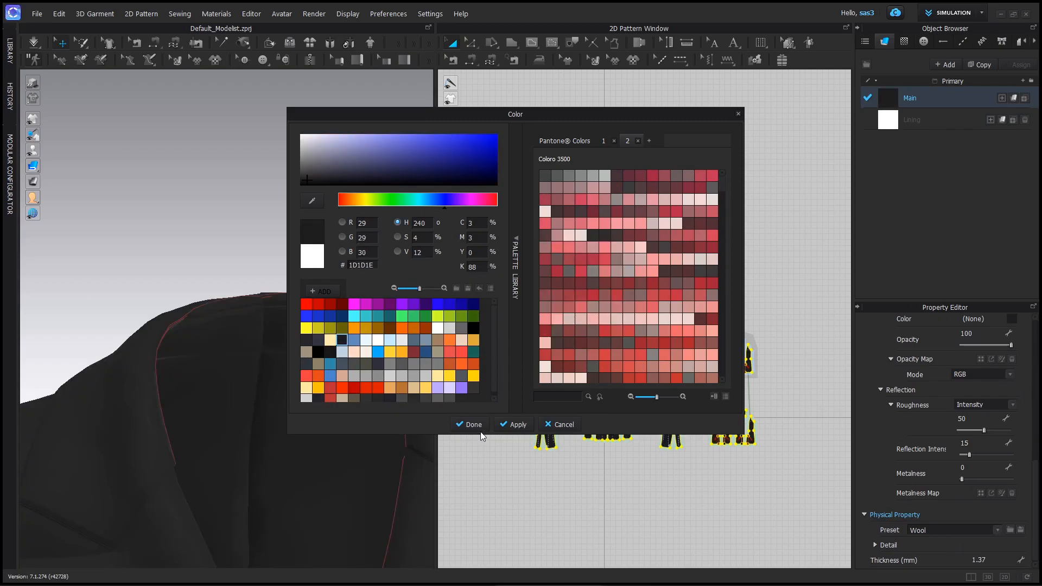
click(470, 424)
- Color the Lining fabric red and assign it to the cloned sleeve and back pattern pieces
scroll(303, 229, down, 3)
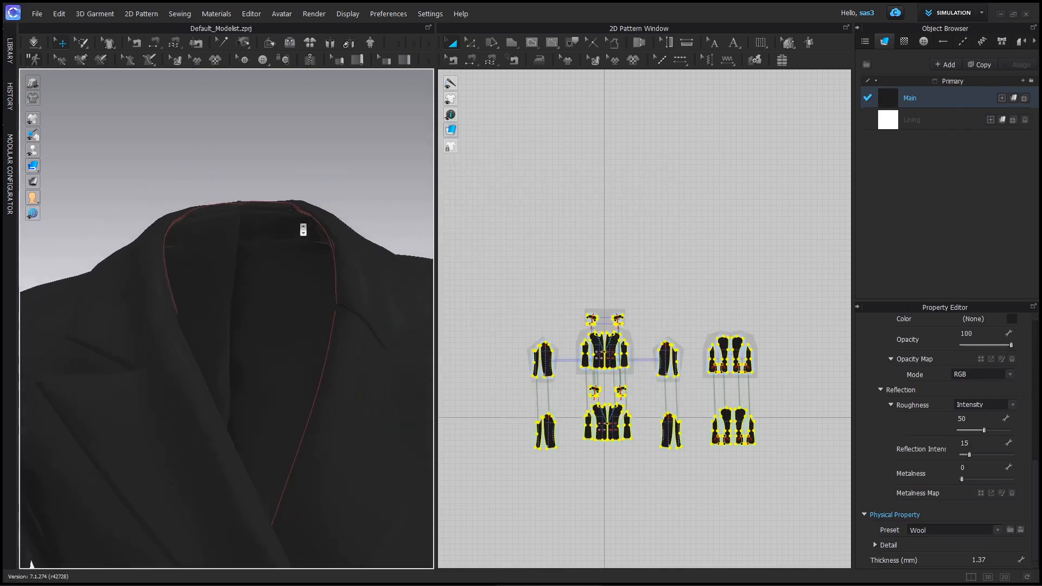
click(929, 123)
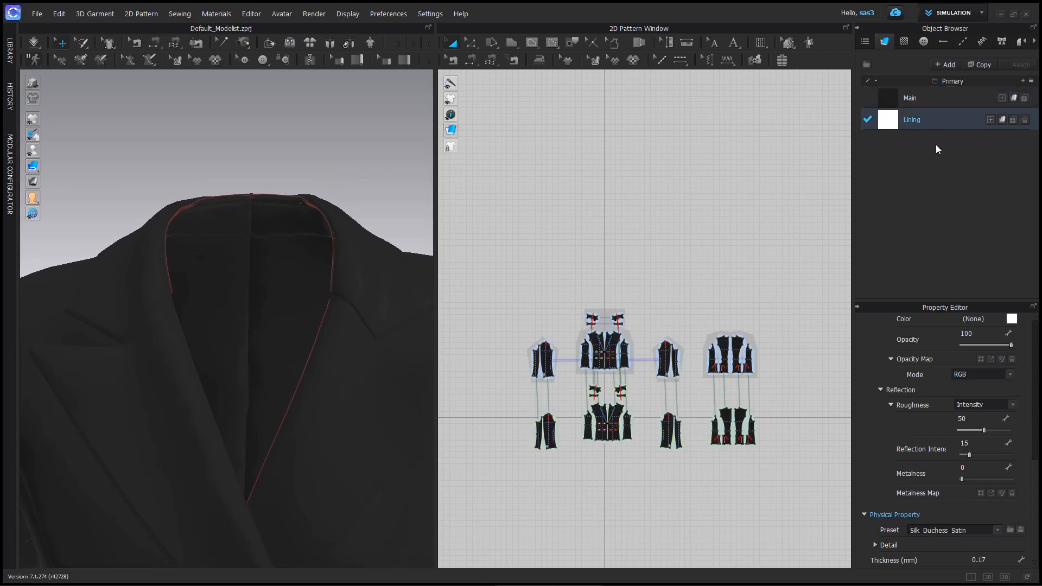
click(1010, 318)
click(423, 327)
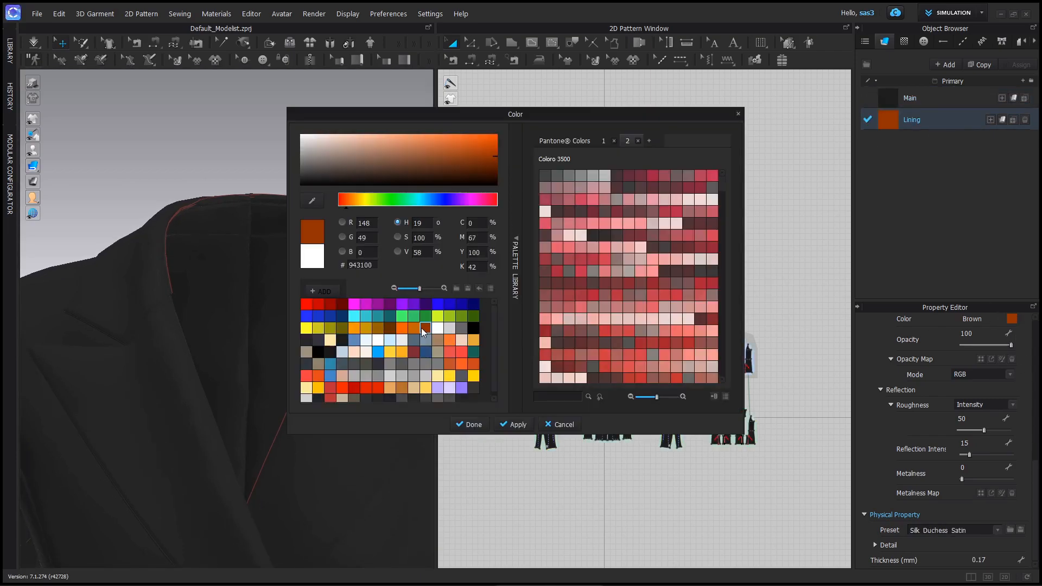
click(414, 352)
click(560, 424)
drag(809, 499, 511, 384)
click(1001, 123)
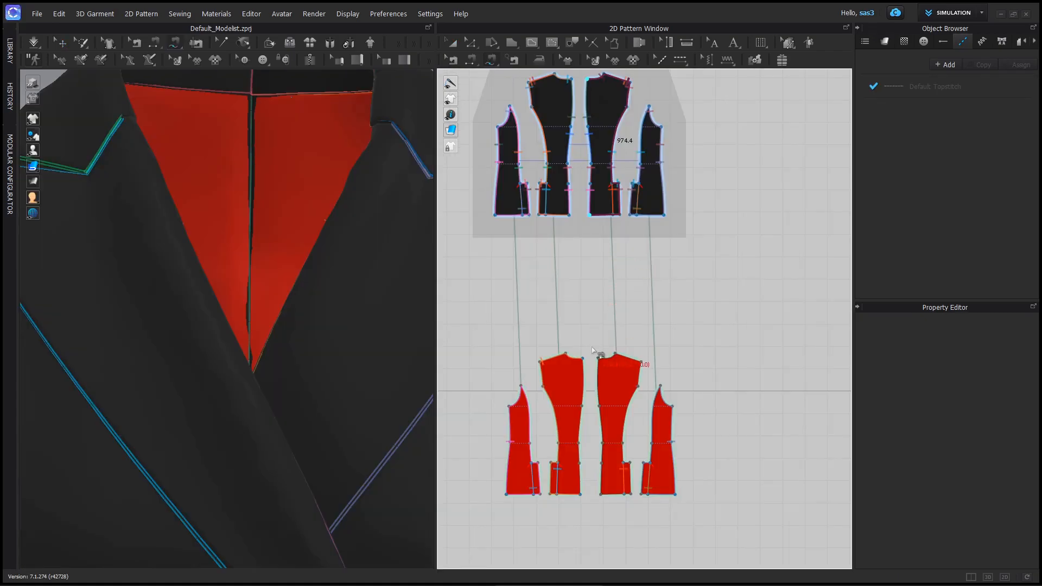
- Free-sew the lining back piece to its outer counterpart from the centre back, and sew the two lining back pieces together along the centre back
click(598, 358)
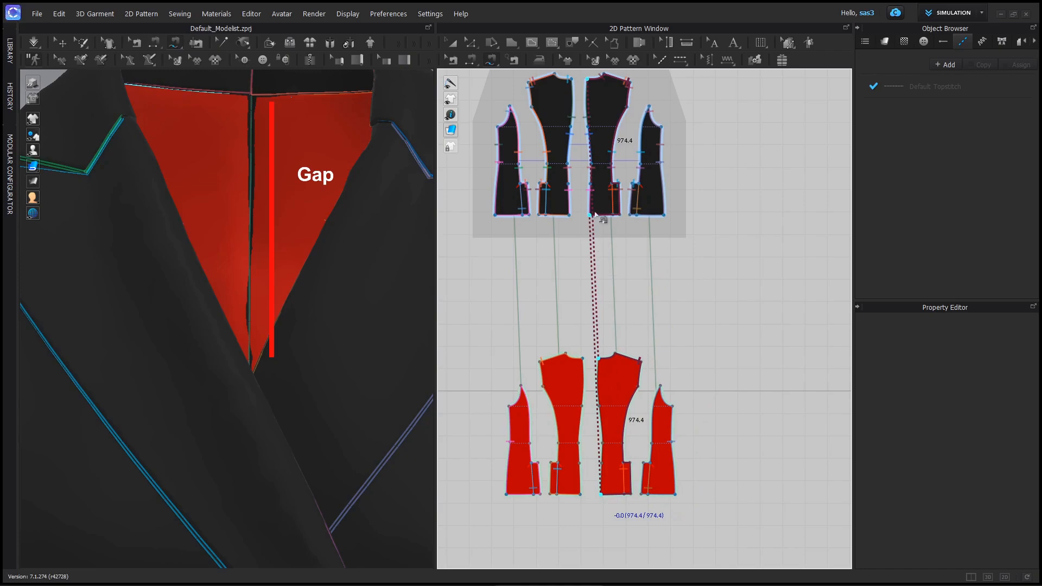
click(596, 391)
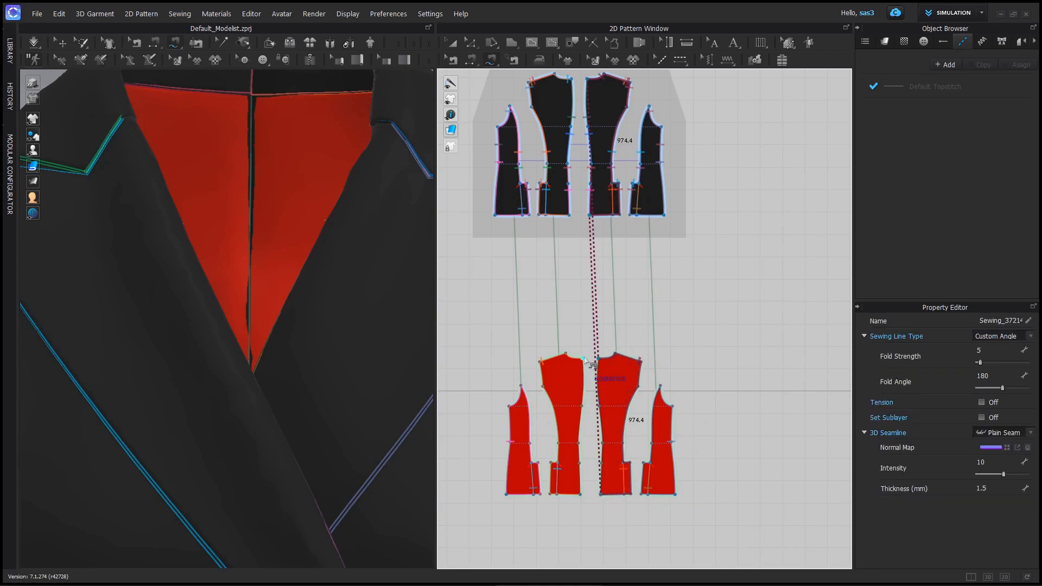
click(584, 359)
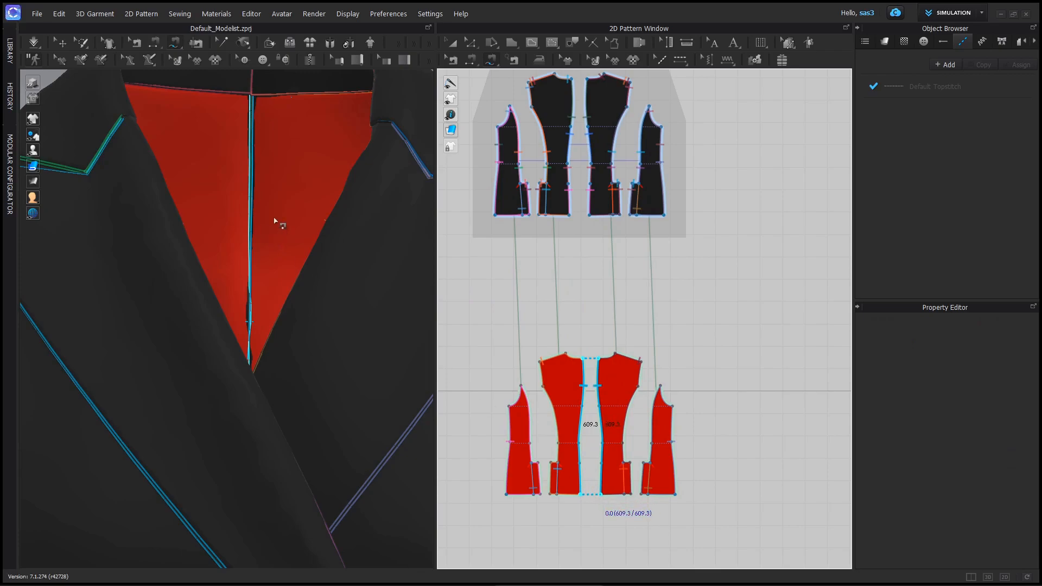
- Simulate the jacket to close the gap along the lining's centre back
click(450, 43)
scroll(226, 147, down, 4)
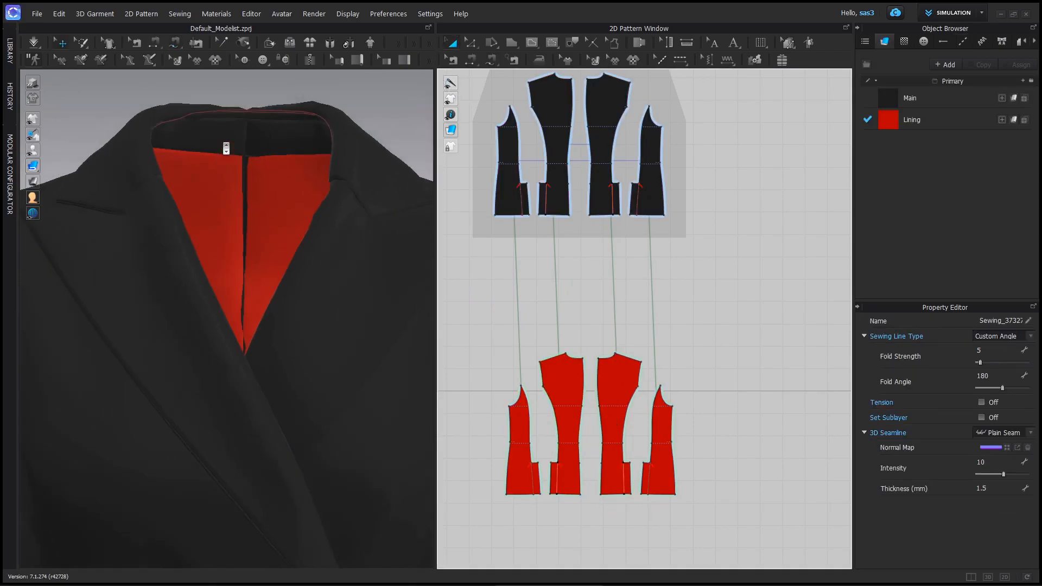
click(33, 45)
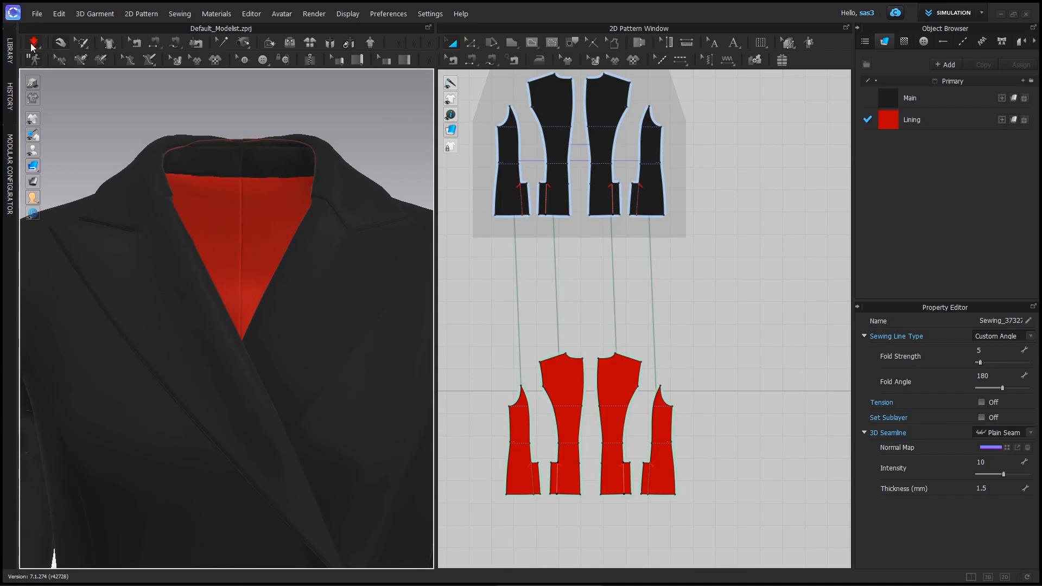
key(space)
- Examine how the collar stand and collar pieces meet around the inside of the neckline
scroll(256, 188, down, 4)
right_drag(277, 209, 228, 277)
click(244, 220)
scroll(225, 268, up, 5)
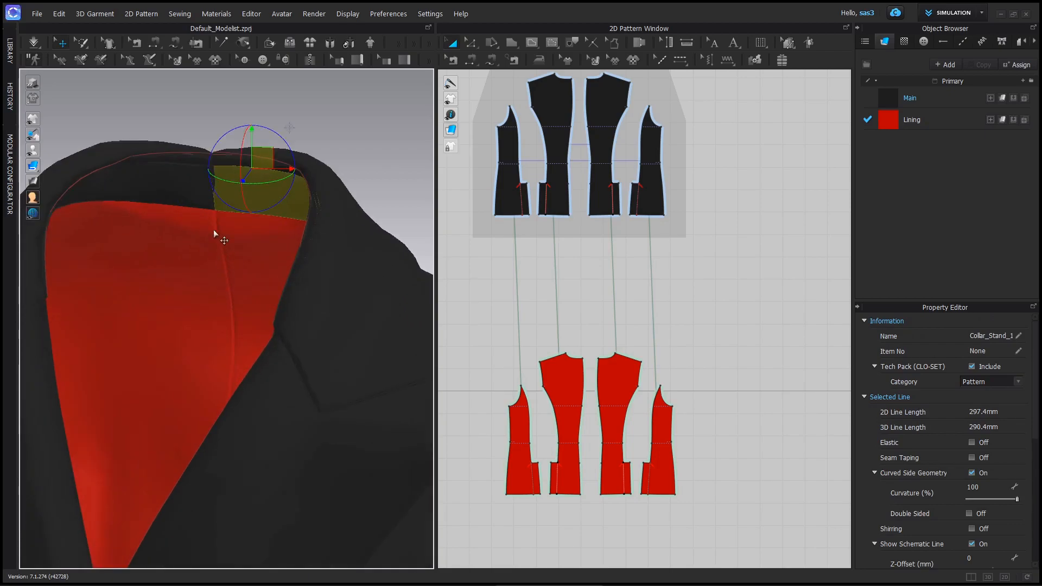
middle_drag(214, 238, 200, 327)
scroll(201, 325, up, 4)
click(210, 186)
scroll(214, 210, down, 2)
scroll(213, 210, down, 1)
scroll(509, 242, down, 6)
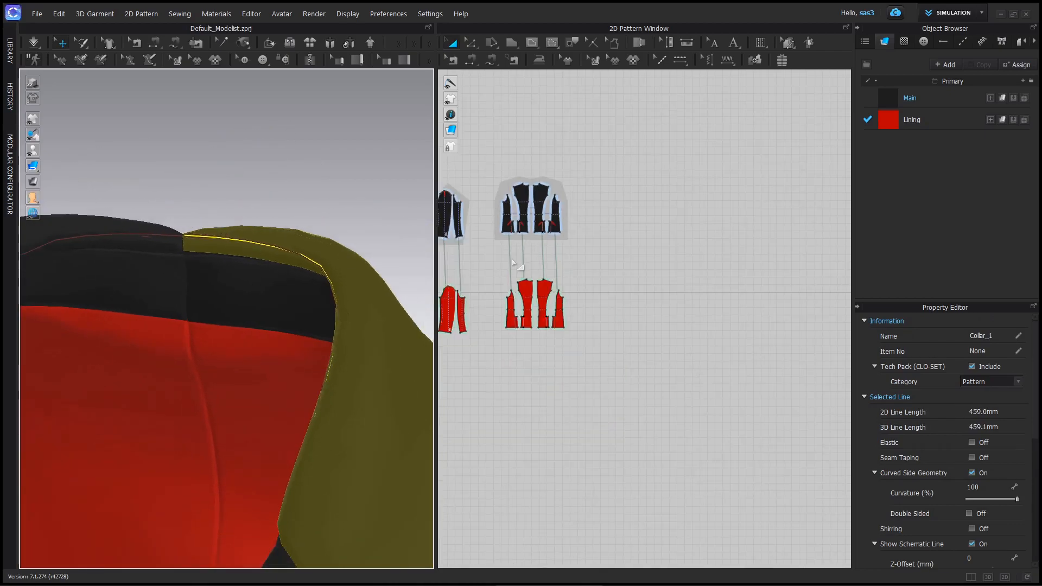
- Inspect the seams of the cloned collar pieces in the pattern layout and match the collar piece at the back neck to its pattern
middle_drag(515, 263, 635, 393)
scroll(624, 374, up, 2)
middle_drag(580, 325, 706, 245)
click(451, 59)
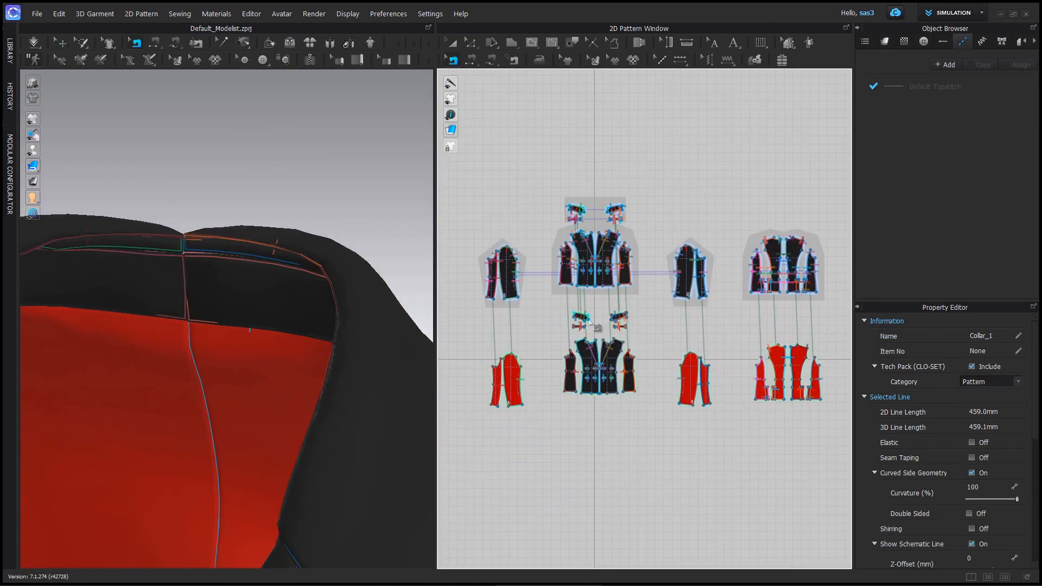
scroll(603, 337, up, 7)
drag(610, 241, 741, 319)
drag(472, 223, 576, 321)
click(448, 43)
right_drag(275, 267, 198, 279)
click(198, 279)
middle_drag(604, 277, 648, 362)
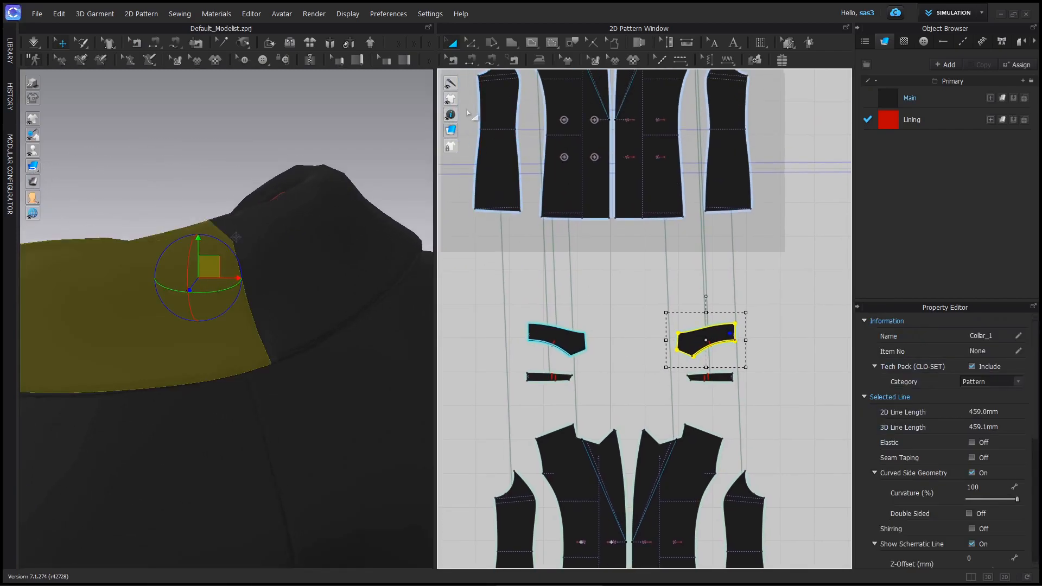
- Delete the turned seams that join the two cloned collar pieces to the outer collar pieces
click(453, 59)
click(712, 353)
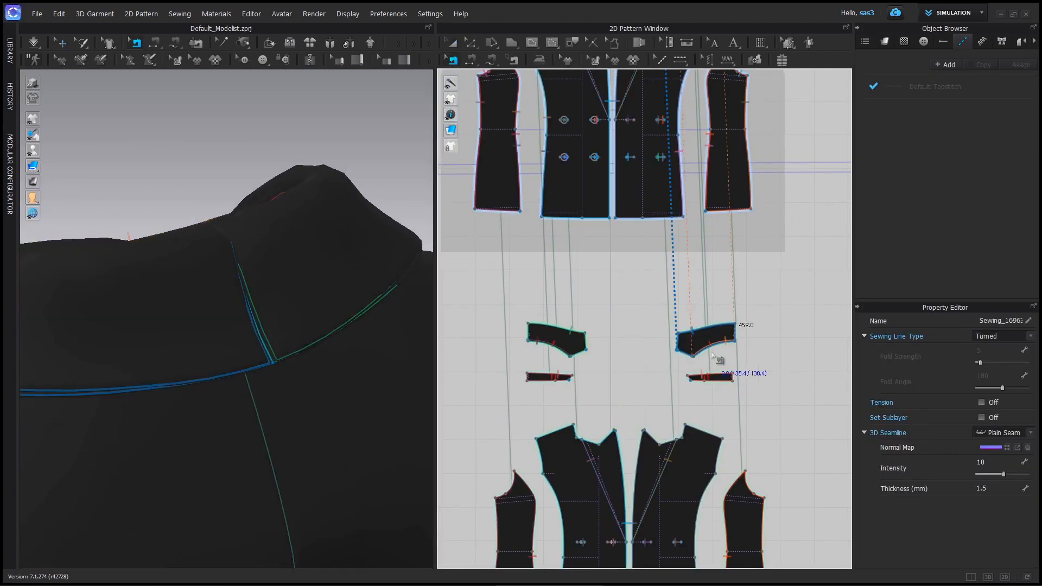
key(Delete)
click(580, 359)
key(Delete)
- Free-sew the right cloned collar piece's outer edge to the matching outer collar piece, leaving out the centre back edge
key(m)
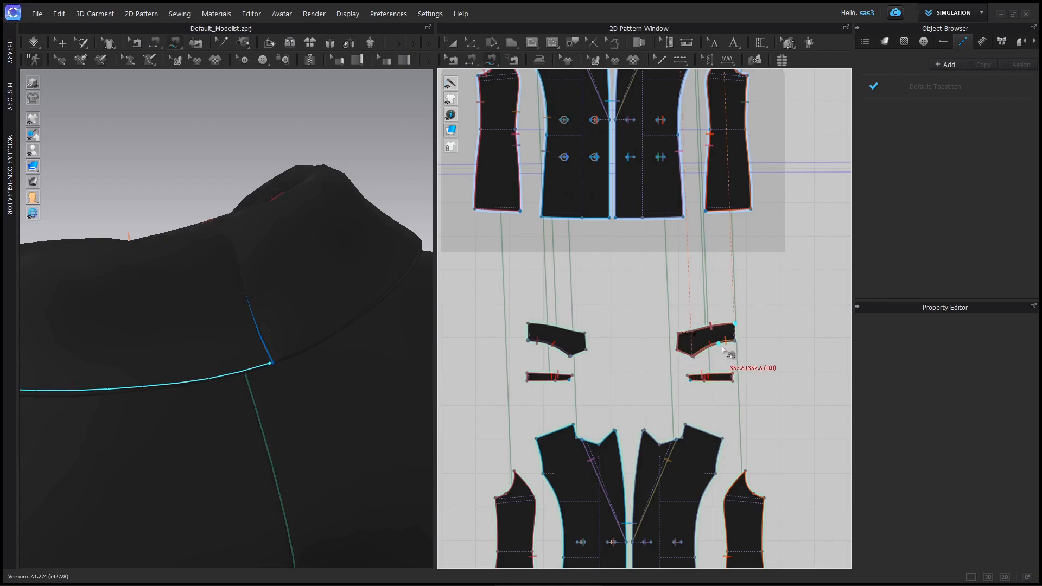
click(731, 341)
scroll(730, 341, down, 3)
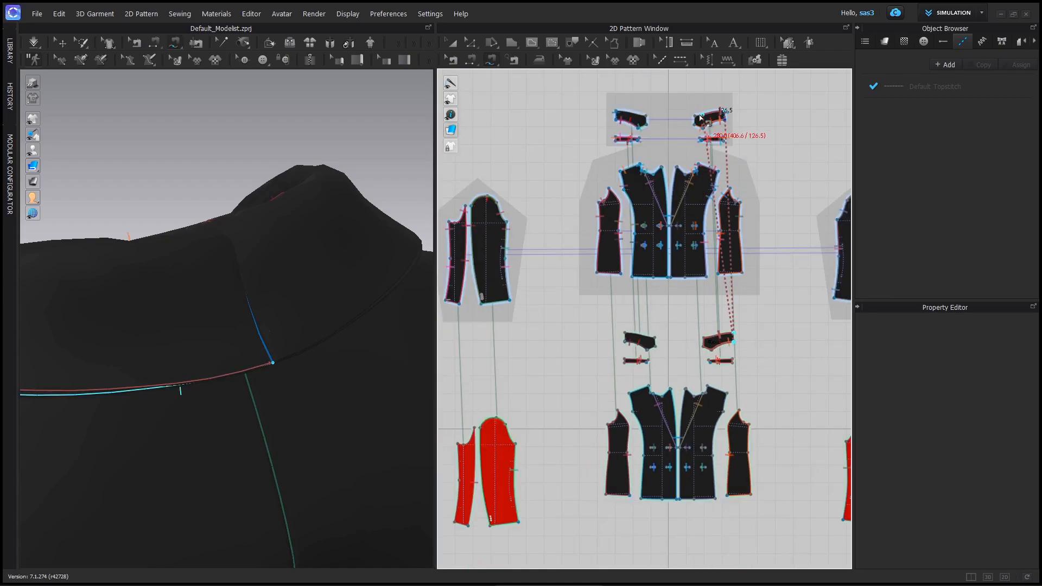
click(729, 127)
- Free-sew the left cloned collar piece's outer edge to the matching outer collar piece, leaving out the centre back edge
scroll(645, 353, up, 3)
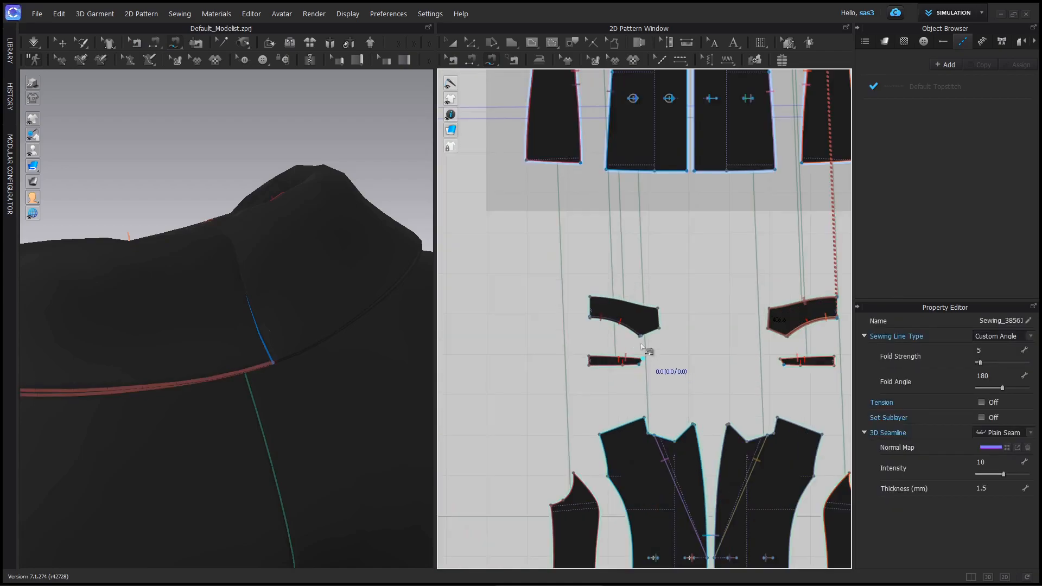
click(593, 299)
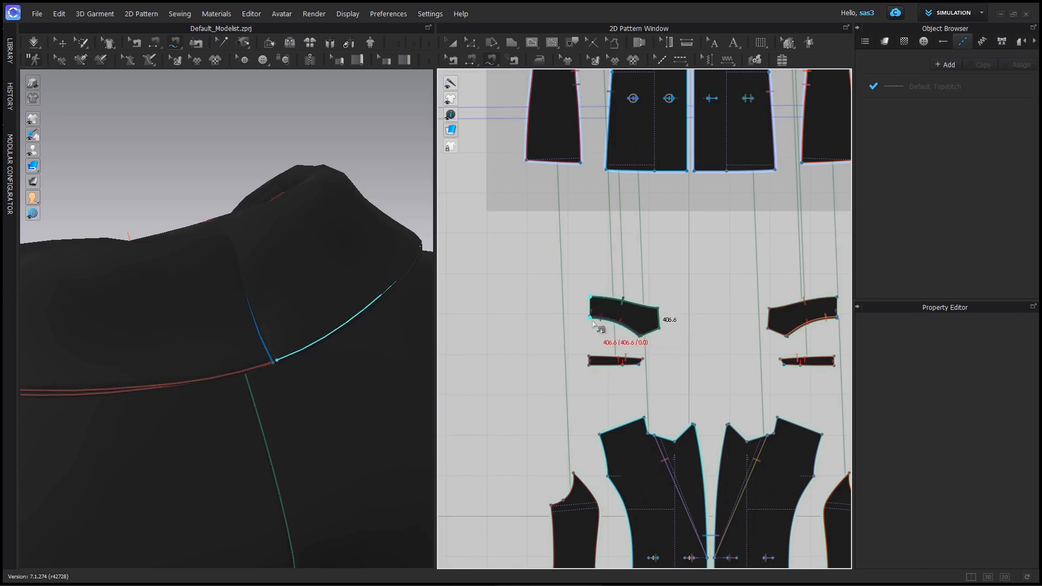
scroll(656, 271, down, 3)
click(612, 194)
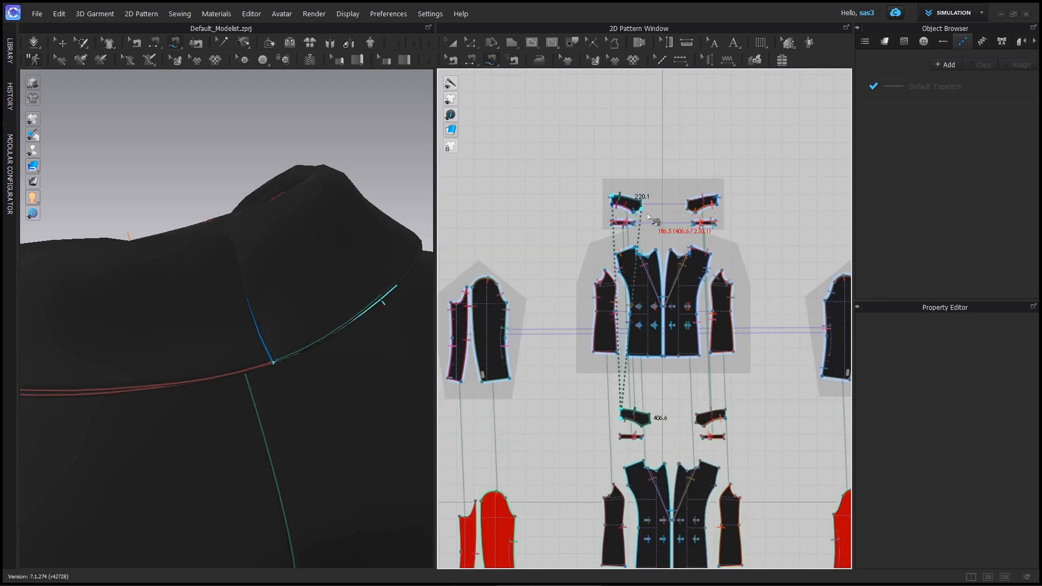
click(612, 206)
- Sew the two cloned collar pieces together along their centre back edges
click(471, 60)
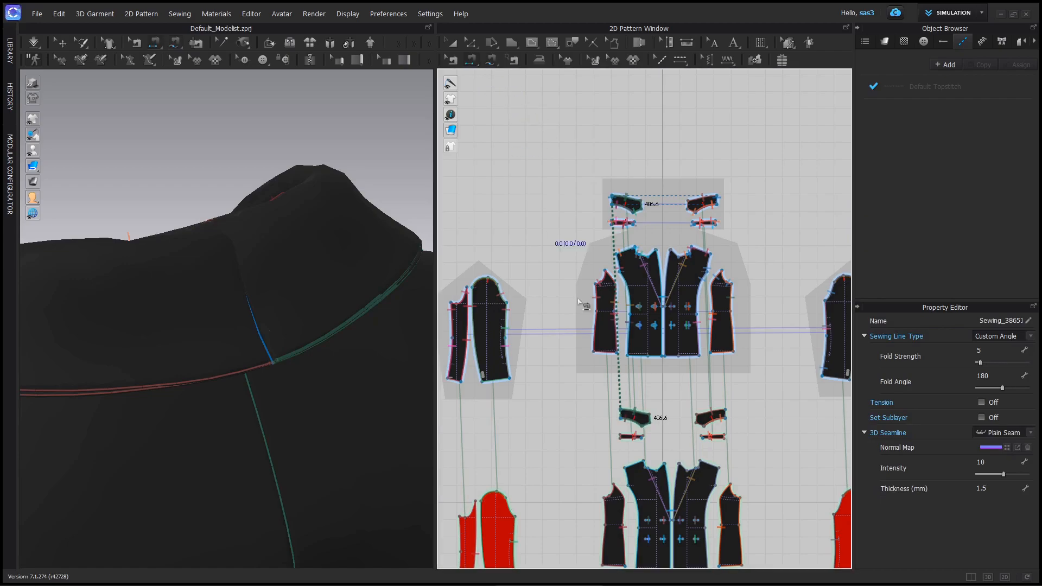
scroll(625, 393, up, 4)
click(615, 434)
middle_drag(690, 438, 600, 424)
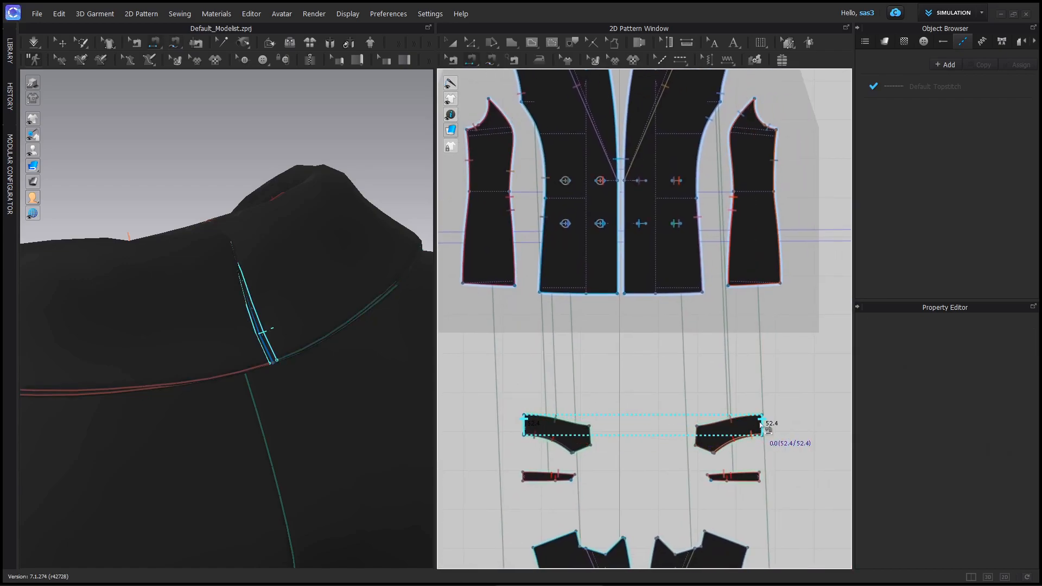
click(763, 424)
- Simulate the jacket to settle the new collar seams and check the collar and lapels from the front
click(38, 46)
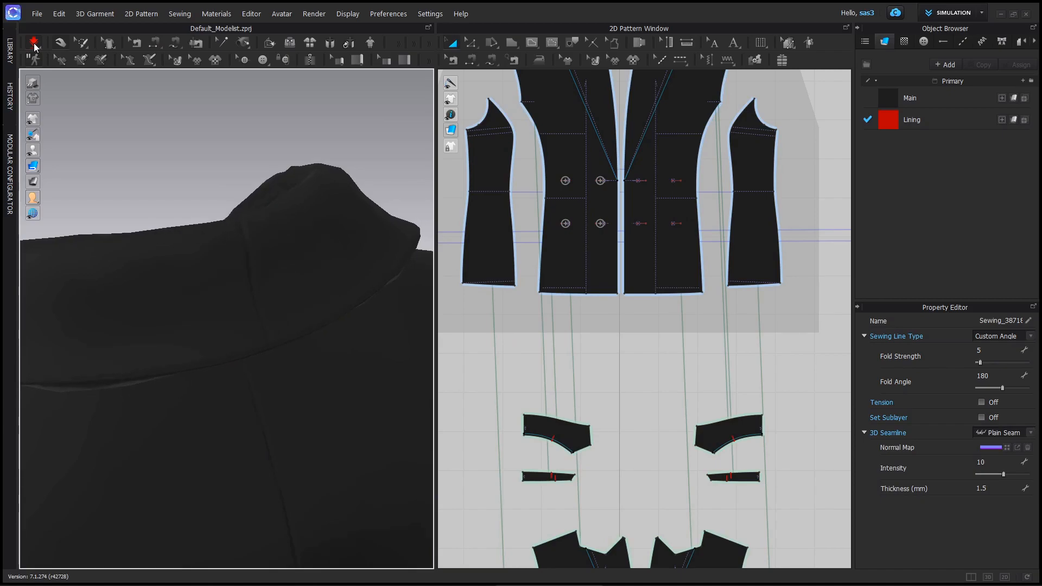
click(34, 46)
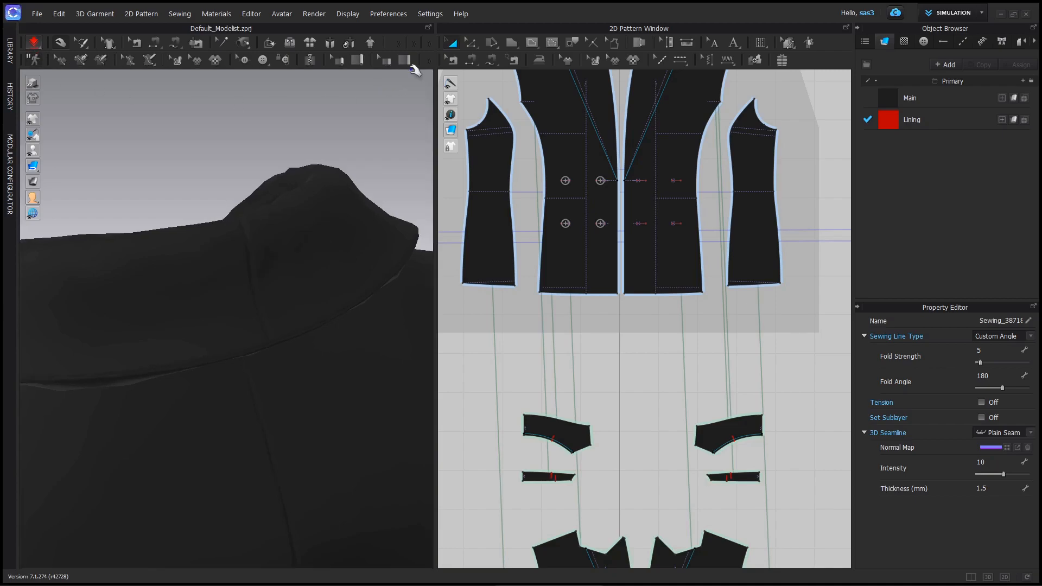
click(451, 60)
click(452, 44)
scroll(222, 374, down, 3)
right_drag(221, 375, 273, 382)
scroll(273, 383, down, 5)
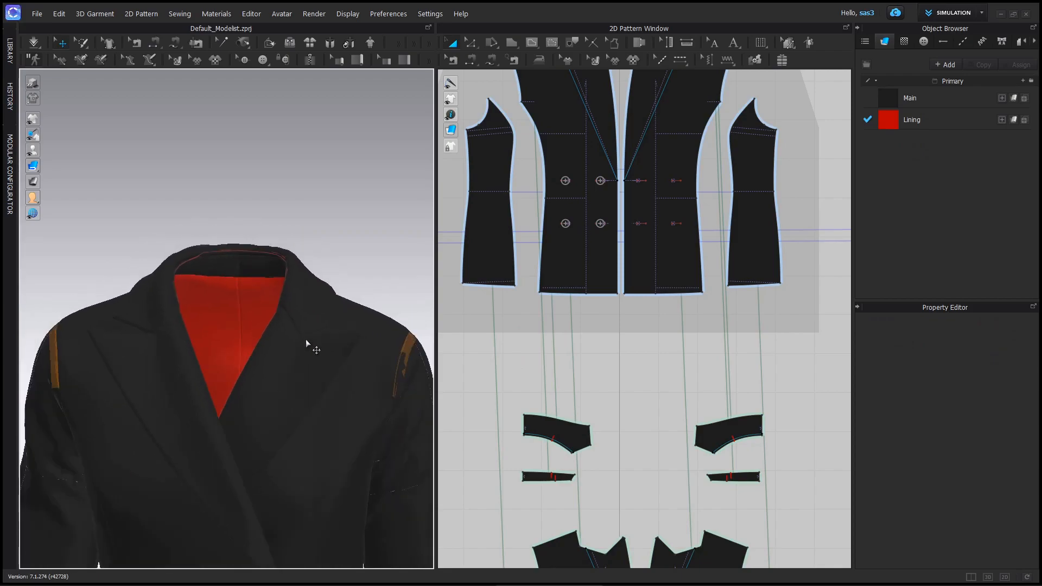
mouse_move(347, 293)
right_down()
mouse_move(244, 291)
mouse_move(350, 284)
right_up()
scroll(642, 396, down, 1)
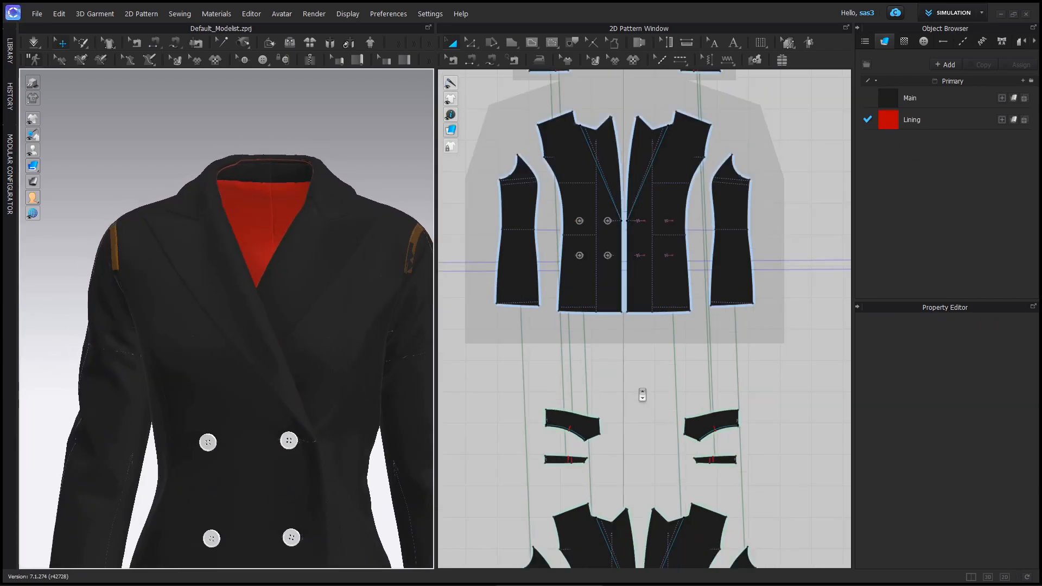
- Remove the existing seams from the left pair of red lining sleeve pieces
scroll(708, 273, down, 4)
middle_drag(597, 427, 487, 418)
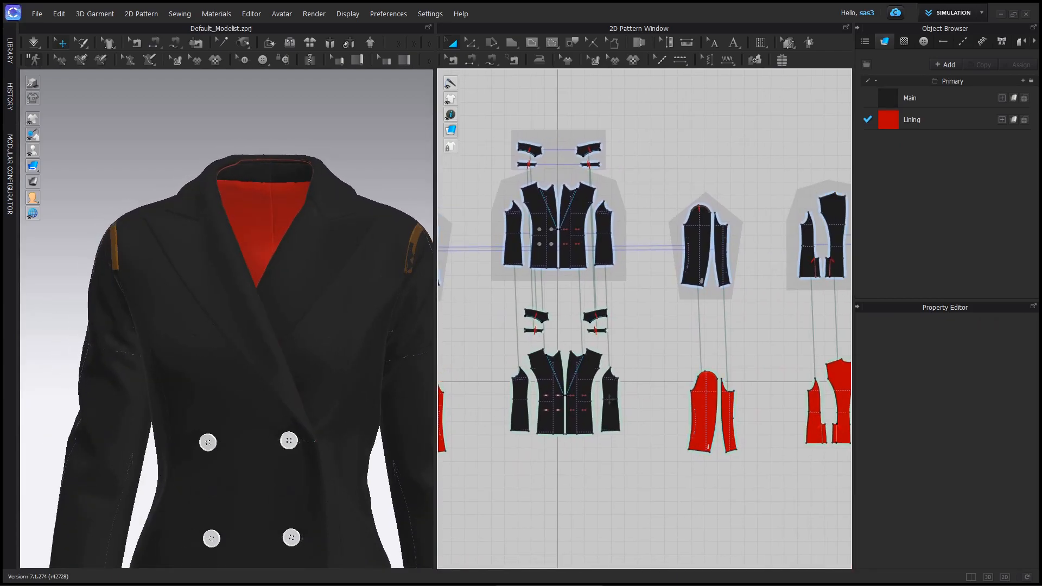
middle_drag(622, 394, 699, 371)
middle_drag(528, 327, 589, 326)
scroll(573, 320, up, 3)
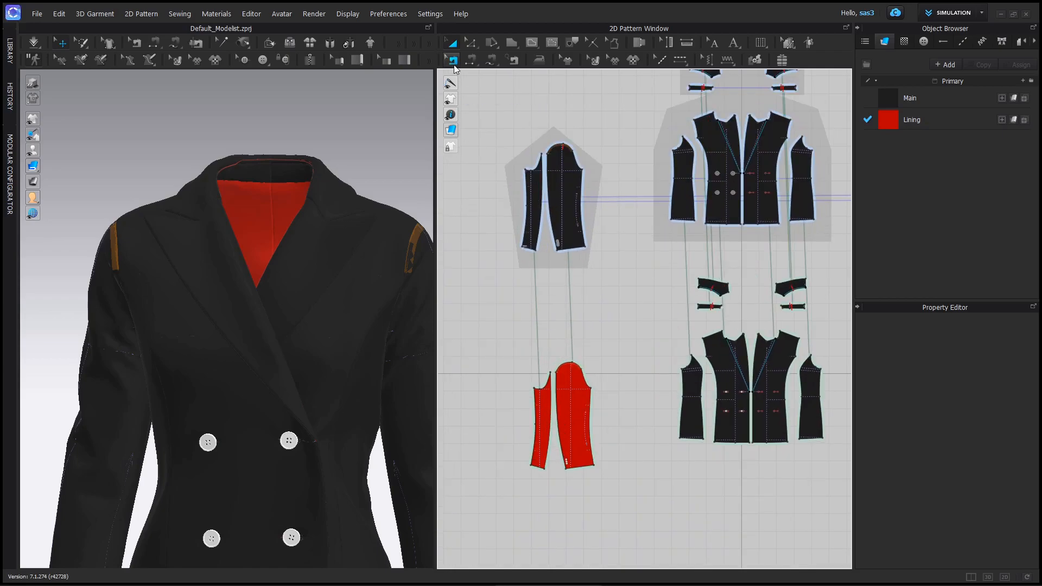
click(453, 59)
drag(495, 331, 620, 513)
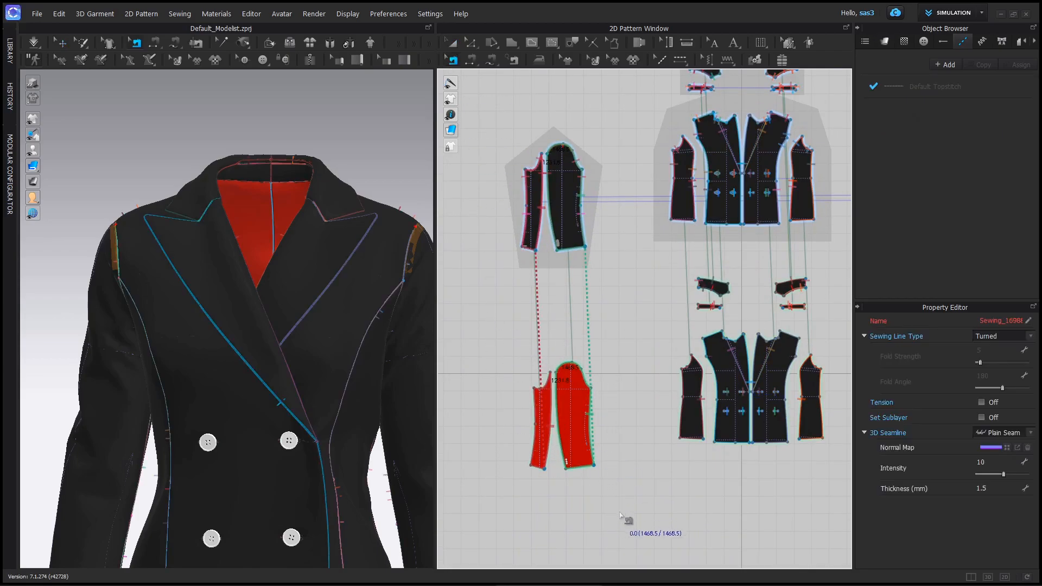
click(620, 516)
scroll(529, 348, up, 3)
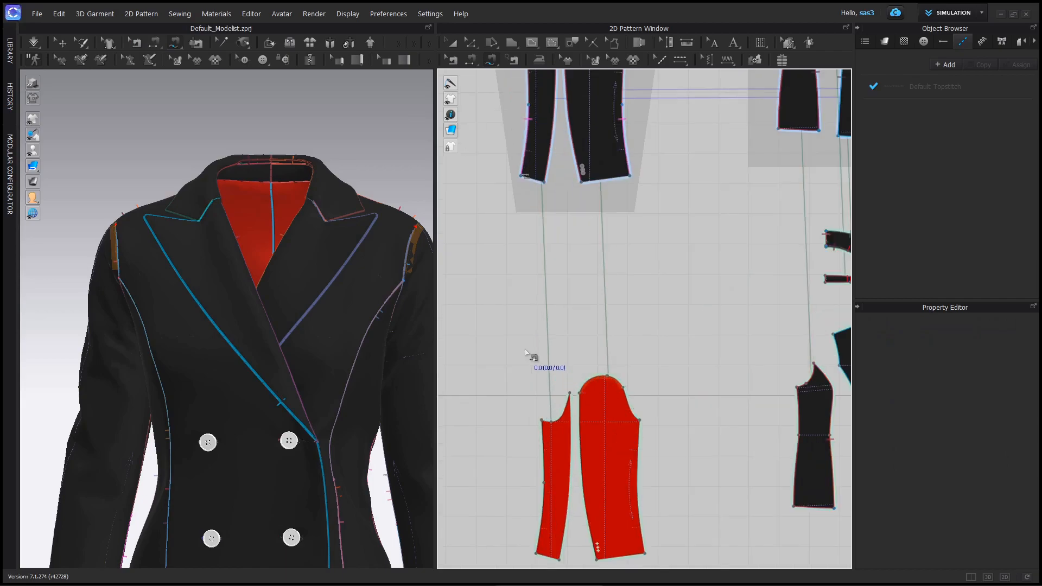
- Sew the left pair of lining sleeve pieces together along both their inner and outer lengthwise edges
right_drag(580, 423, 576, 313)
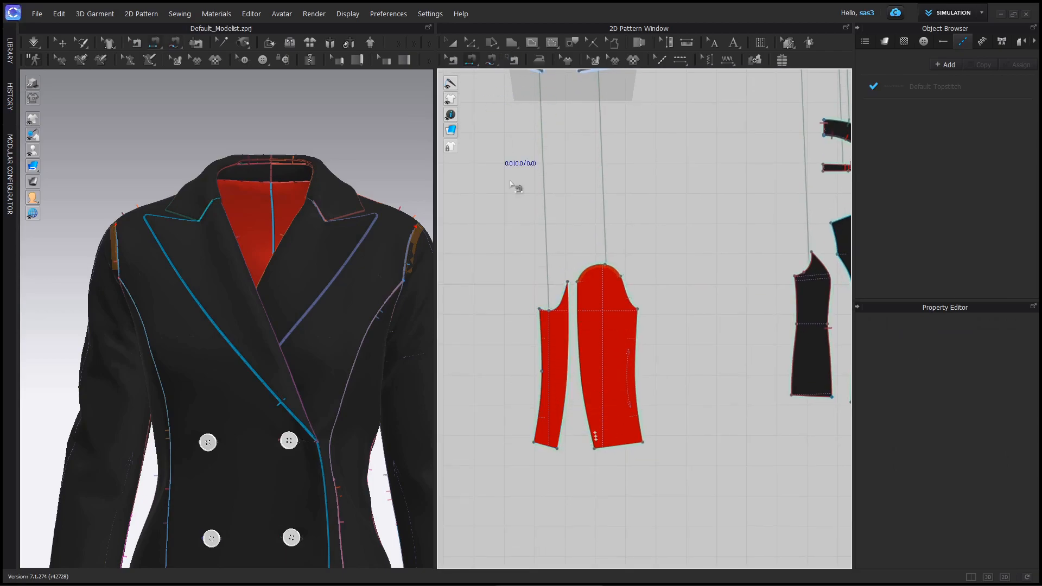
click(579, 360)
click(637, 344)
click(543, 352)
click(637, 311)
click(643, 443)
click(541, 310)
click(536, 443)
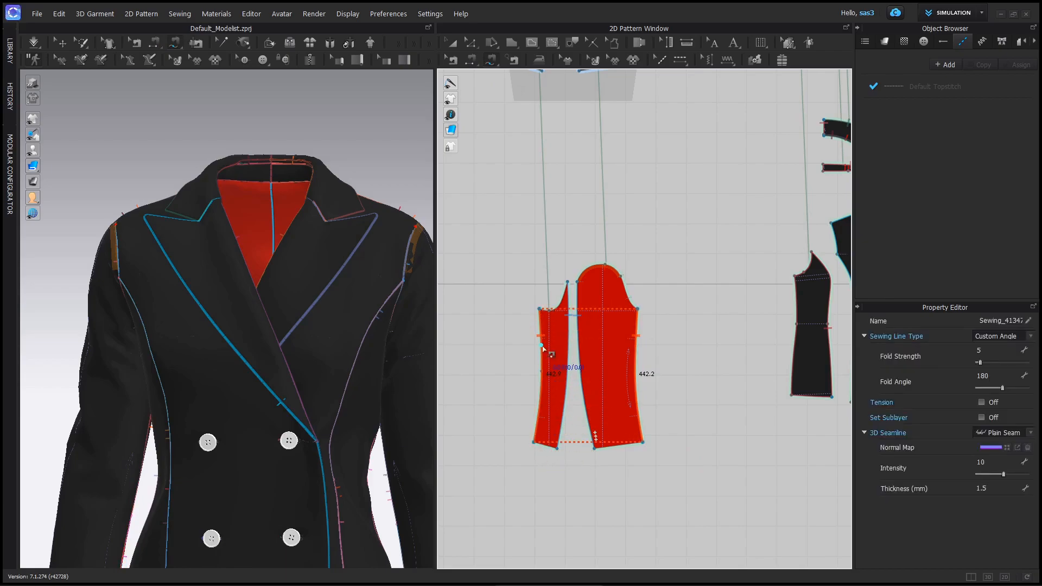
right_drag(543, 349, 509, 478)
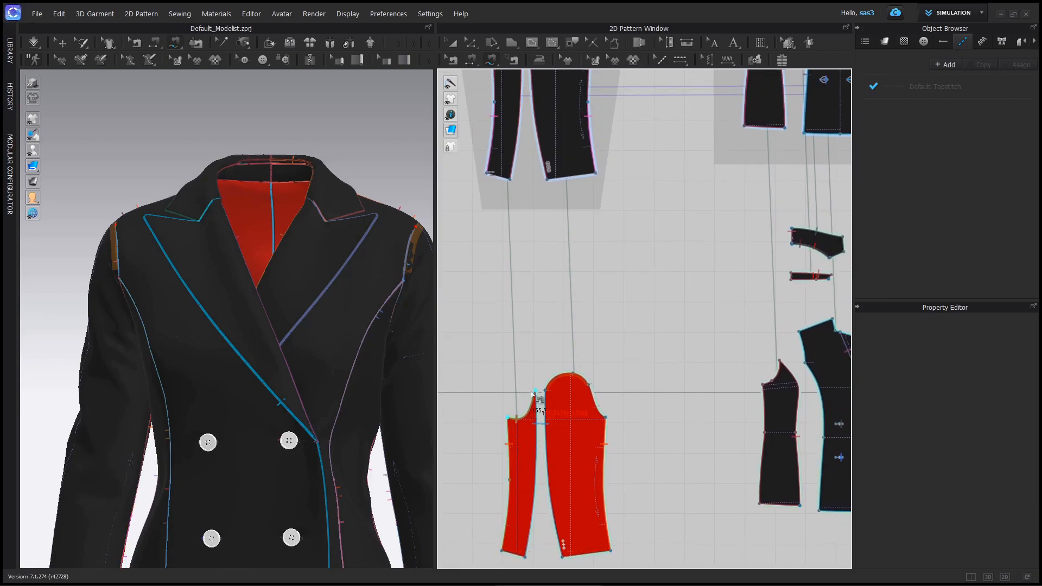
- Sew the upper curved edges of both left red lining sleeve pieces to the matching edges of the black outer sleeve pieces
scroll(525, 360, down, 5)
click(521, 275)
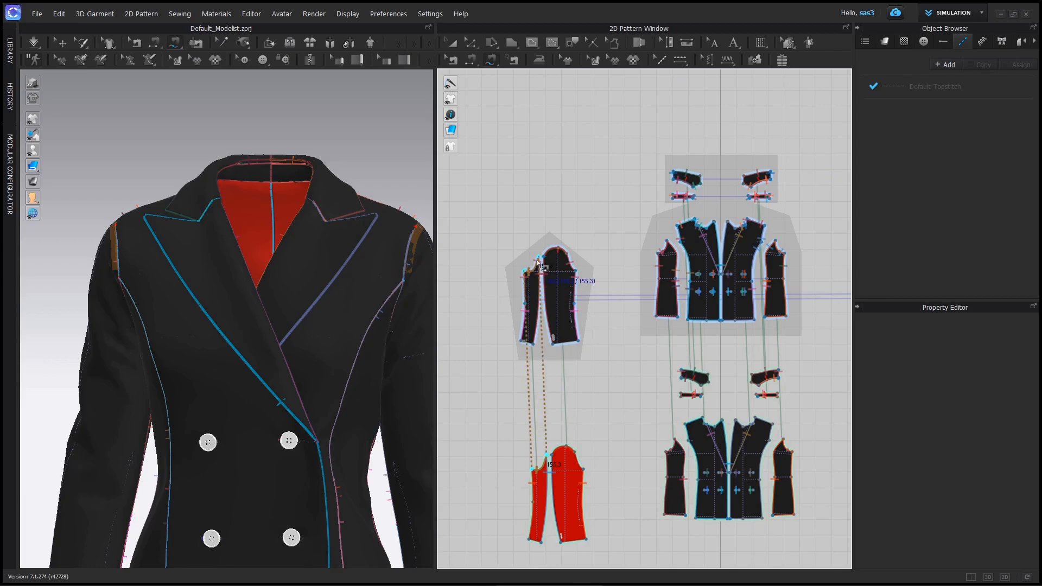
click(538, 257)
click(551, 456)
click(584, 471)
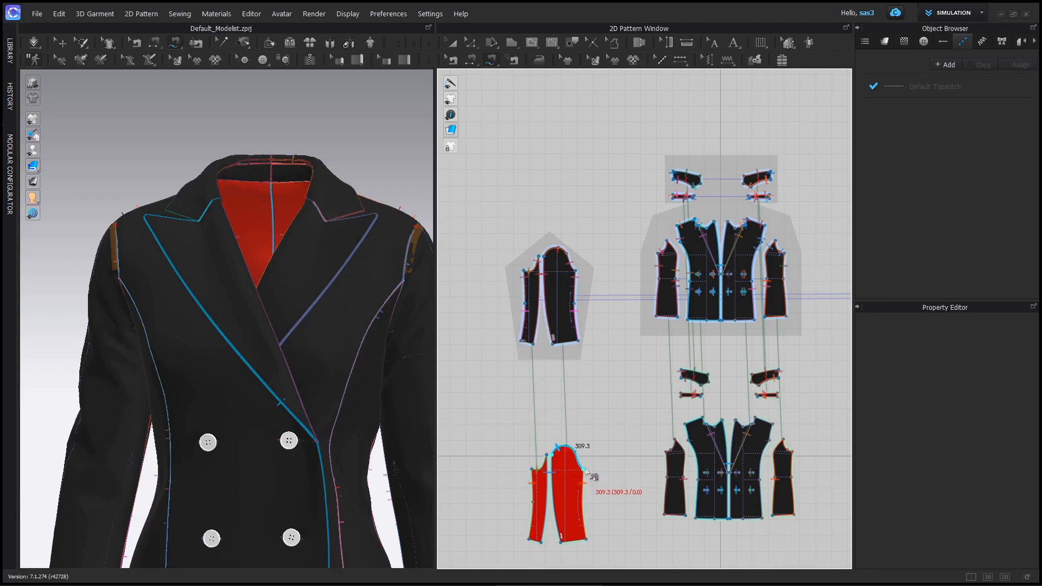
click(544, 256)
click(575, 271)
- Sew the hem edges of both left lining sleeve pieces to the hems of the corresponding outer sleeve pieces
middle_drag(596, 437, 635, 367)
scroll(591, 465, up, 3)
click(554, 470)
click(569, 474)
click(543, 209)
click(558, 214)
click(596, 474)
click(628, 470)
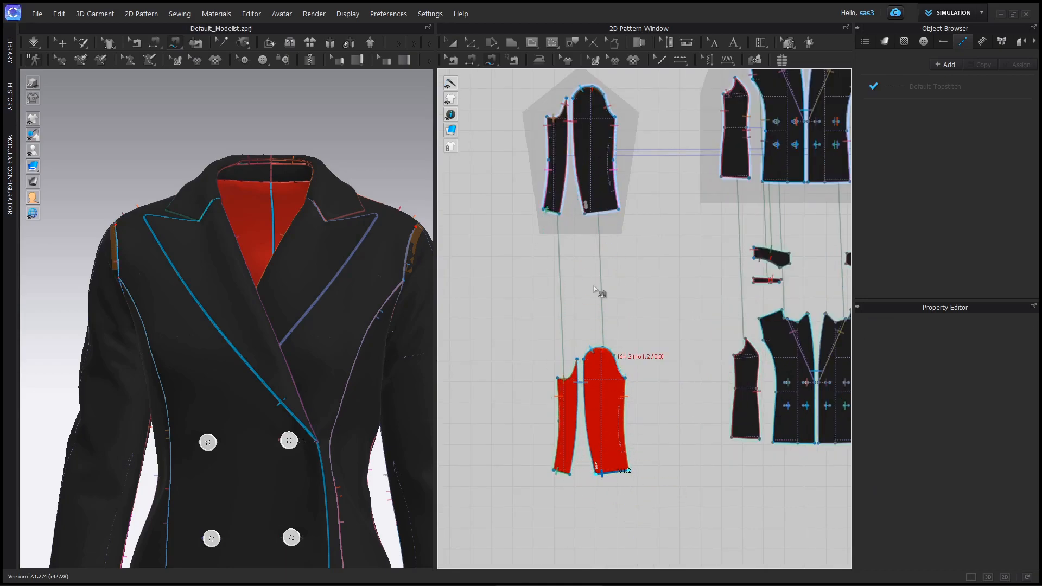
click(585, 214)
click(618, 210)
- Remove the existing seams joining the right pair of red lining sleeve pieces to the outer sleeve pieces
scroll(651, 376, down, 4)
middle_drag(749, 361, 619, 359)
scroll(619, 359, up, 3)
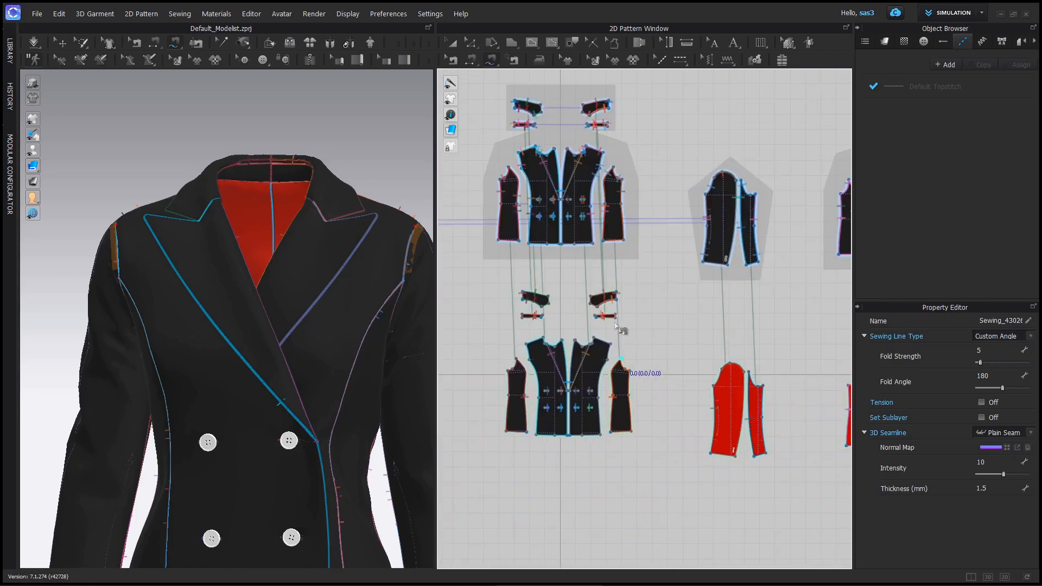
click(452, 61)
click(715, 421)
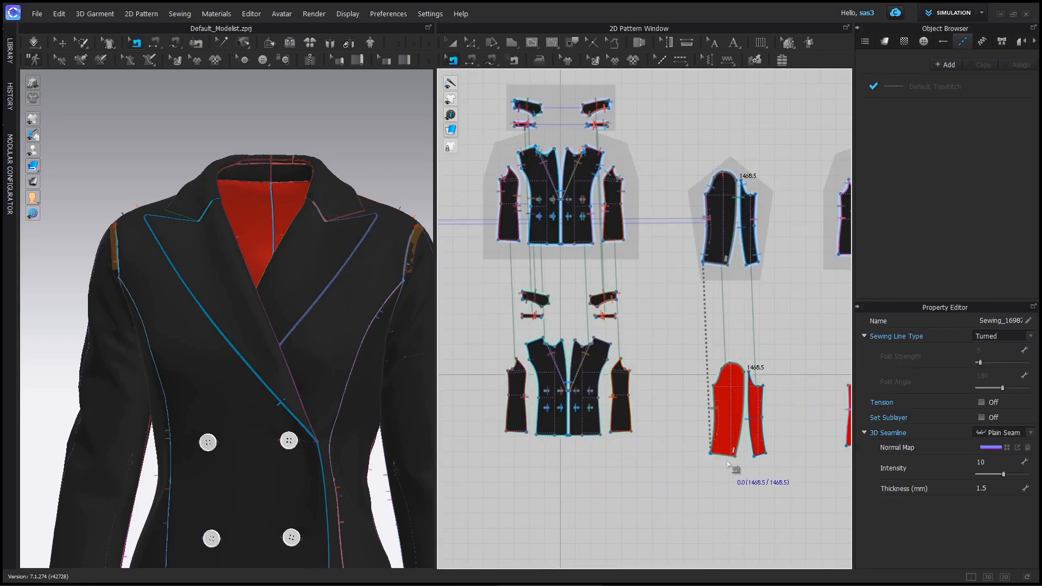
shift+click(749, 419)
middle_drag(781, 498, 744, 500)
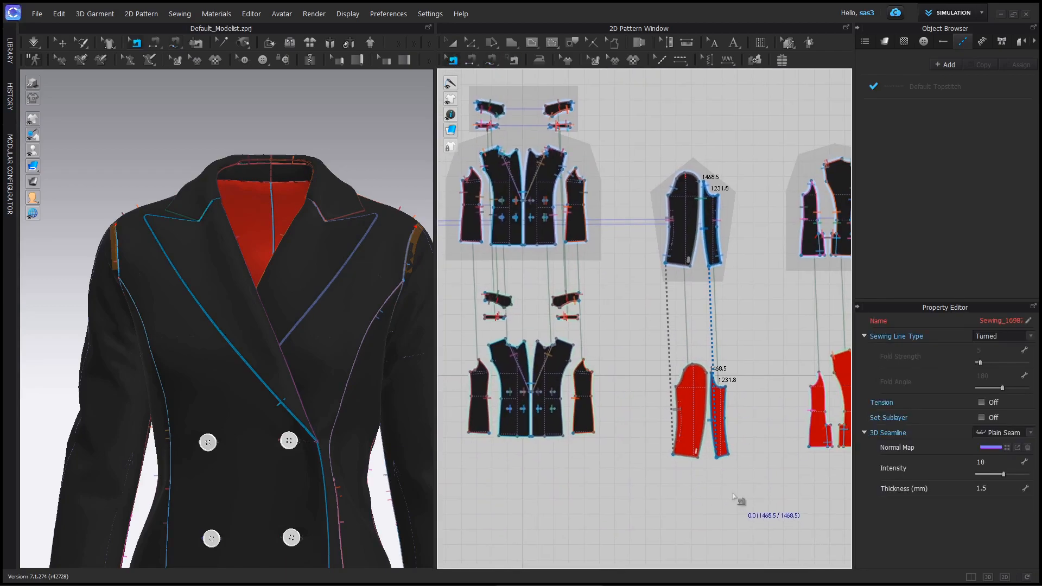
click(615, 242)
- Sew the upper curved edges of both right lining sleeve pieces to the matching edges of the outer sleeve pieces with free sewing
click(492, 62)
click(677, 382)
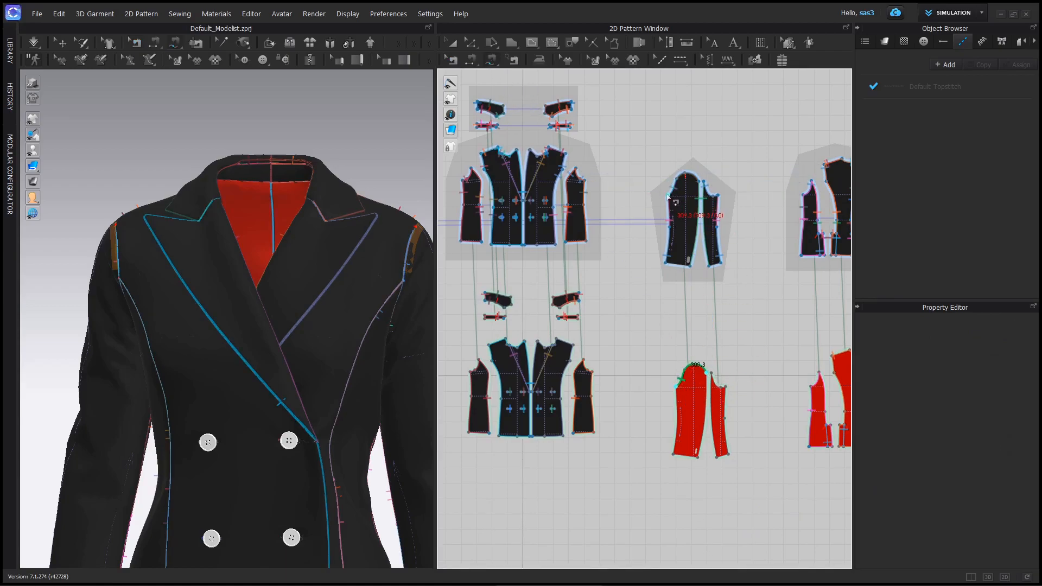
click(696, 183)
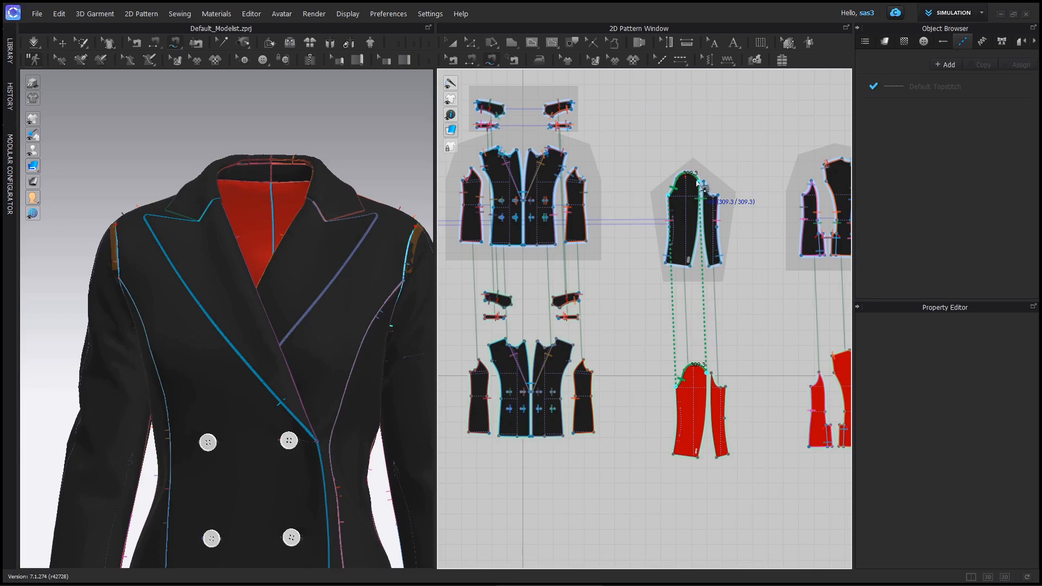
click(724, 386)
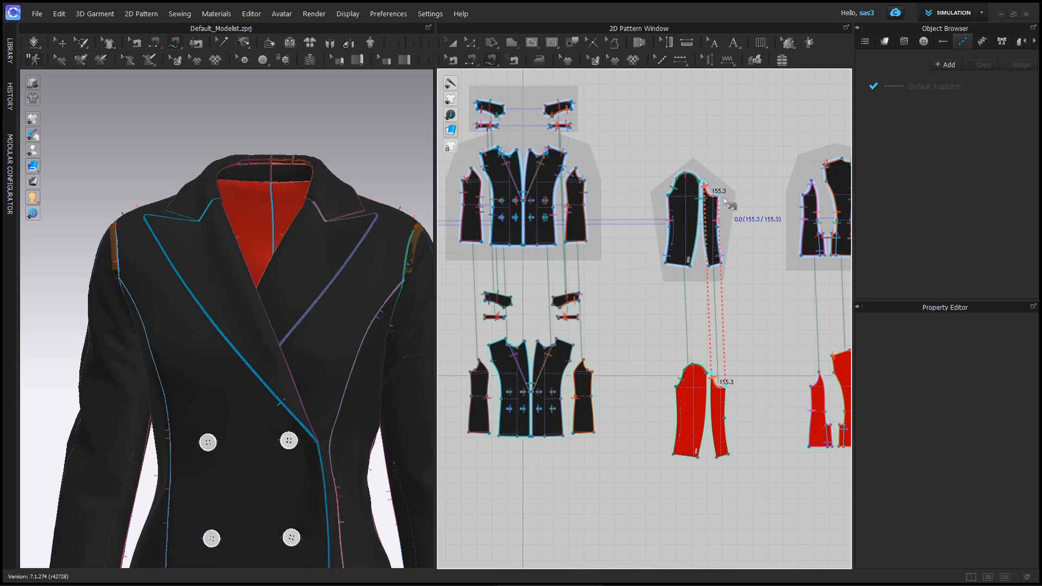
click(715, 199)
- Sew the hem edges of both right lining sleeve pieces to the hems of the corresponding outer sleeve pieces
click(697, 457)
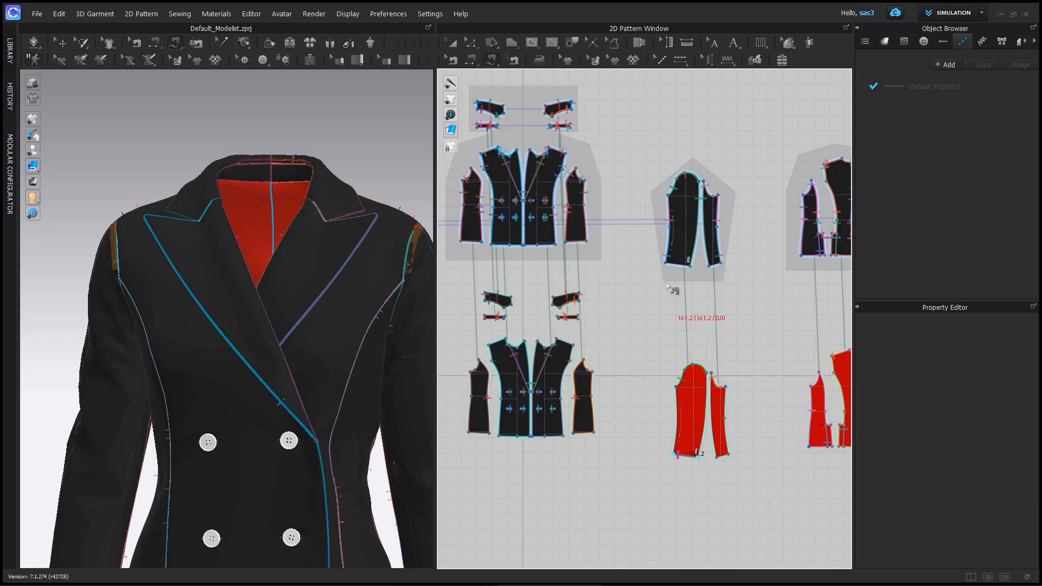
click(688, 262)
click(723, 457)
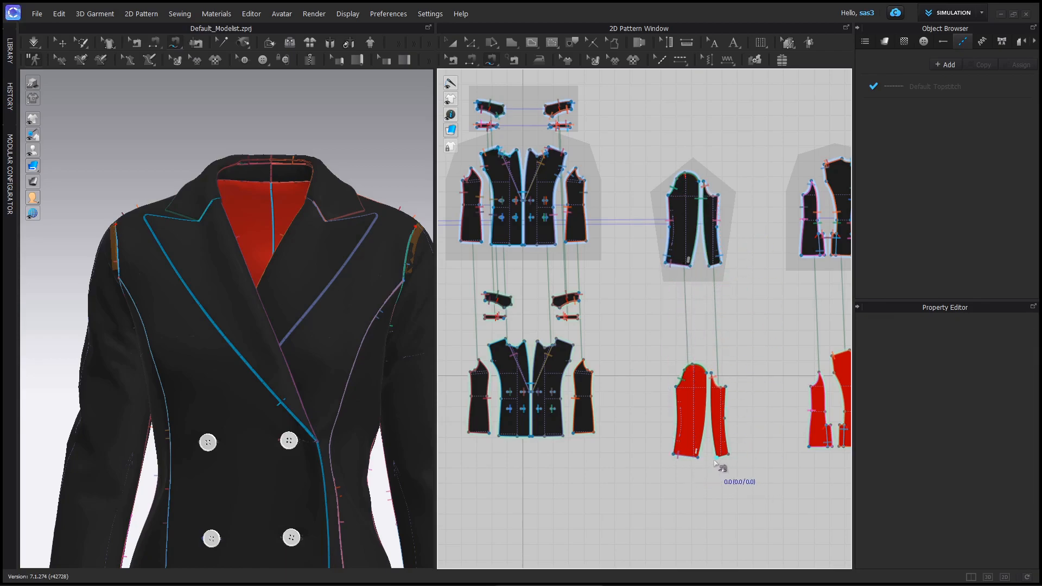
click(722, 266)
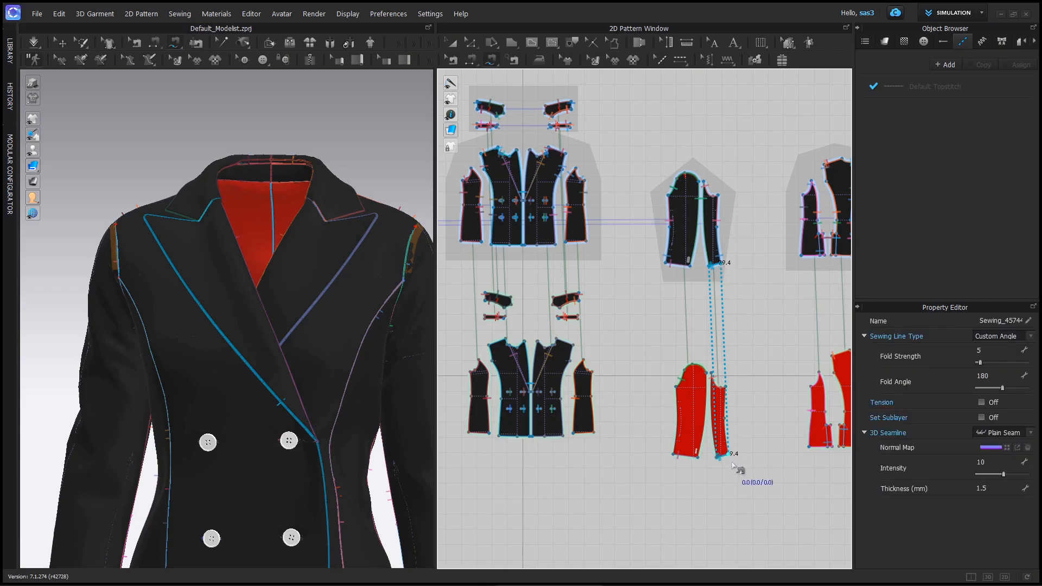
- Sew the right pair of lining sleeve pieces together along both their outer and inner lengthwise edges
click(727, 453)
click(727, 390)
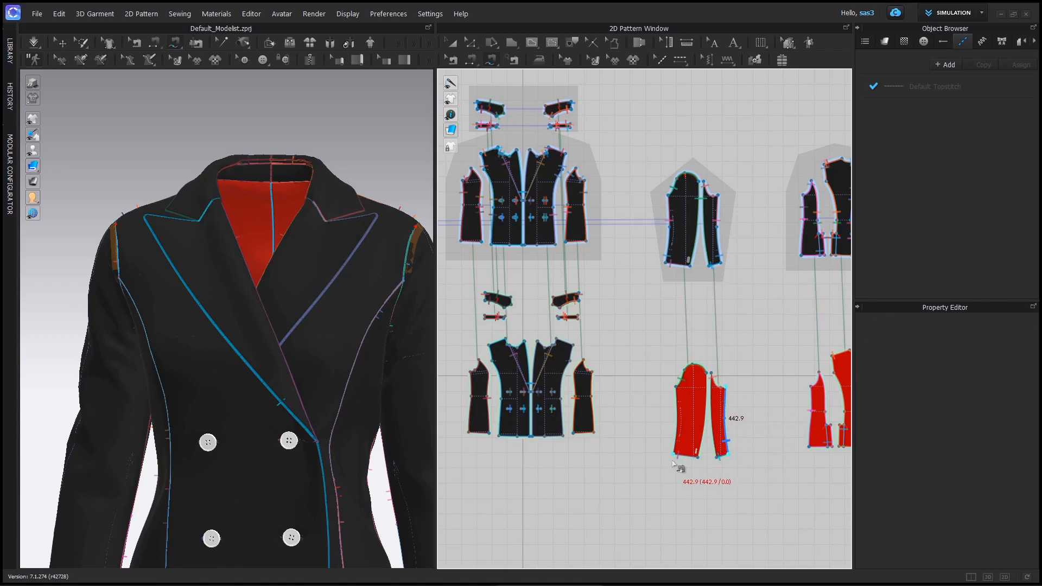
click(676, 456)
click(677, 386)
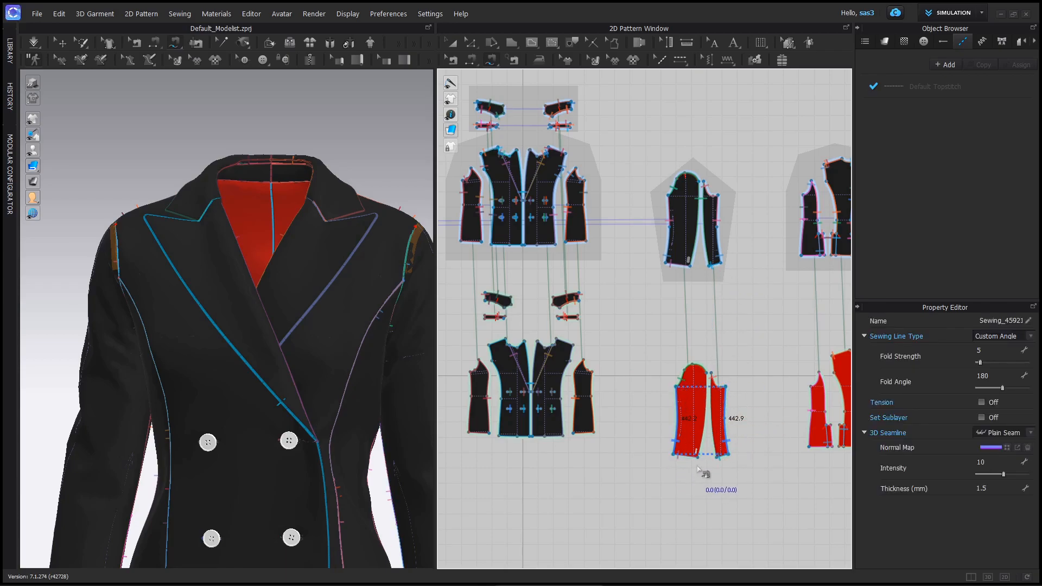
click(718, 459)
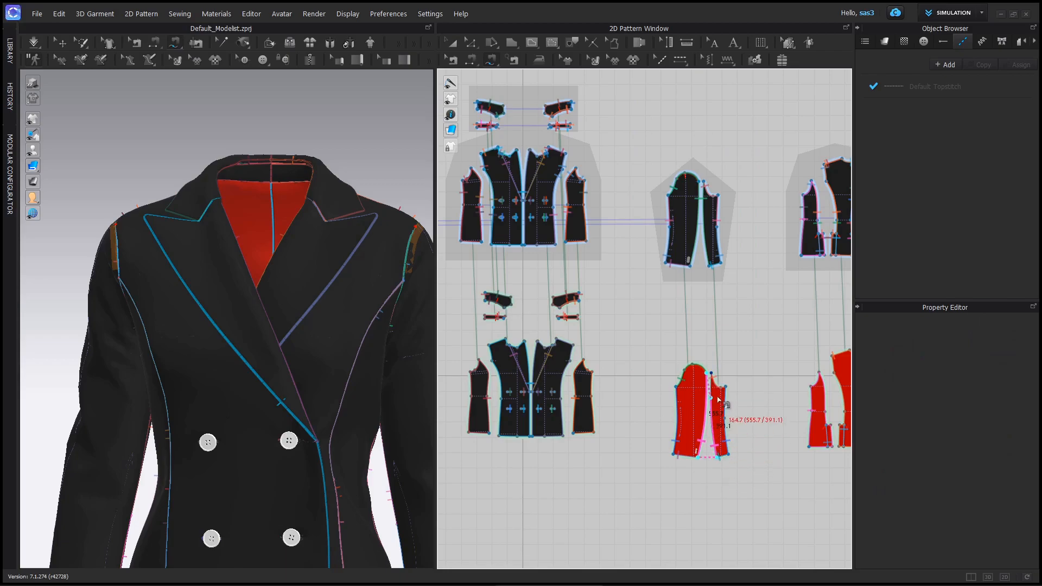
click(710, 374)
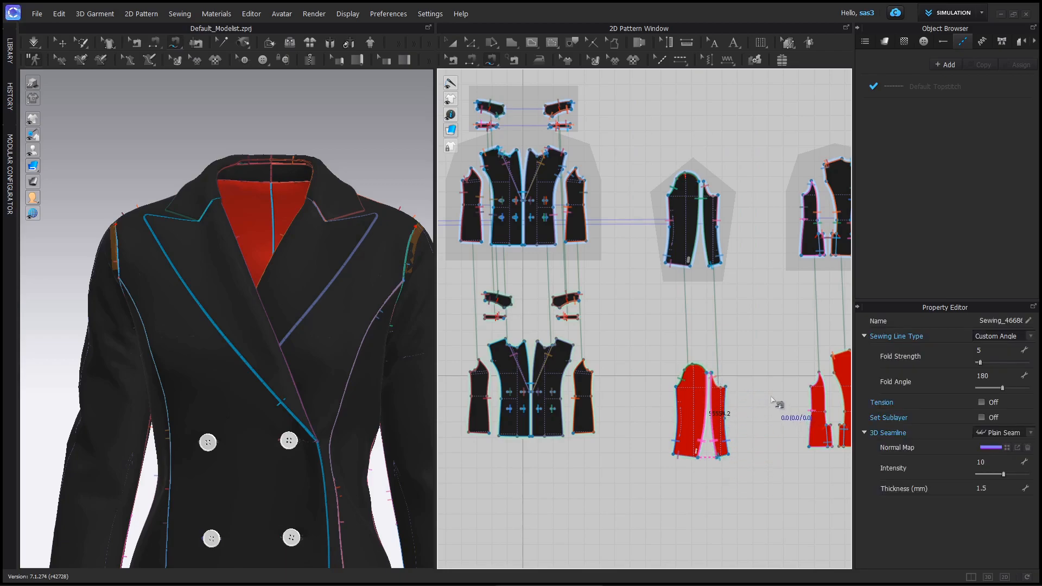
- Set the sewing line type of the right sleeve's lining hem seams to Turned
scroll(811, 374, up, 2)
click(453, 61)
click(644, 233)
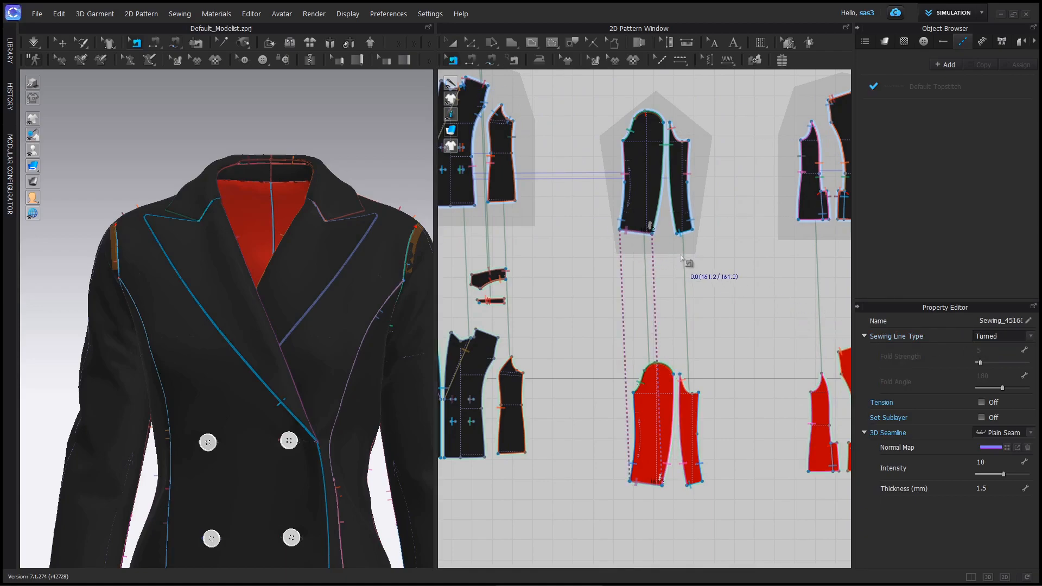
click(696, 239)
click(986, 337)
click(985, 346)
- Set the sewing line type of both hem seams on the left lining sleeve to Turned
middle_drag(570, 370, 805, 337)
middle_drag(574, 429, 717, 420)
click(633, 444)
click(998, 337)
click(993, 346)
click(575, 443)
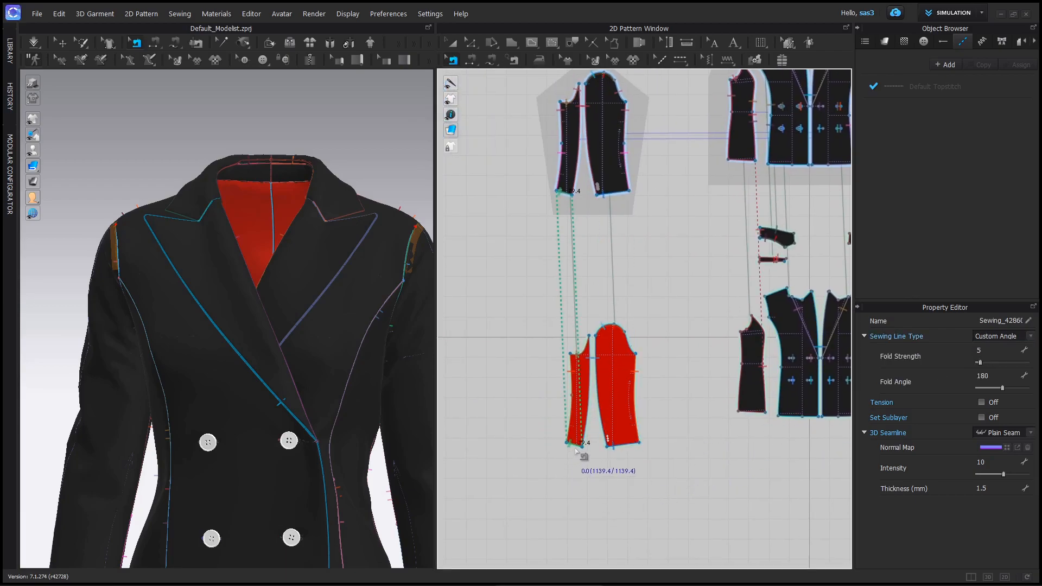
click(998, 337)
click(998, 345)
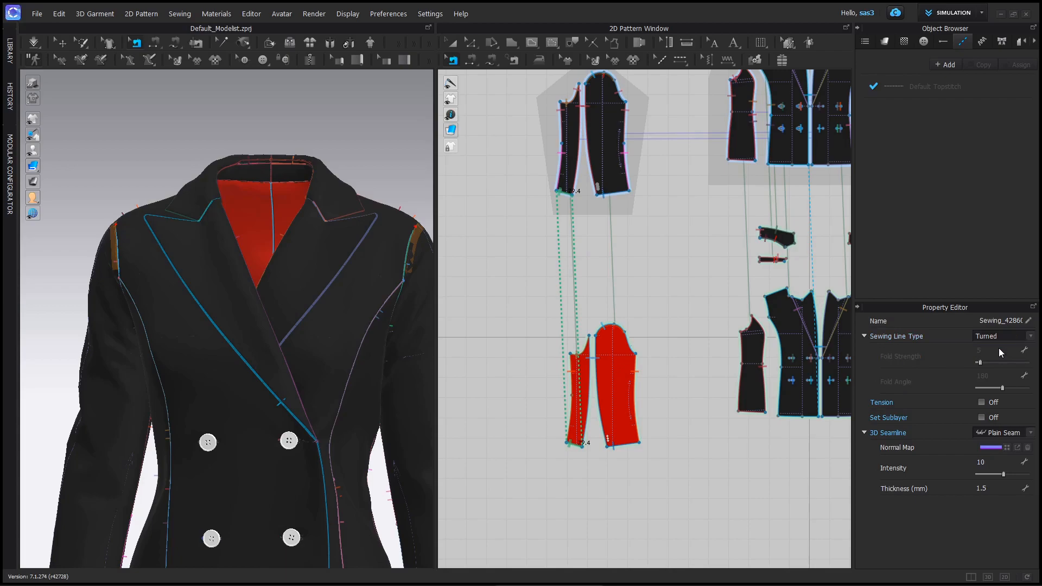
- Simulate the jacket from an angled view to settle the new lining sleeve seams, and stop the simulation
scroll(92, 303, down, 5)
right_drag(155, 226, 185, 224)
click(34, 43)
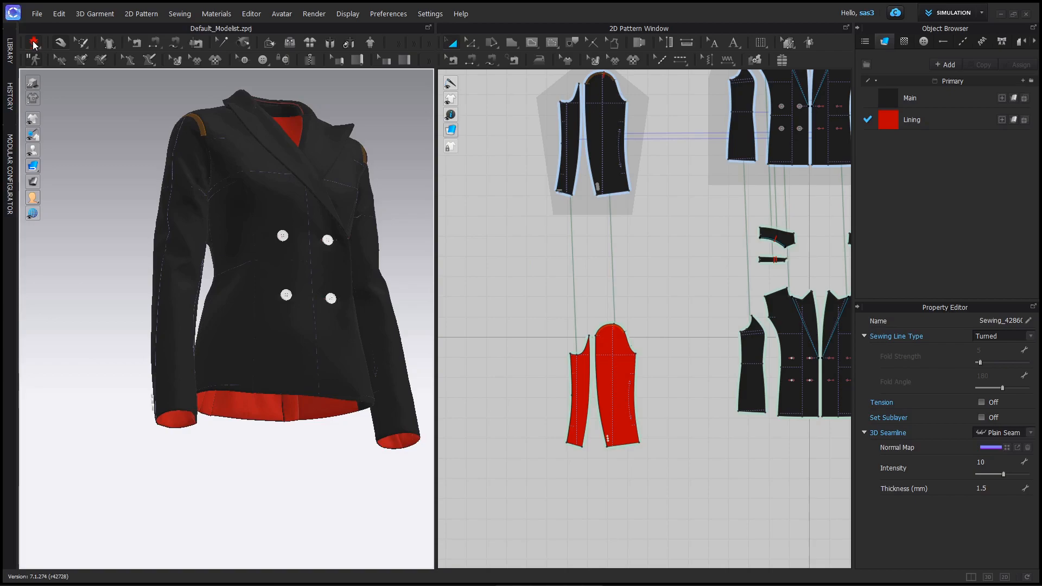
click(34, 43)
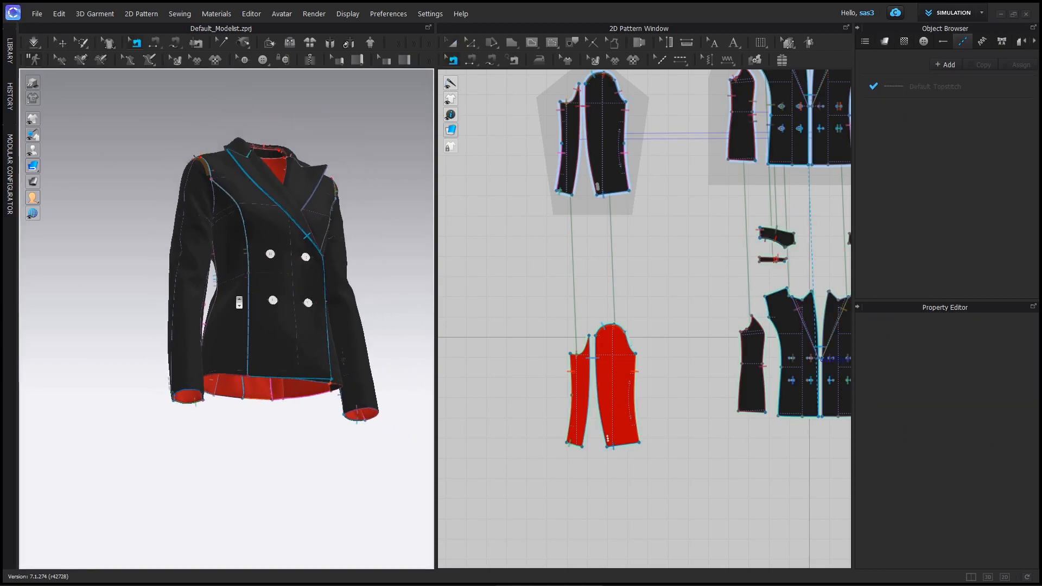
- Change the Lining fabric's colour to light blue
click(459, 47)
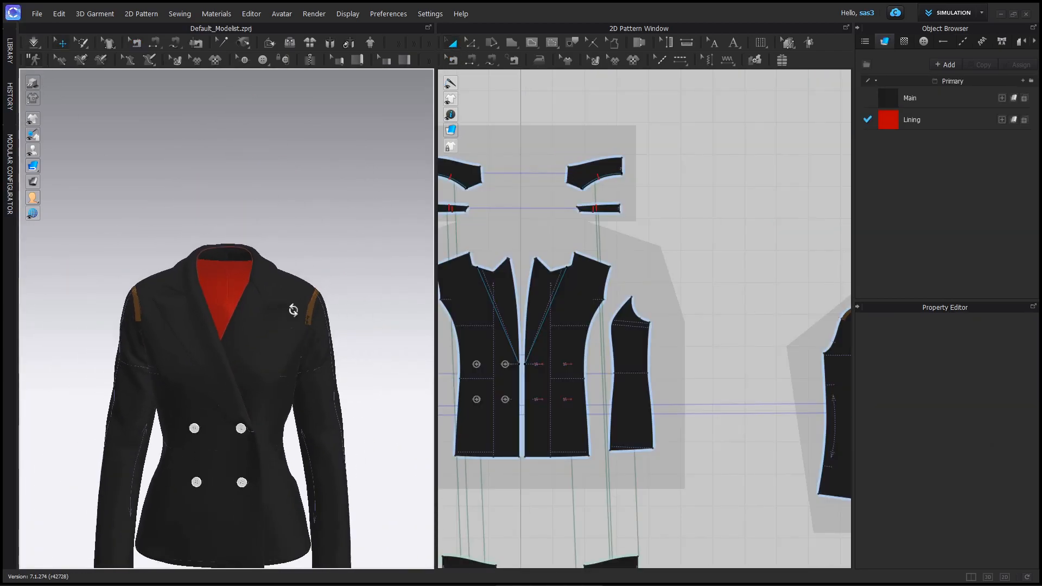
scroll(313, 247, down, 2)
click(911, 120)
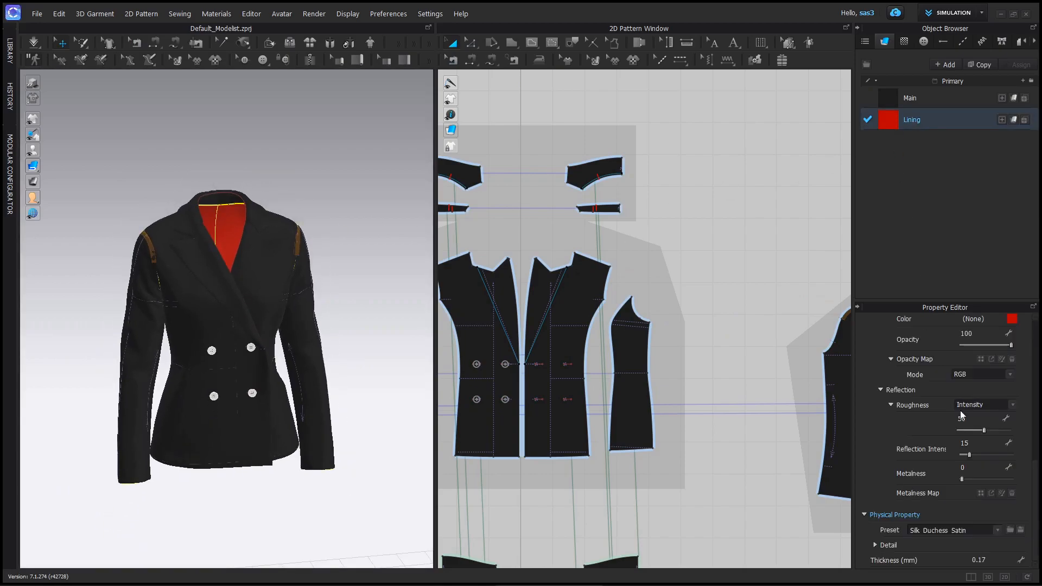
click(1012, 318)
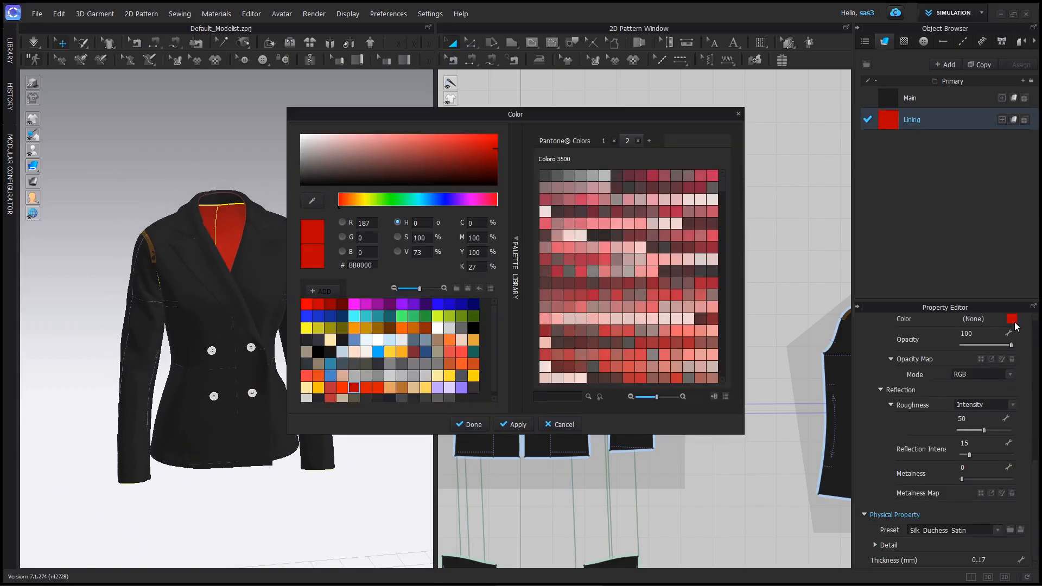
click(390, 341)
click(470, 424)
- Set the Lining fabric's material type to Fabric_Silk/Satin
scroll(971, 434, up, 8)
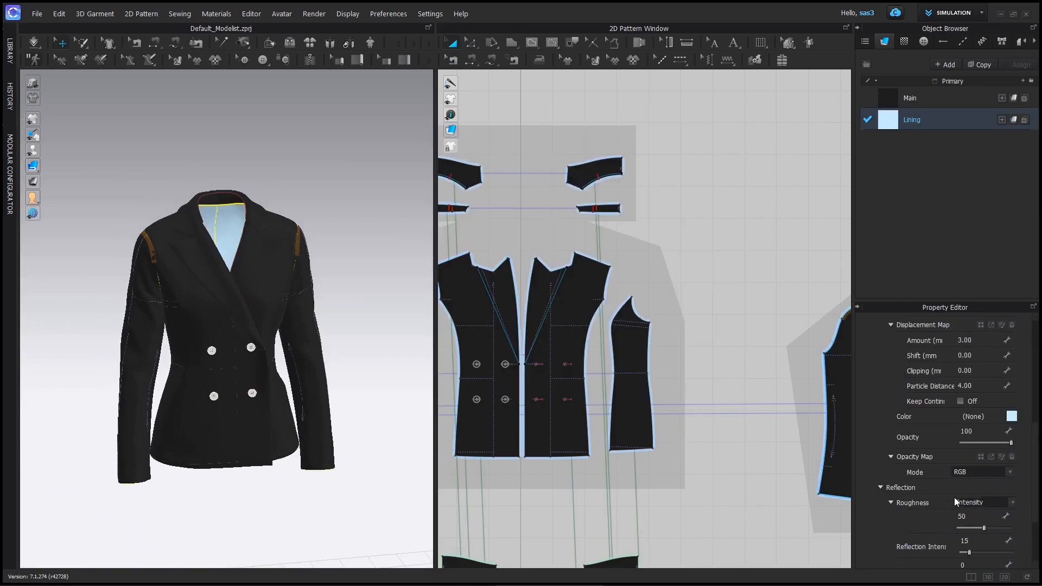
click(979, 452)
click(979, 477)
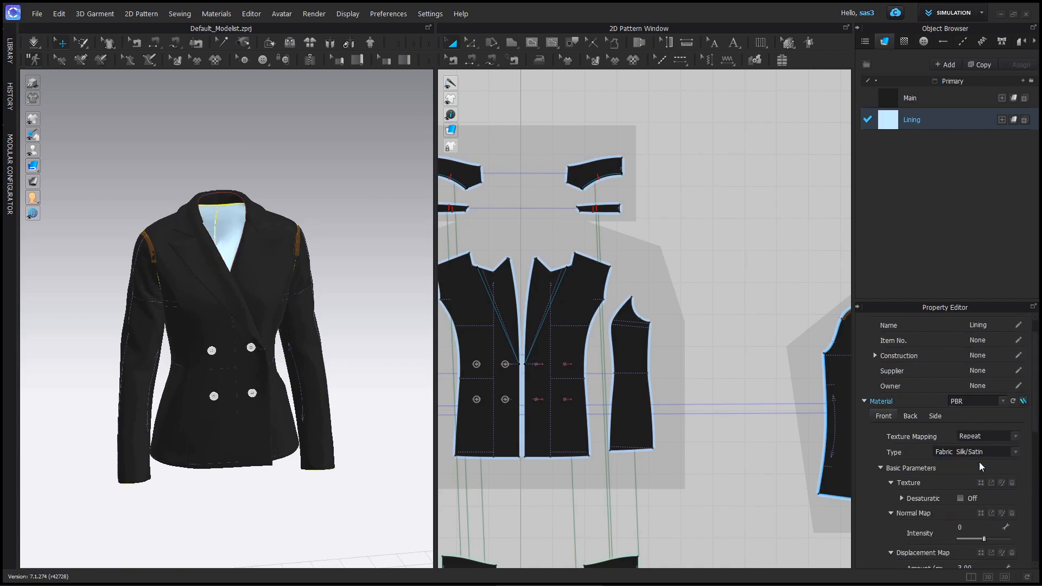
- Change the Main fabric's colour to a bright blue (#17A7EA) and deselect the fabric to view the recoloured jacket
click(922, 98)
scroll(1005, 494, down, 4)
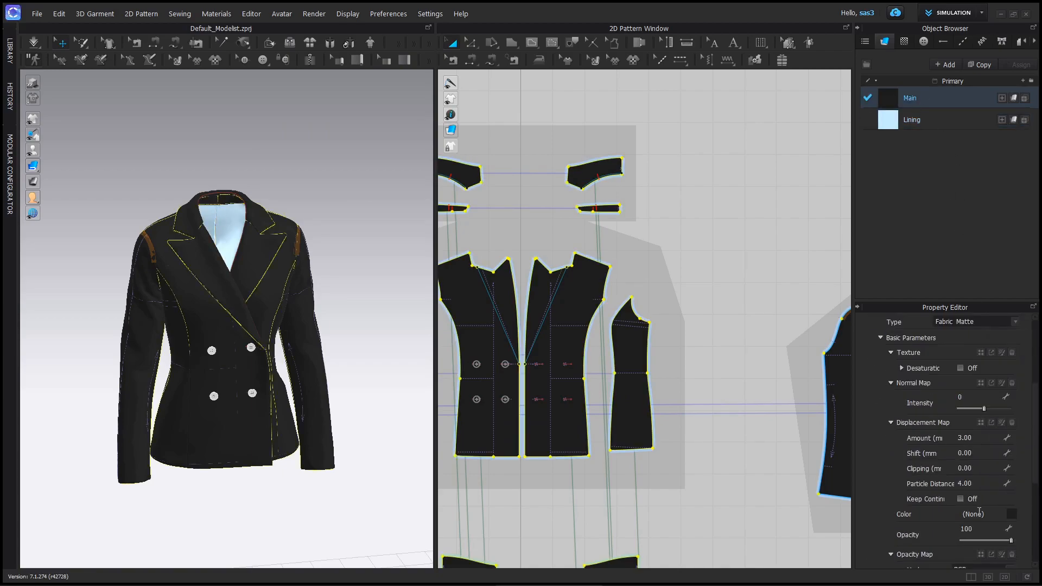
click(1011, 514)
click(381, 353)
mouse_move(459, 135)
mouse_down()
mouse_move(498, 143)
mouse_move(479, 139)
mouse_up()
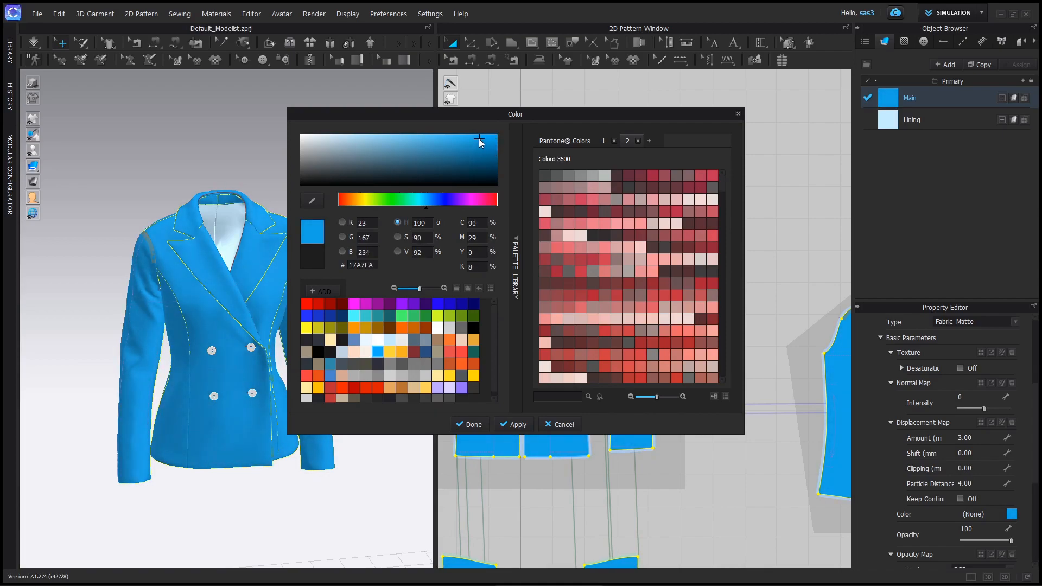
click(476, 425)
right_drag(272, 296, 261, 294)
click(316, 128)
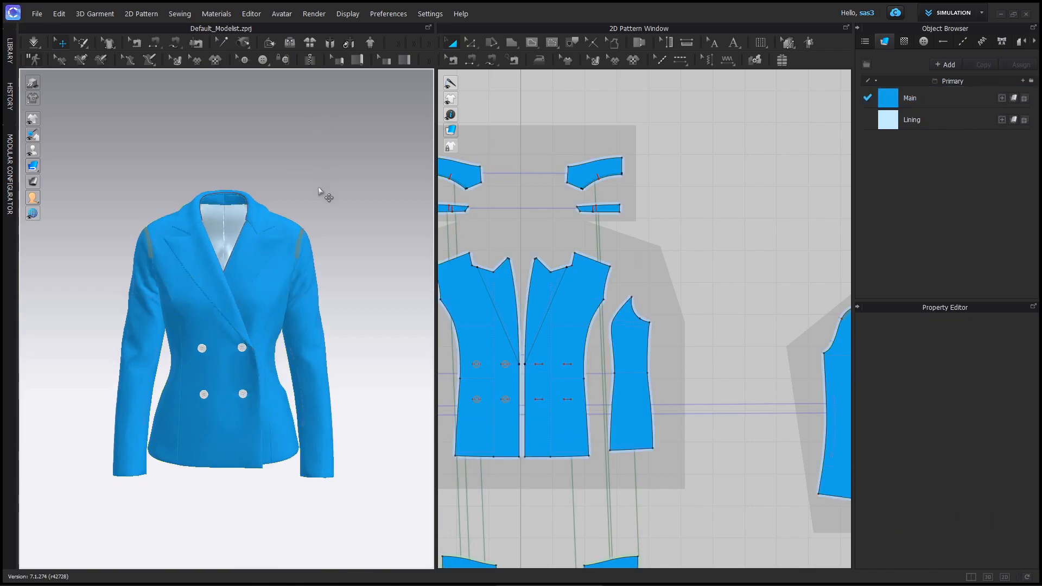
- Frame the jacket from the front, run an interactive render of it, and stop the render
scroll(317, 186, down, 3)
scroll(257, 324, up, 8)
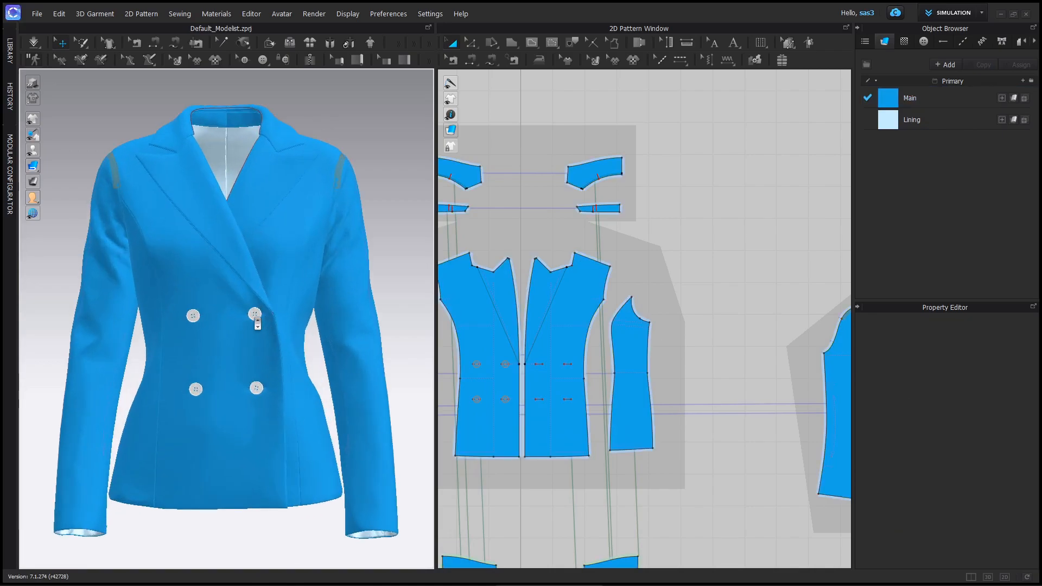
key(shift+a)
key(shift+a)
click(314, 14)
click(309, 22)
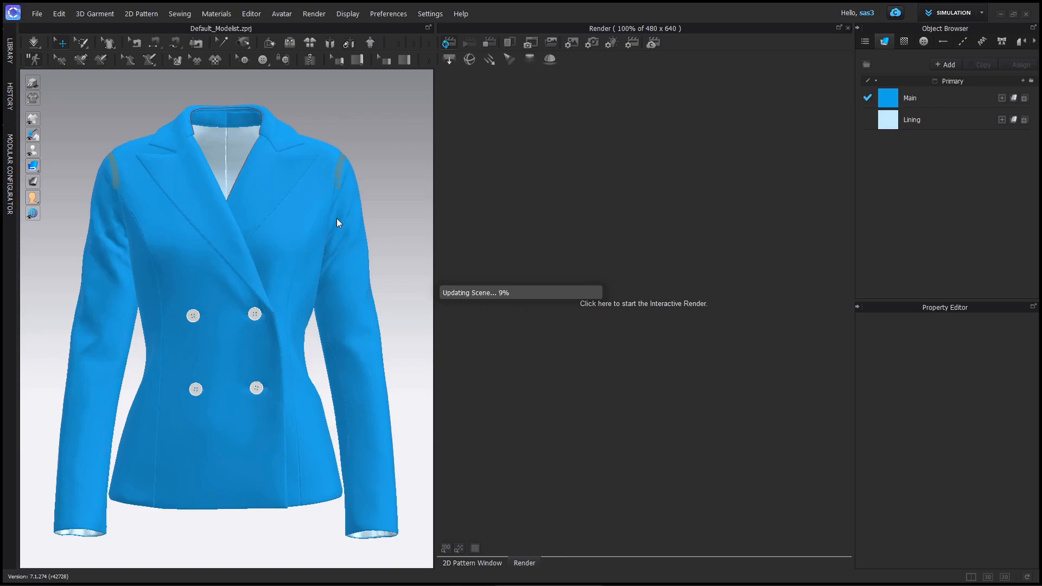
click(627, 49)
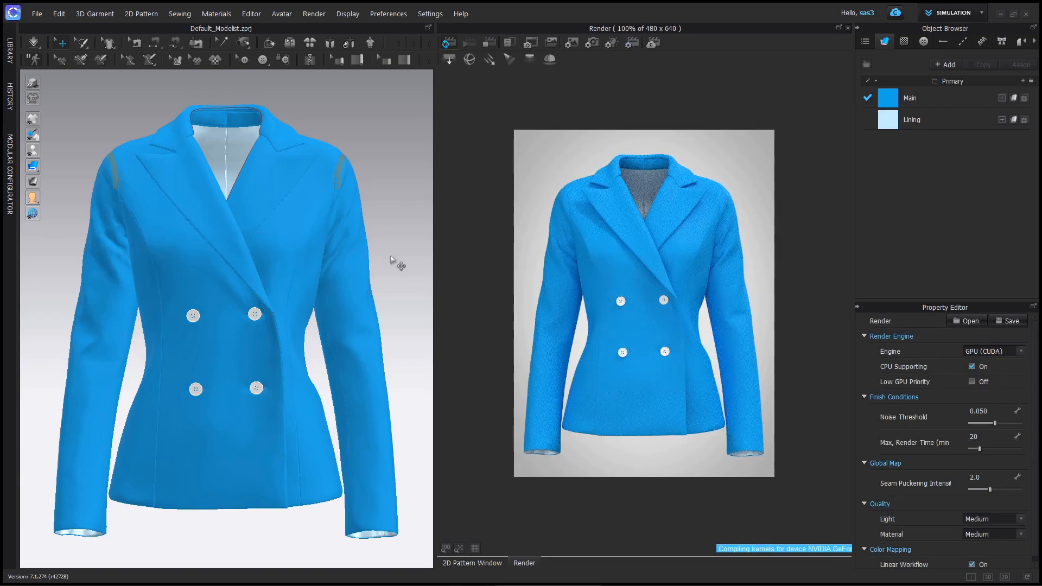
click(488, 43)
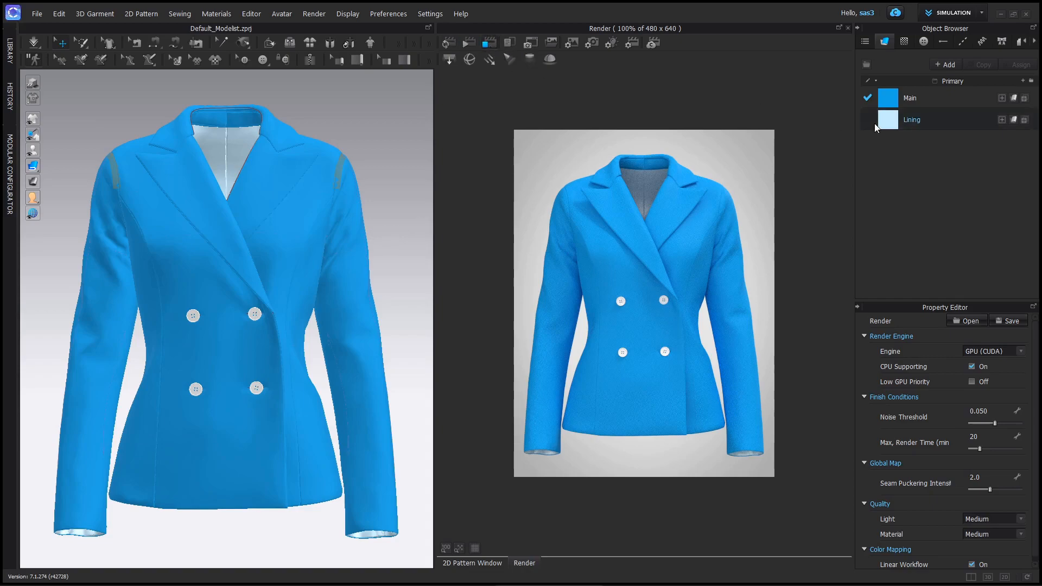
- Set the Main fabric's material type to Fur (Render Only)
click(915, 105)
click(959, 322)
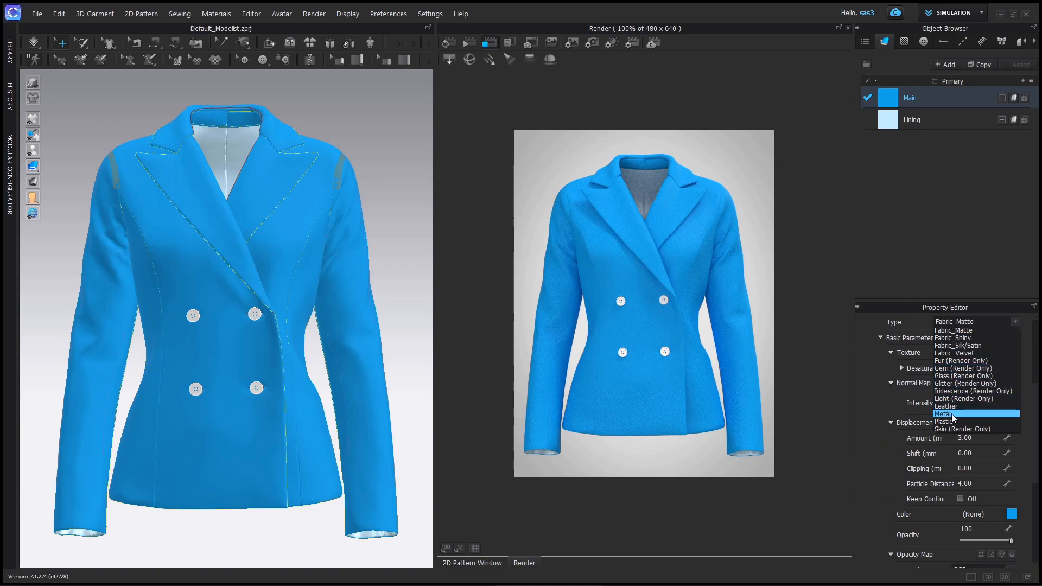
click(955, 361)
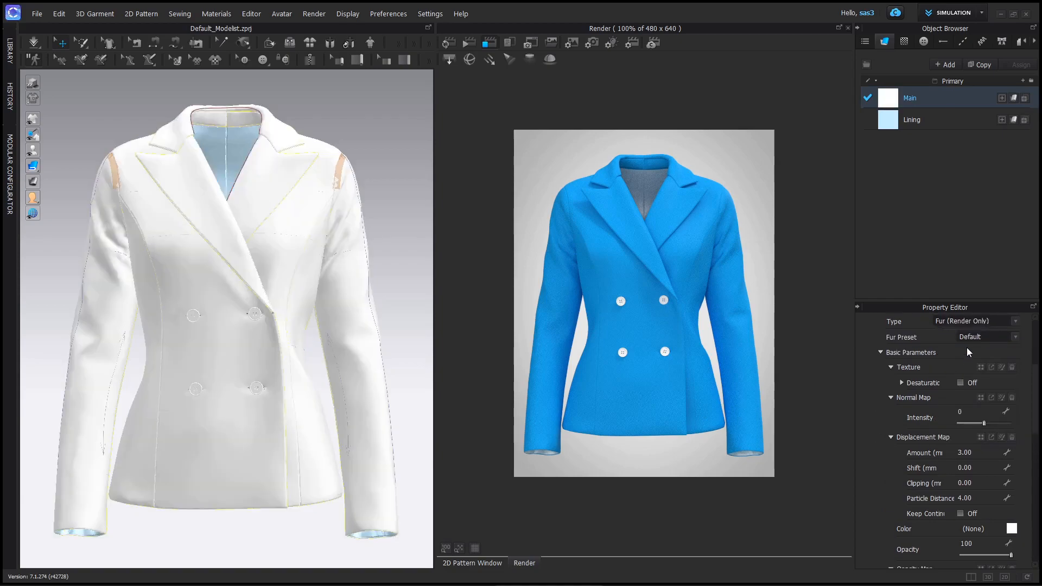
- Apply the Terry Cloth fur preset to the Main fabric and start an interactive render of the jacket
click(971, 339)
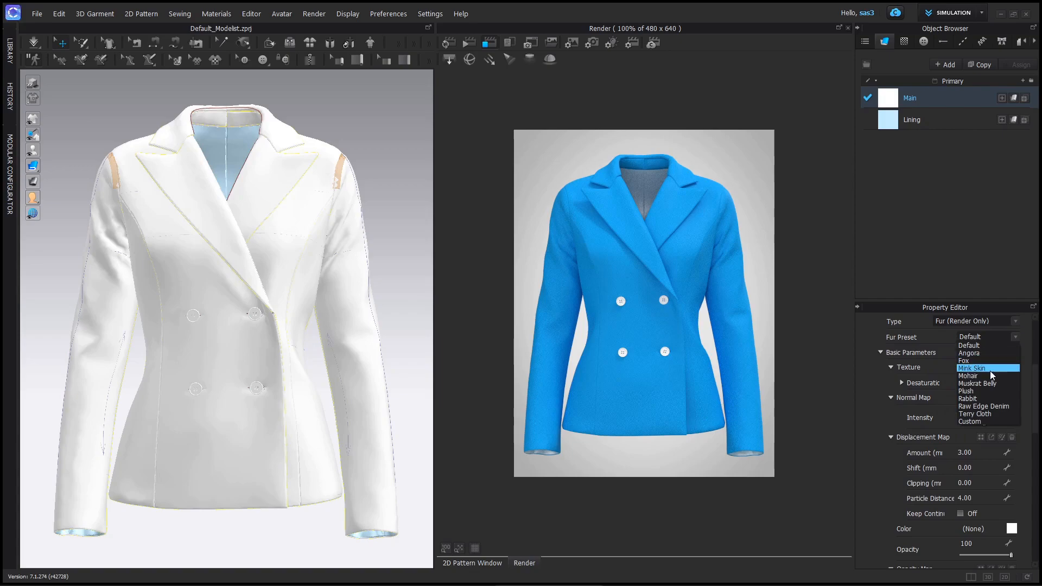
click(989, 411)
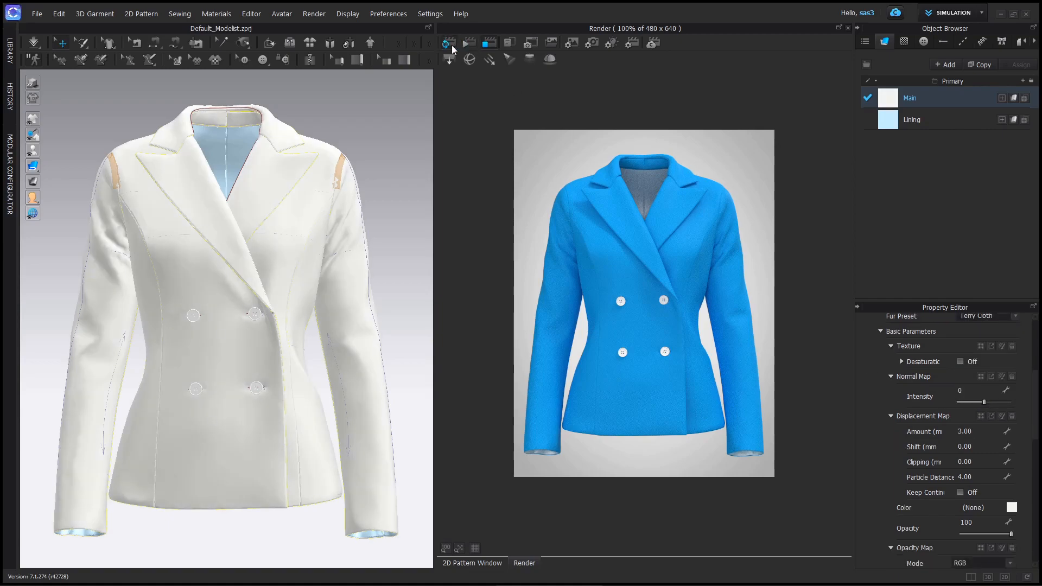
click(448, 43)
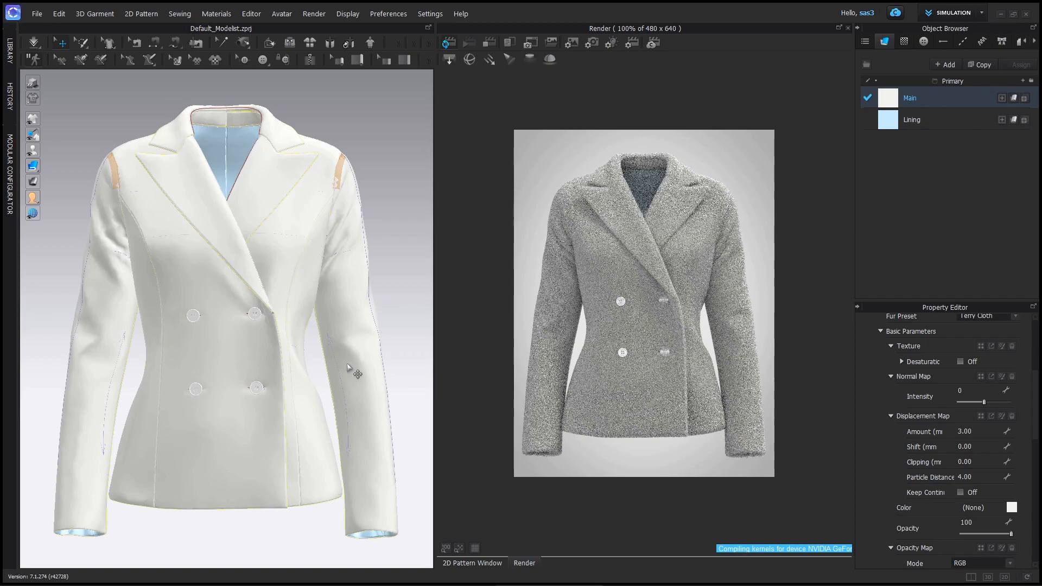
- Try the dark blue YKK 253 on the Main fabric, then set its colour to the dark red RO_008-31-26 (#872936)
click(1011, 508)
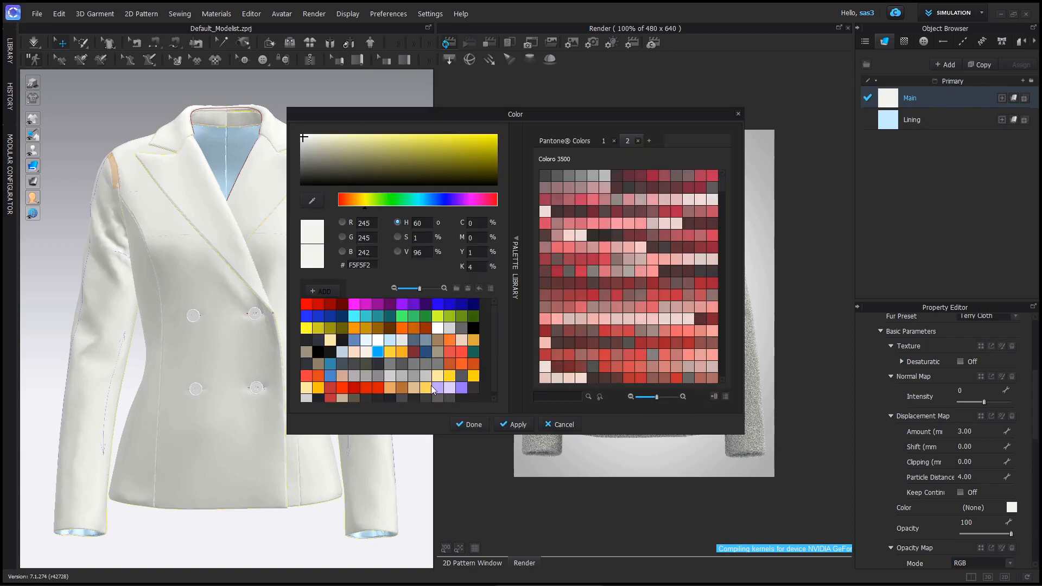
click(426, 353)
drag(415, 116, 143, 111)
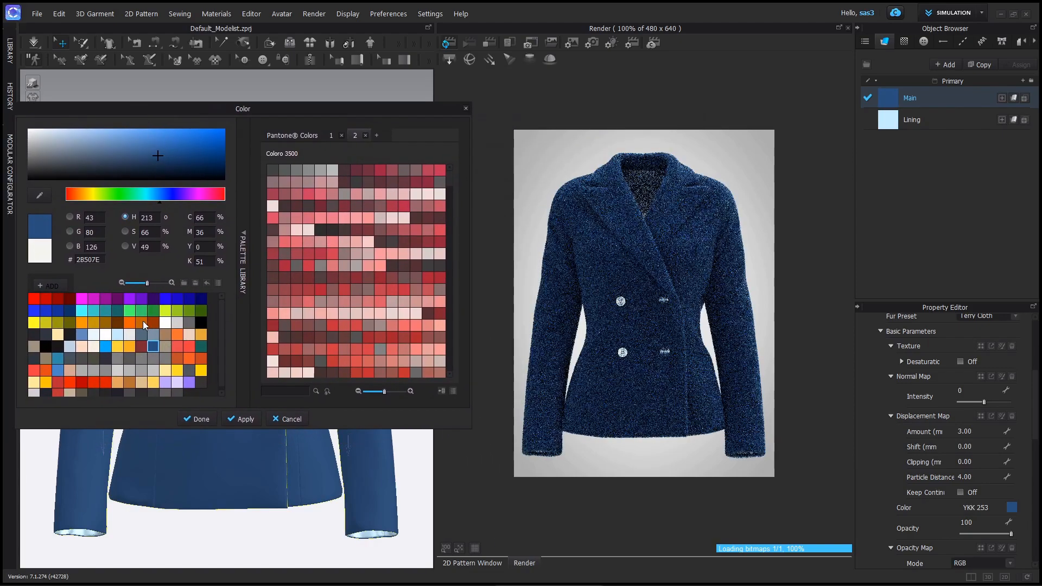
click(356, 279)
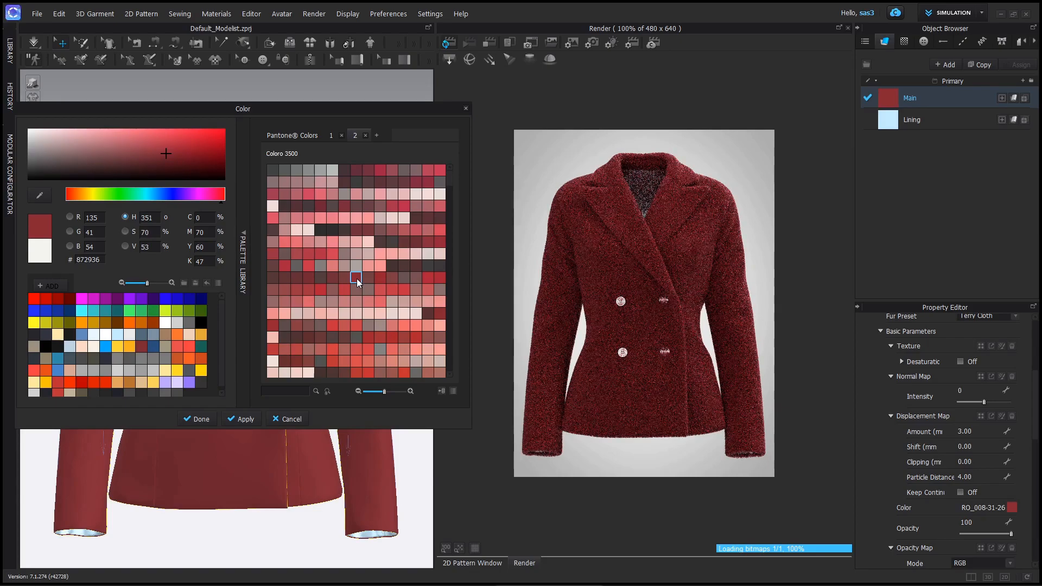
click(210, 421)
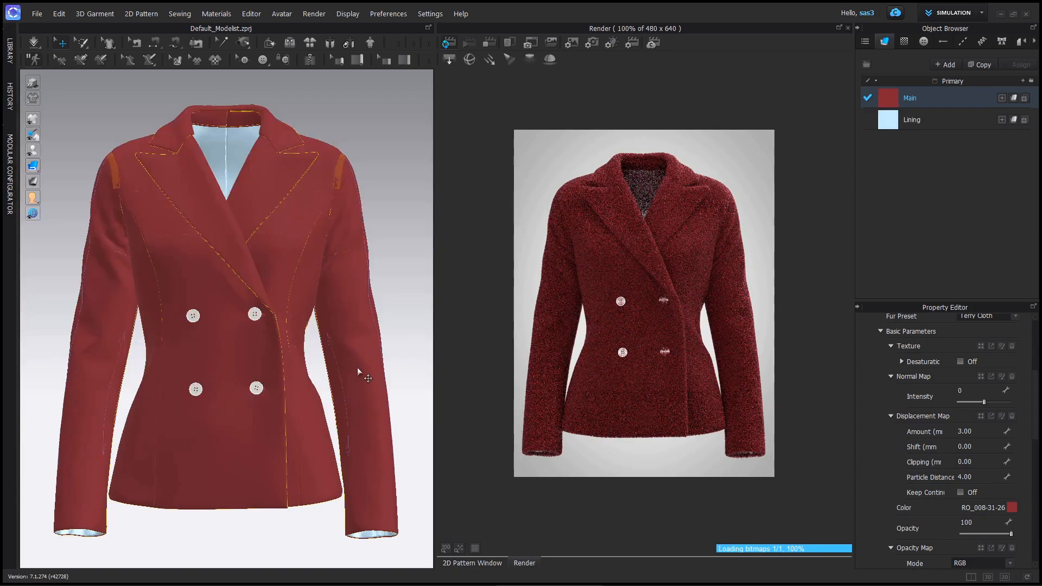
- Change the Lining fabric's colour to a light peach (#FFDCC6)
click(904, 127)
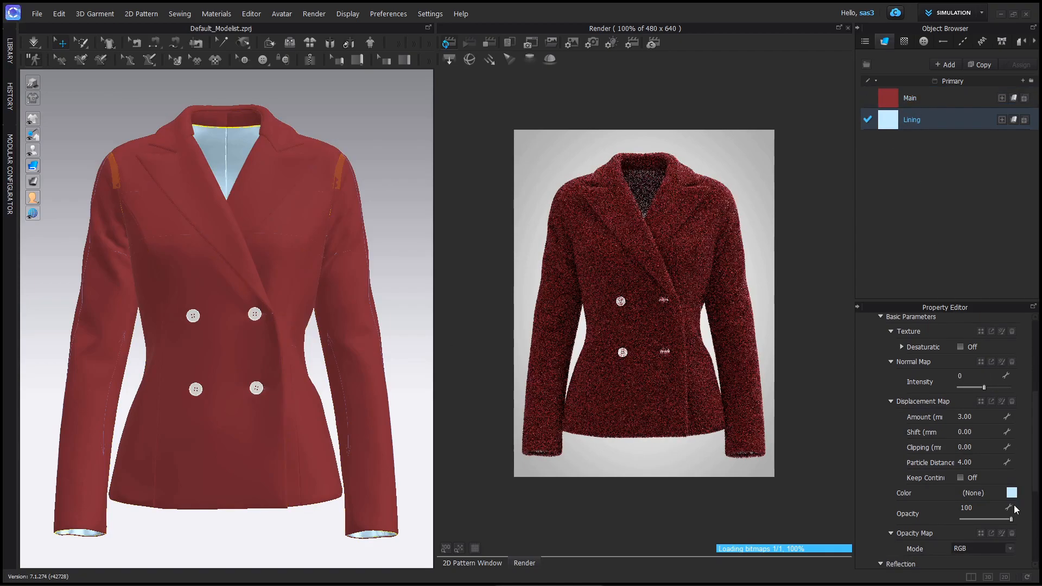
click(1012, 493)
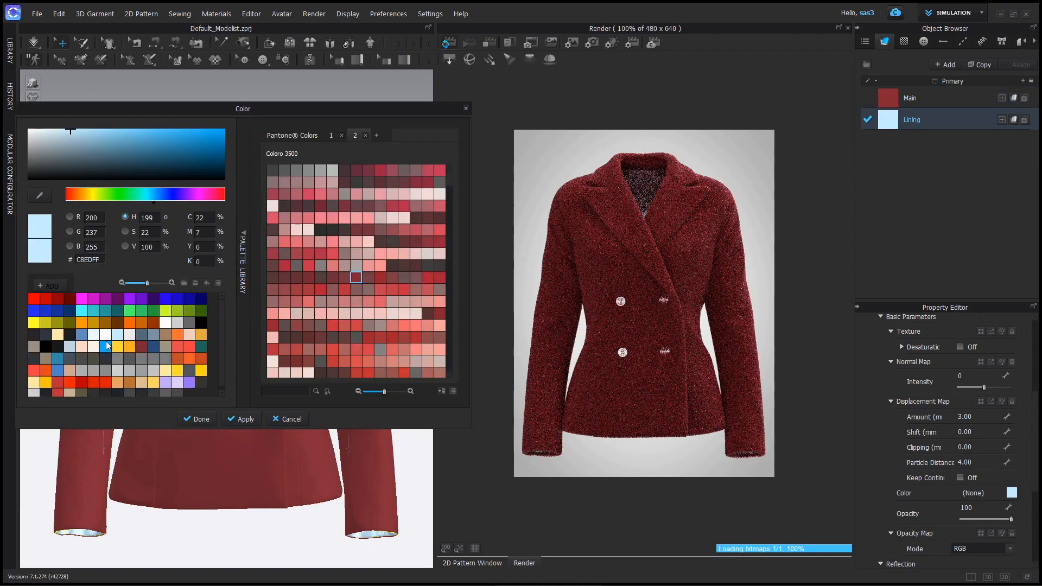
click(81, 349)
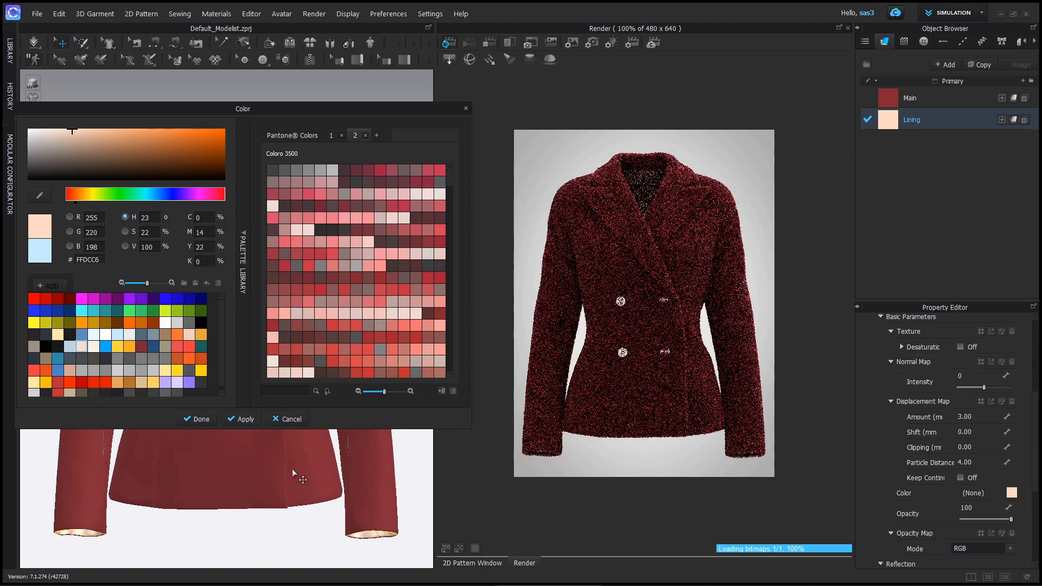
click(197, 419)
- Set the base fur length of the Main fabric to 1 mm
click(905, 99)
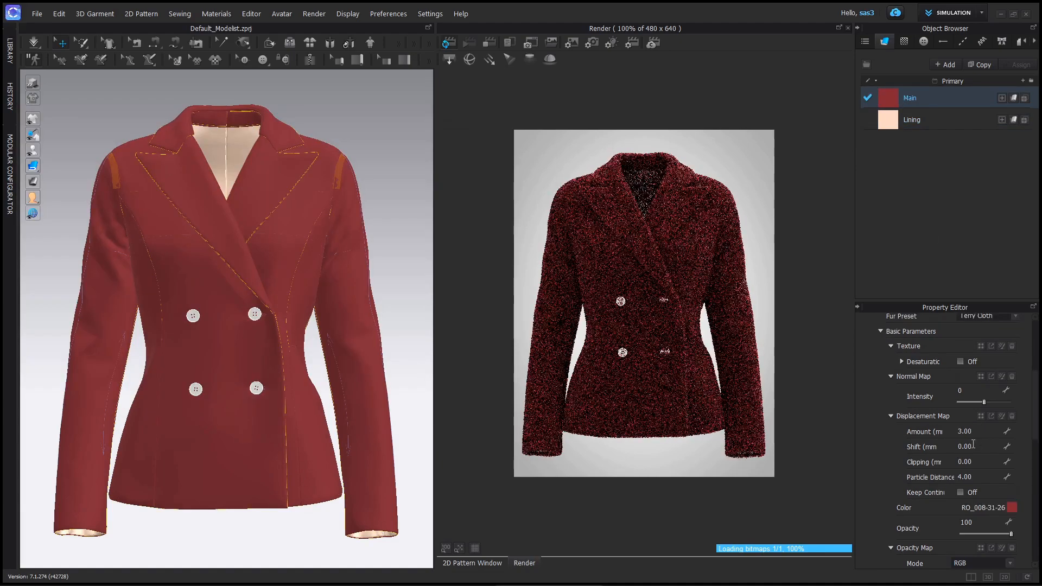
scroll(943, 469, down, 10)
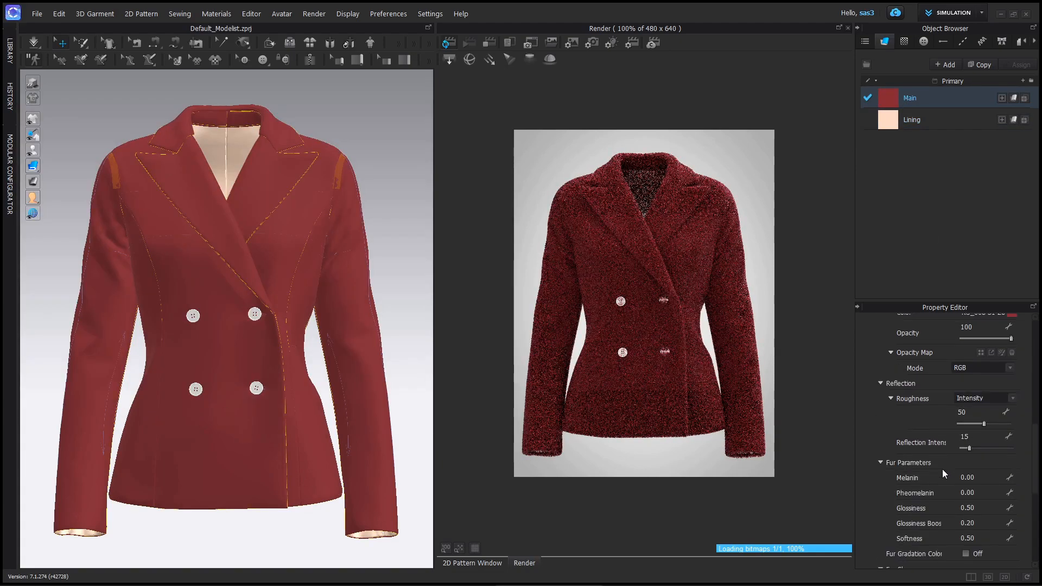
double_click(974, 535)
text(1)
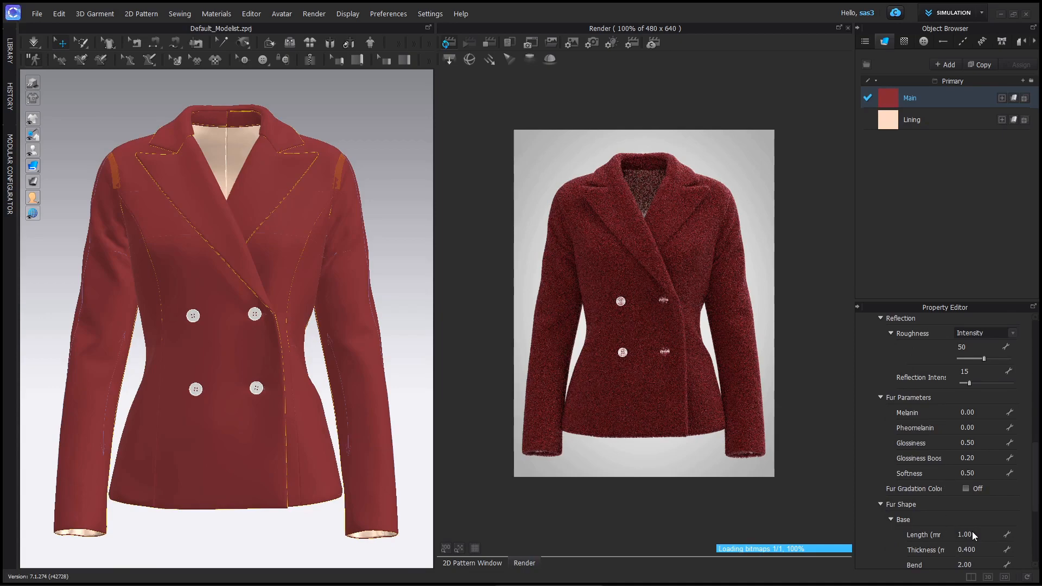